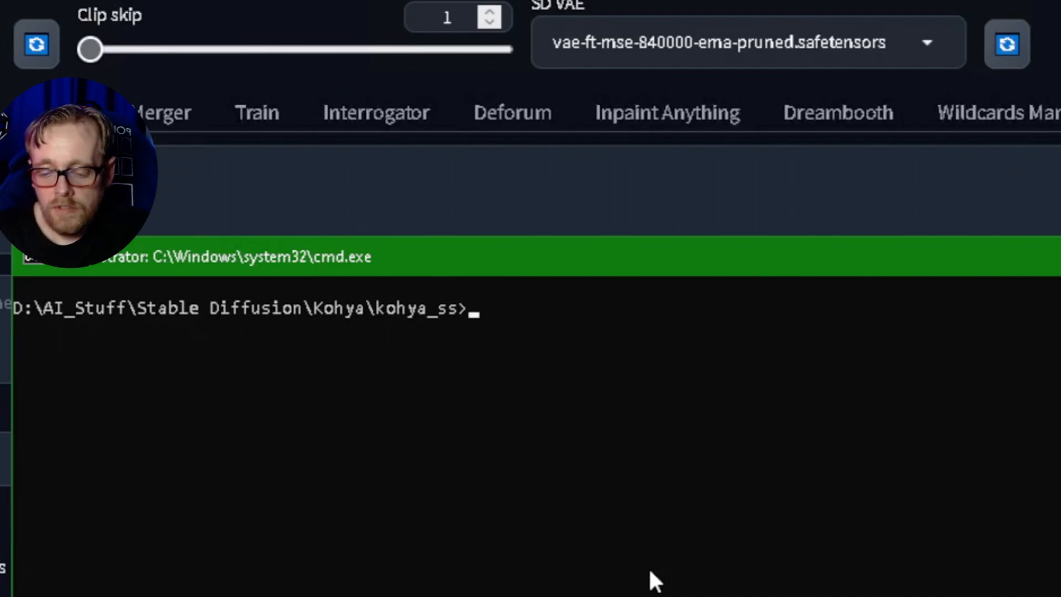
Update the kohya_ss repository with git pull and run setup.bat
{"action": "type", "text": "git pull"}
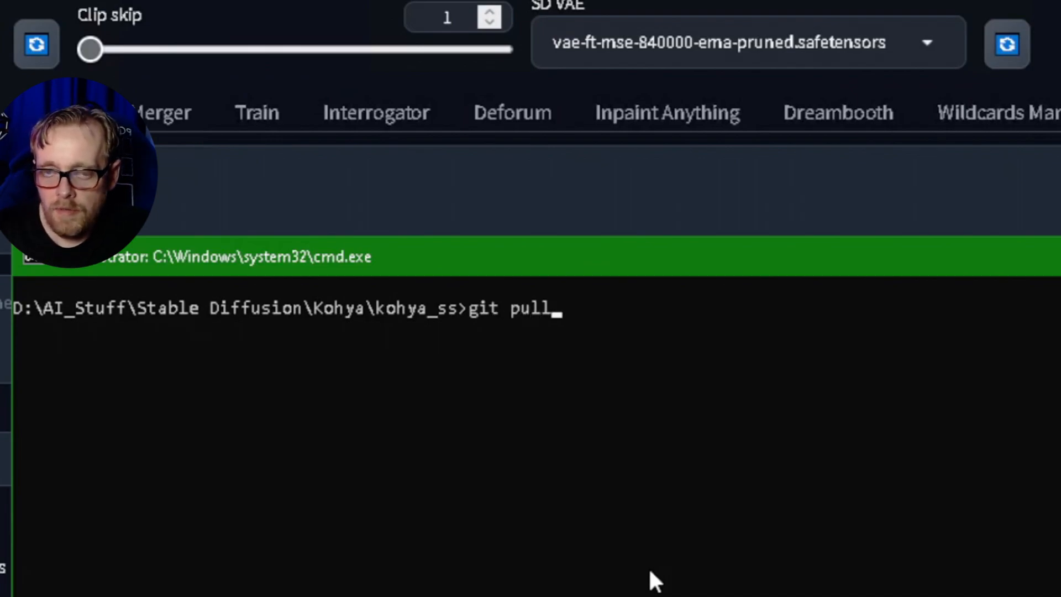
{"action": "key", "text": "Return"}
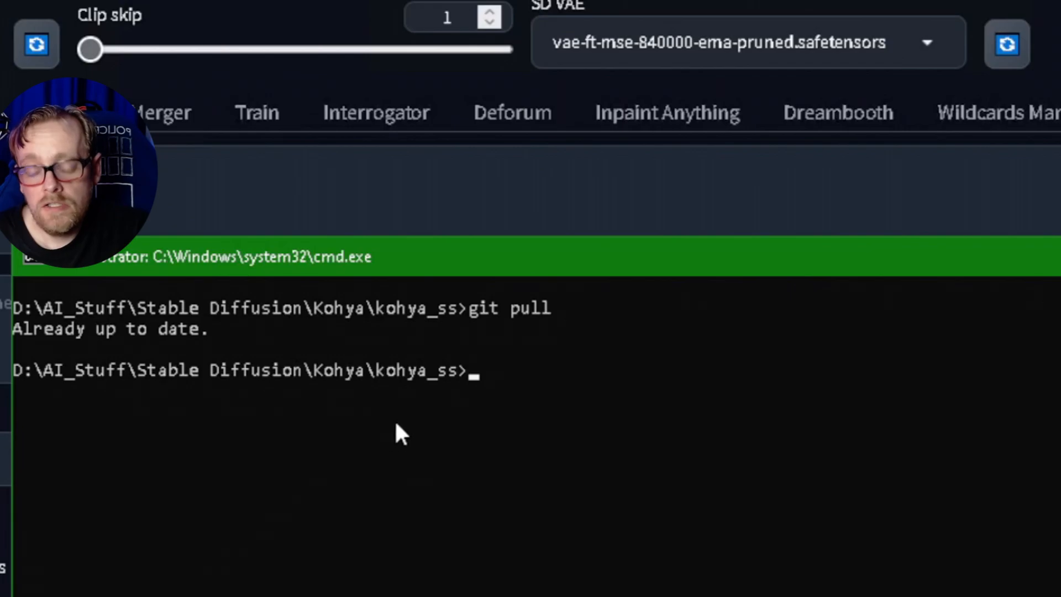
{"action": "type", "text": "setup.b"}
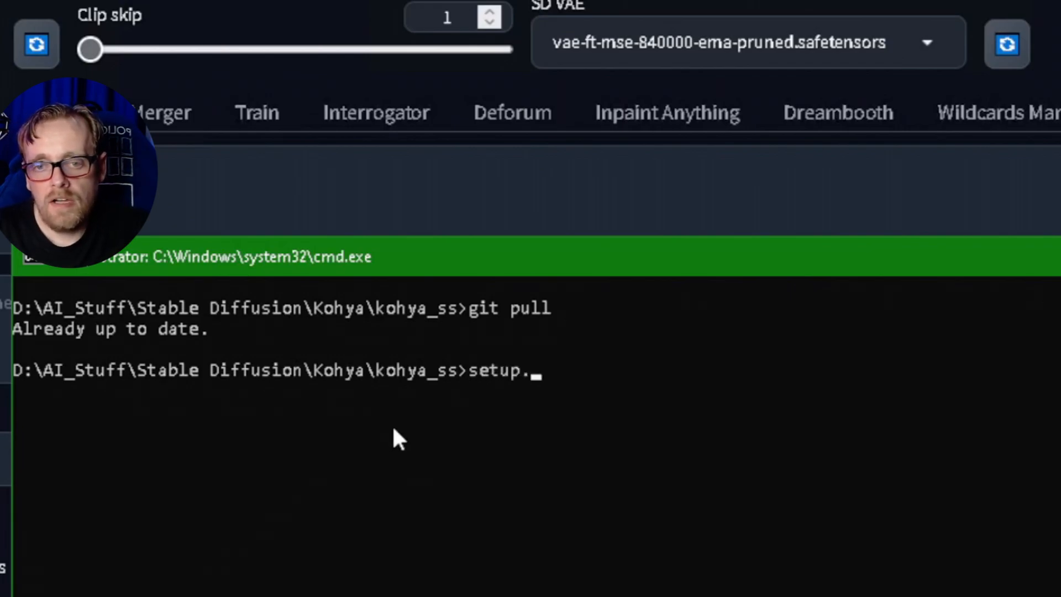
{"action": "type", "text": "at"}
{"action": "key", "text": "Return"}
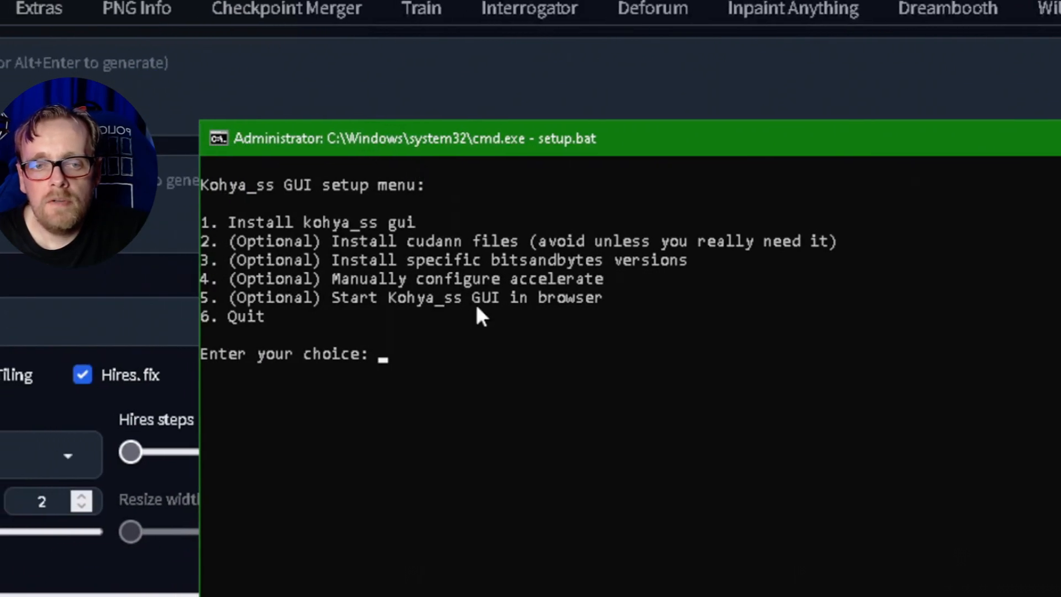
Choose to install the kohya_ss gui with Torch 2
{"action": "type", "text": "1"}
{"action": "key", "text": "Return"}
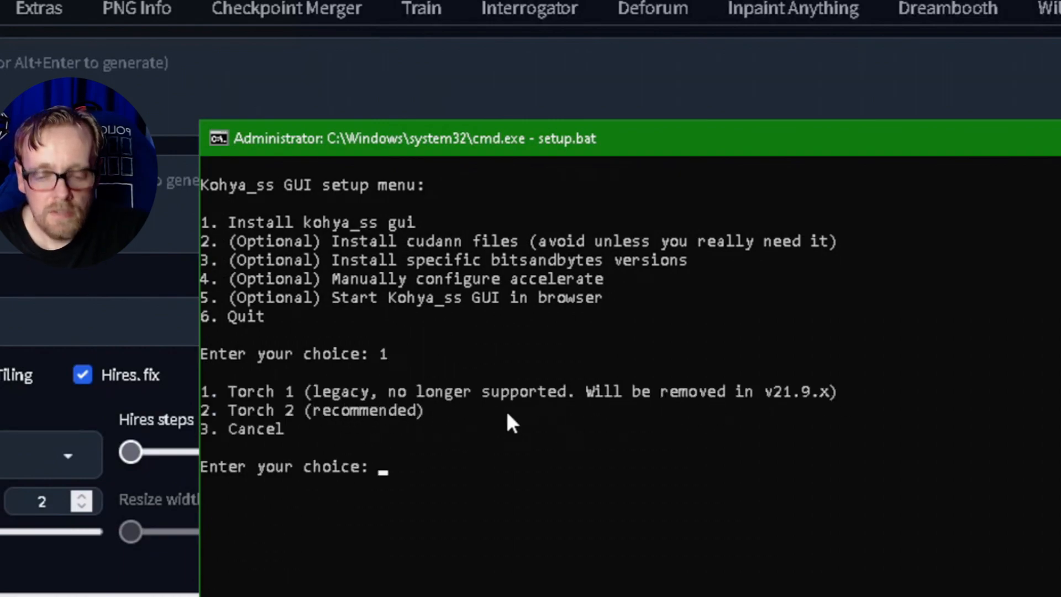
{"action": "type", "text": "2"}
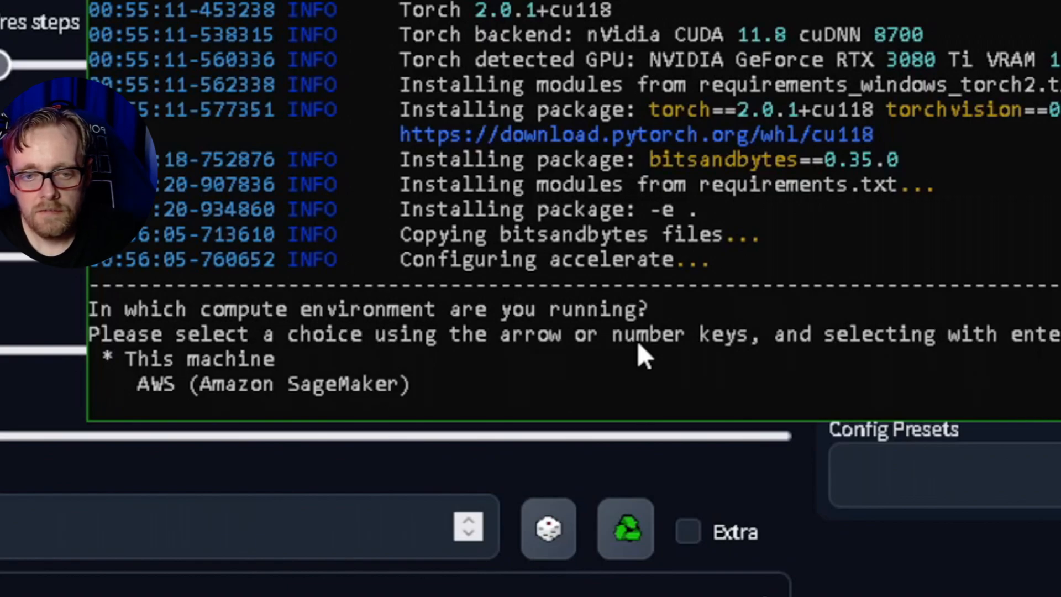
Configure accelerate for this machine with no distributed training, and answer no to CPU-only training, torch dynamo and DeepSpeed
{"action": "key", "text": "Return"}
{"action": "key", "text": "Return"}
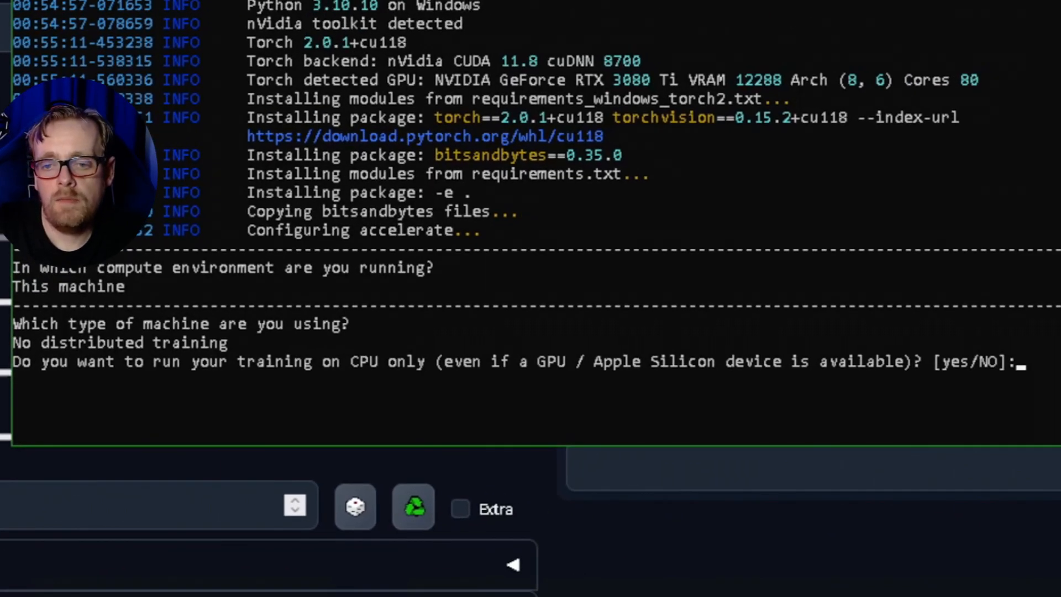
{"action": "type", "text": "NO"}
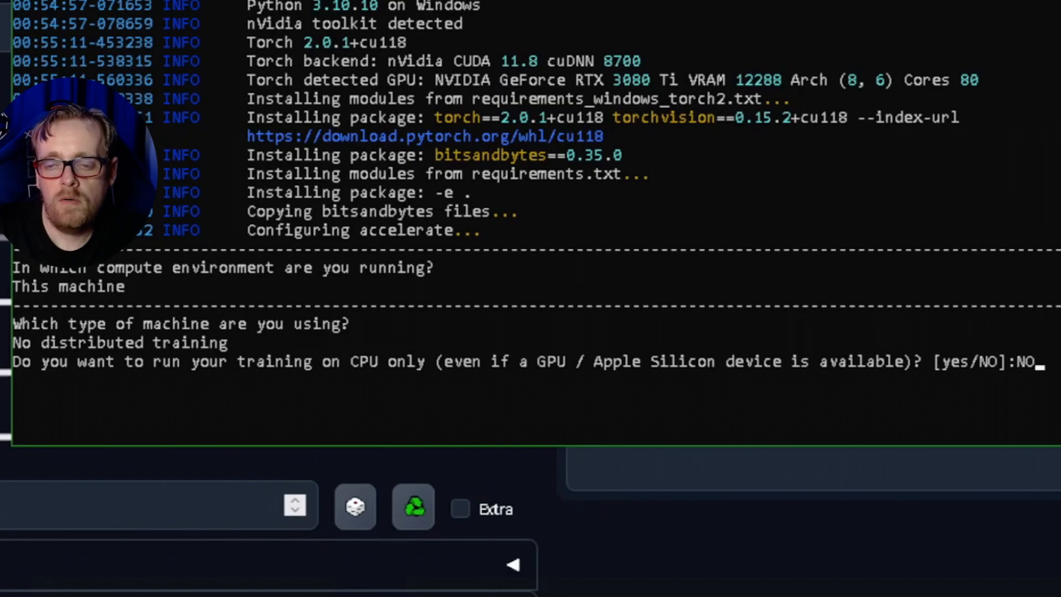
{"action": "key", "text": "Return"}
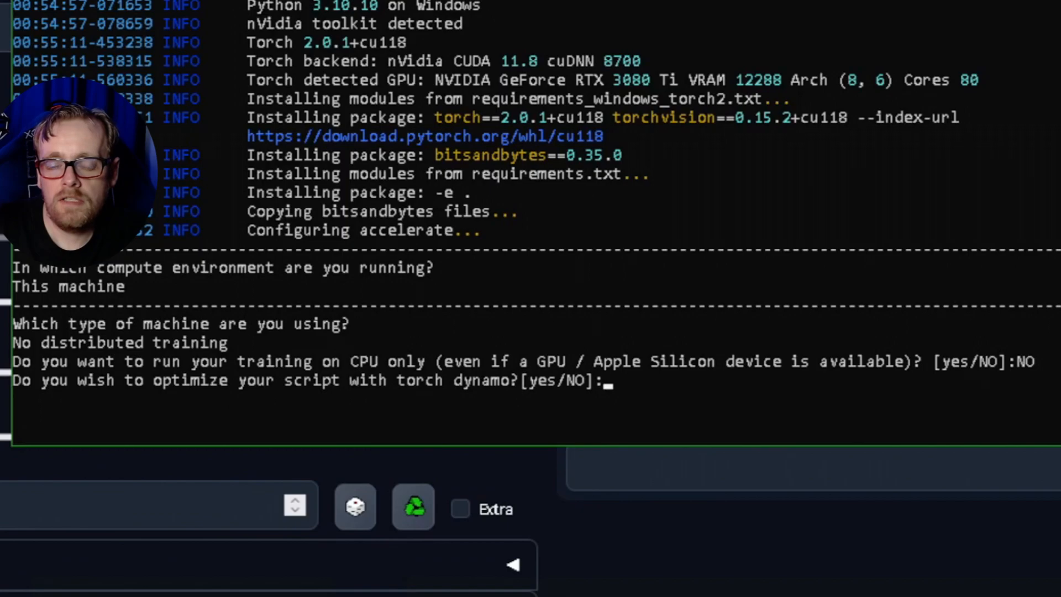
{"action": "type", "text": "no"}
{"action": "key", "text": "Return"}
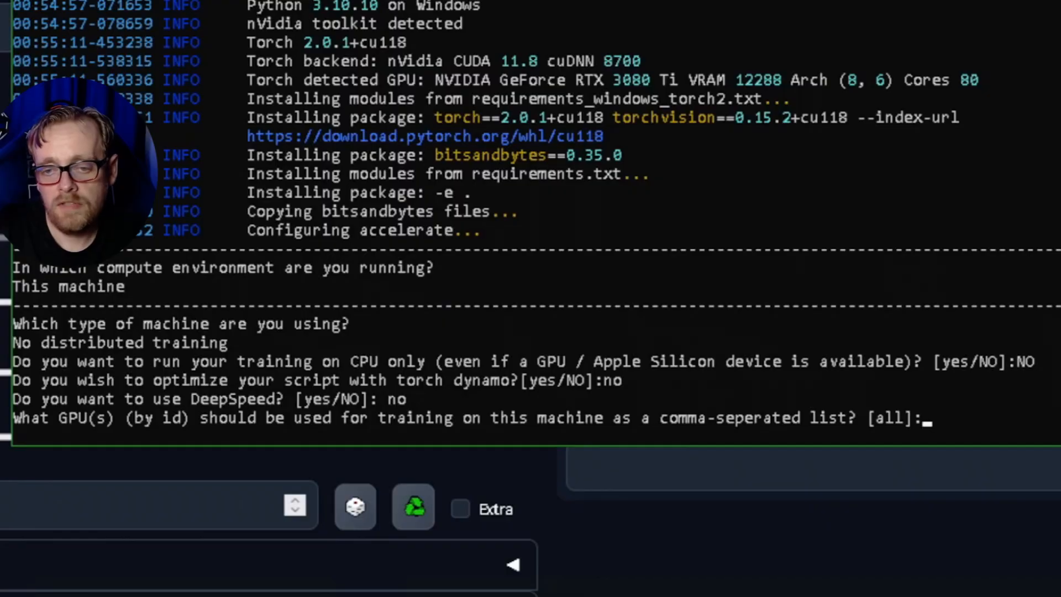
Finish the accelerate configuration using all GPUs and bf16 mixed precision
{"action": "type", "text": "all"}
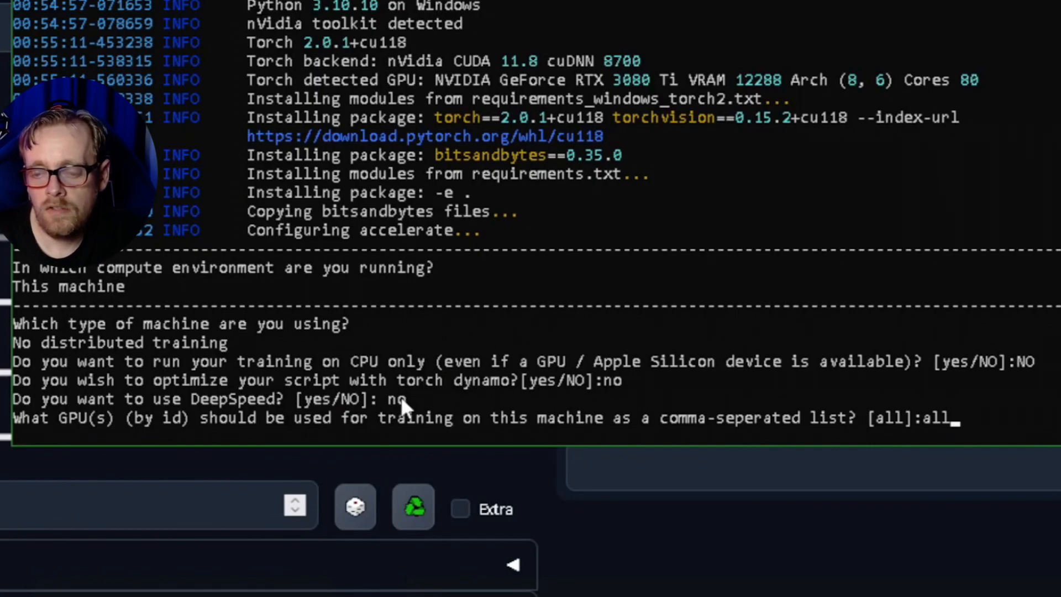
{"action": "key", "text": "Return"}
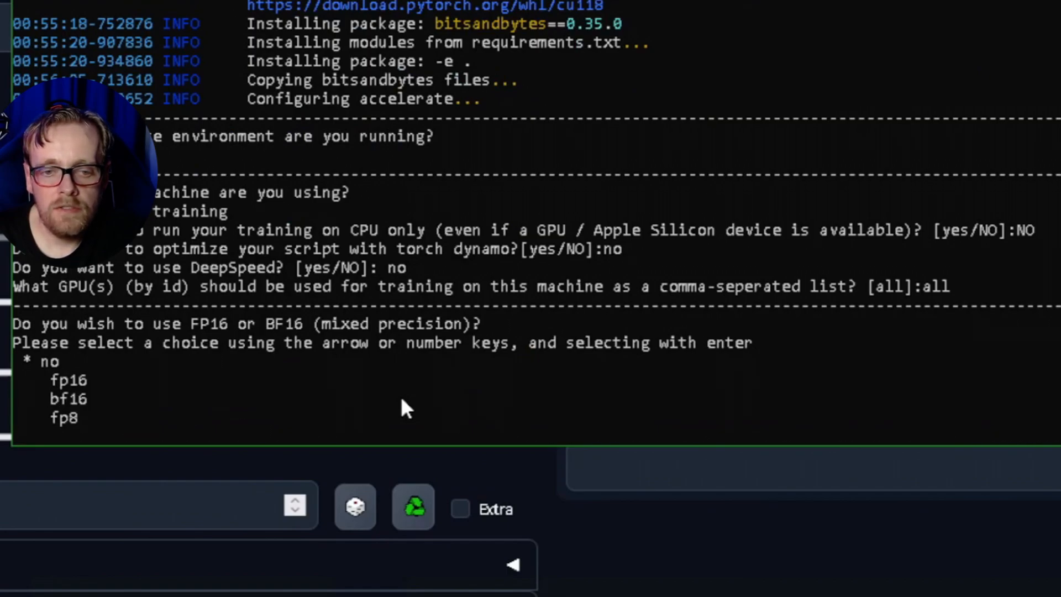
{"action": "key", "text": "Down"}
{"action": "key", "text": "Down"}
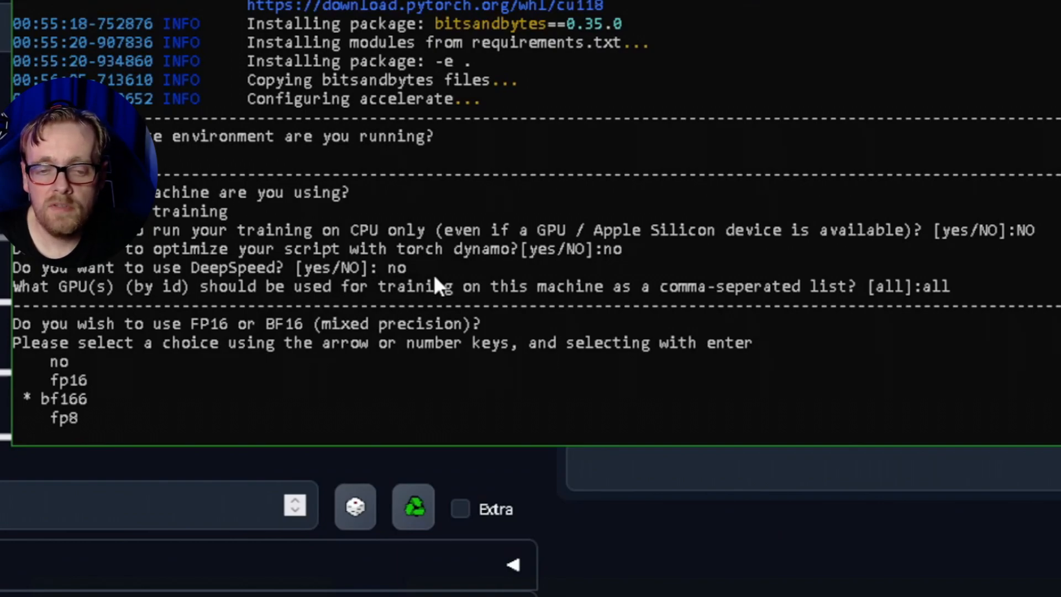
{"action": "key", "text": "Up"}
{"action": "key", "text": "Down"}
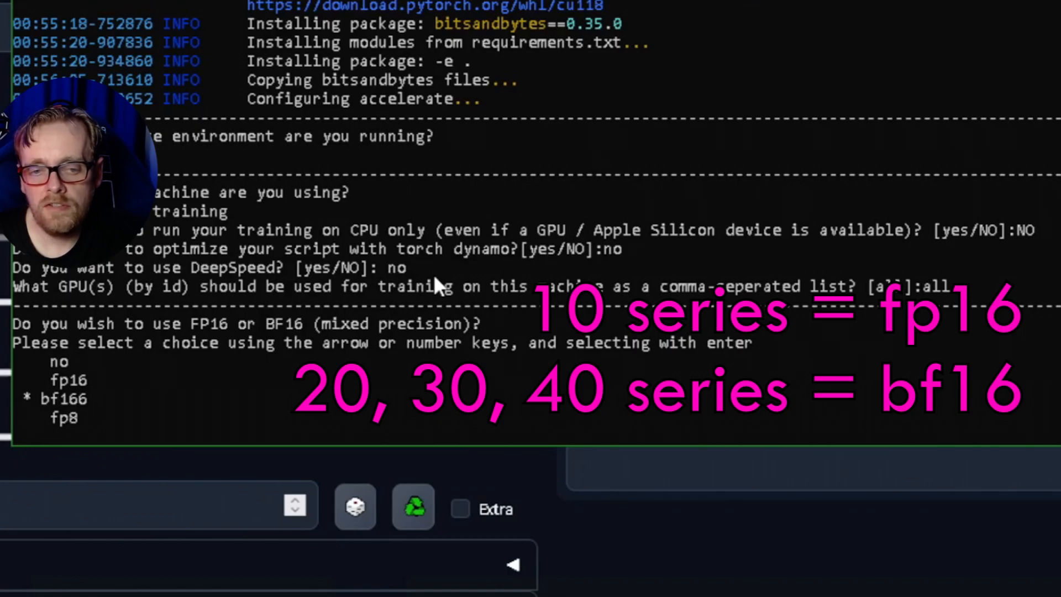
{"action": "key", "text": "Return"}
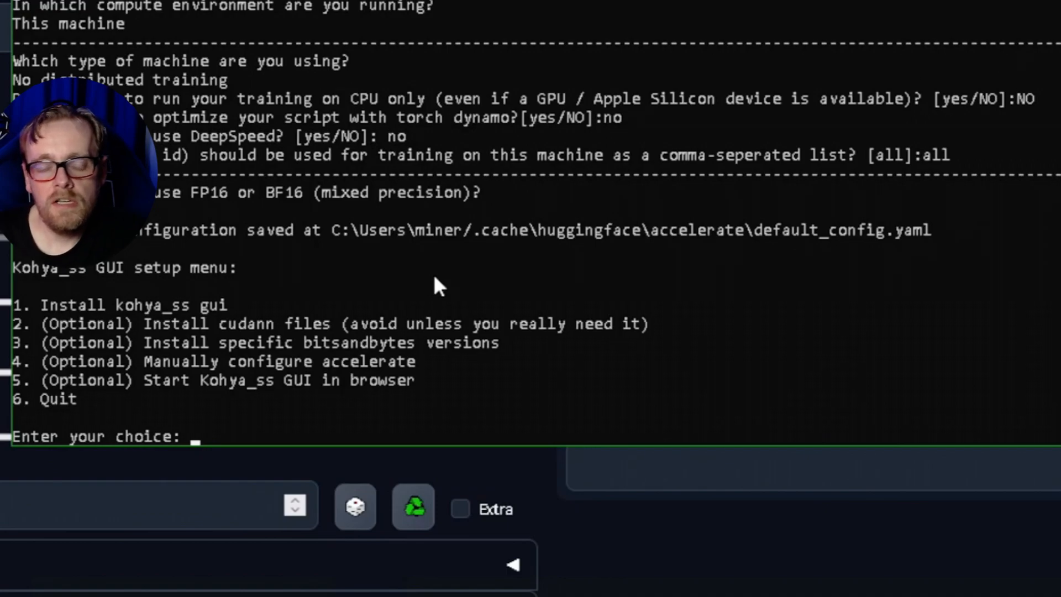
Install the optional cudann files and quit the Kohya_ss setup
{"action": "type", "text": "2"}
{"action": "key", "text": "Return"}
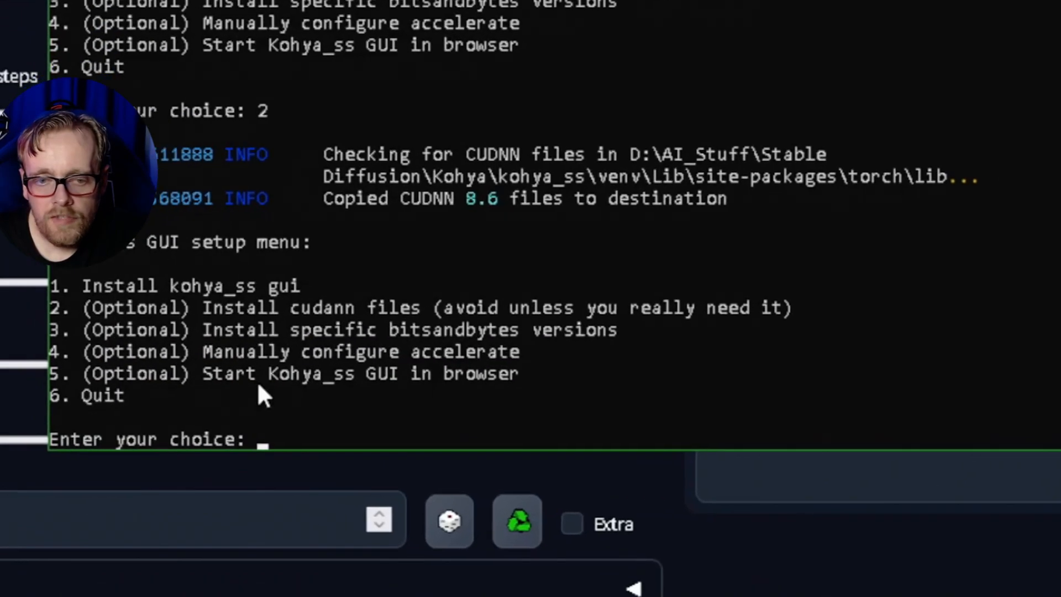
{"action": "type", "text": "6"}
{"action": "key", "text": "Return"}
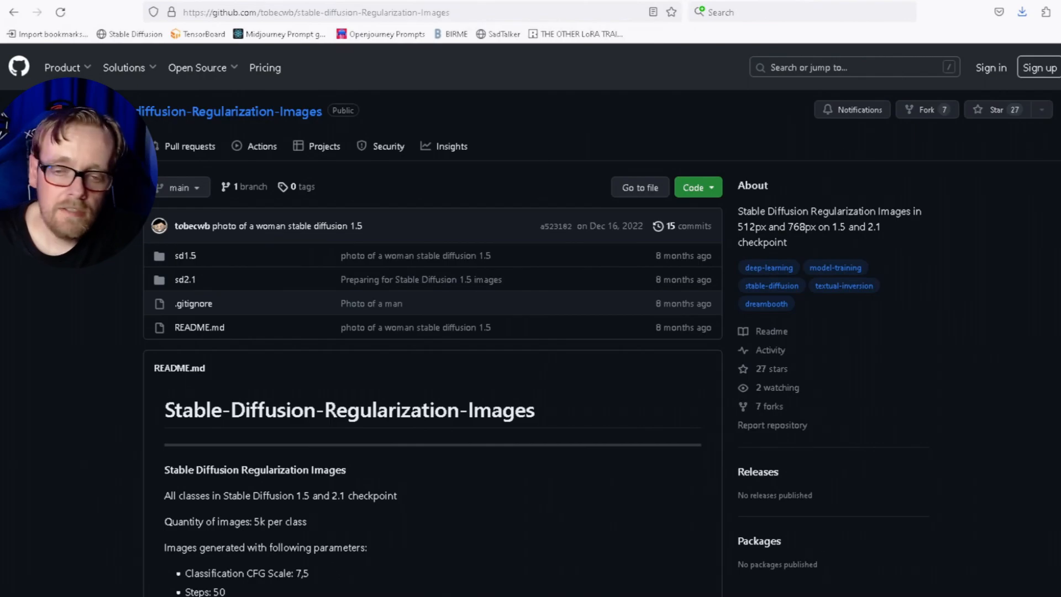
Switch to File Explorer, create a folder named SDXL-DEMO inside stable-diffusion-Regularization-Images-main, and open it
{"action": "key", "text": "alt+Tab"}
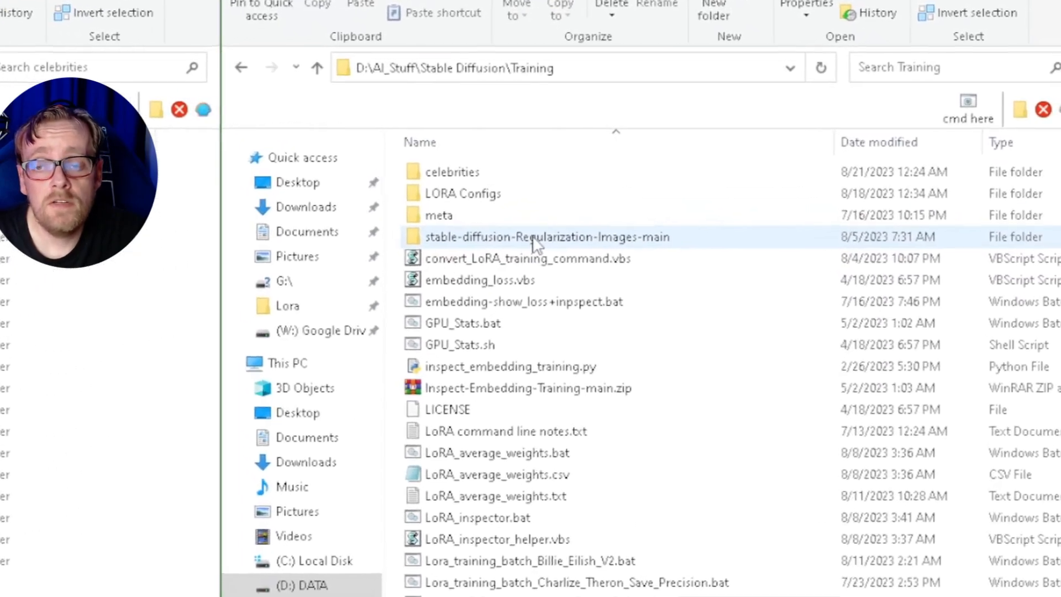
{"action": "double_click", "coordinate": [532, 237]}
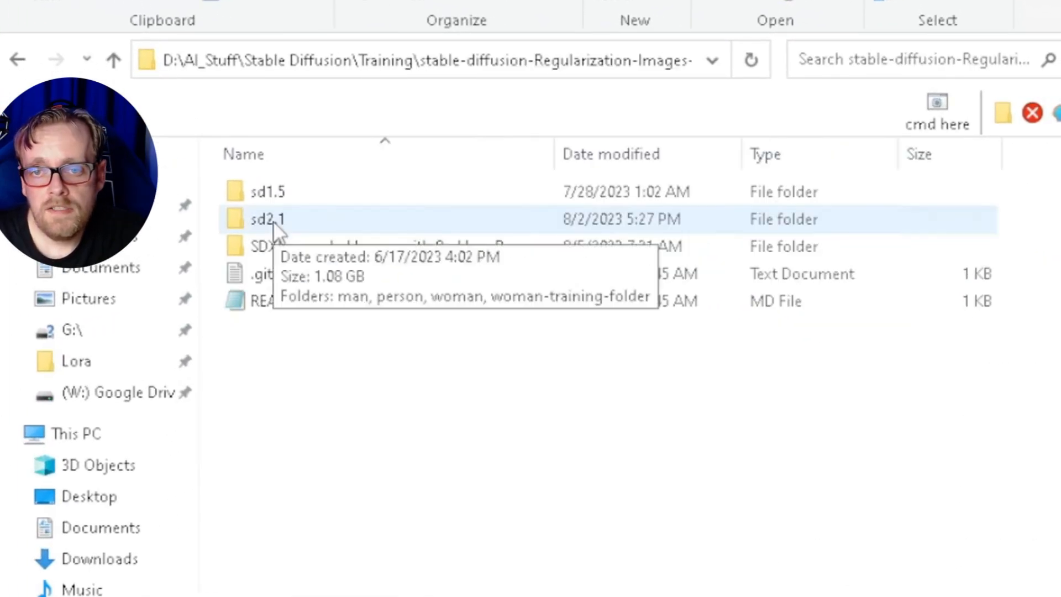
{"action": "left_click_drag", "start_coordinate": [557, 152], "coordinate": [790, 138]}
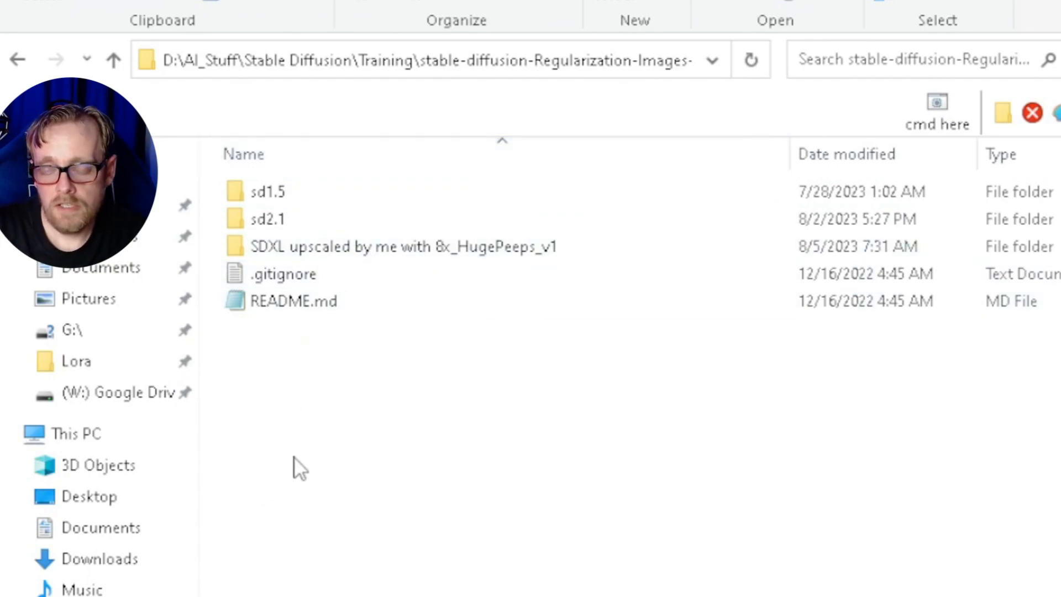
{"action": "key", "text": "ctrl+shift+n"}
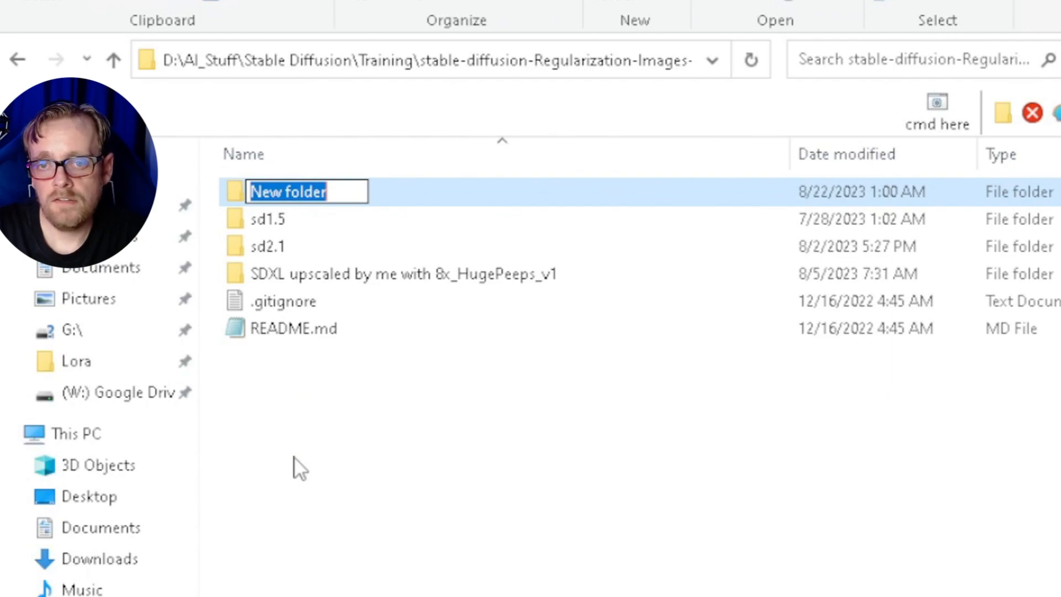
{"action": "key", "text": "BackSpace"}
{"action": "type", "text": "SDX"}
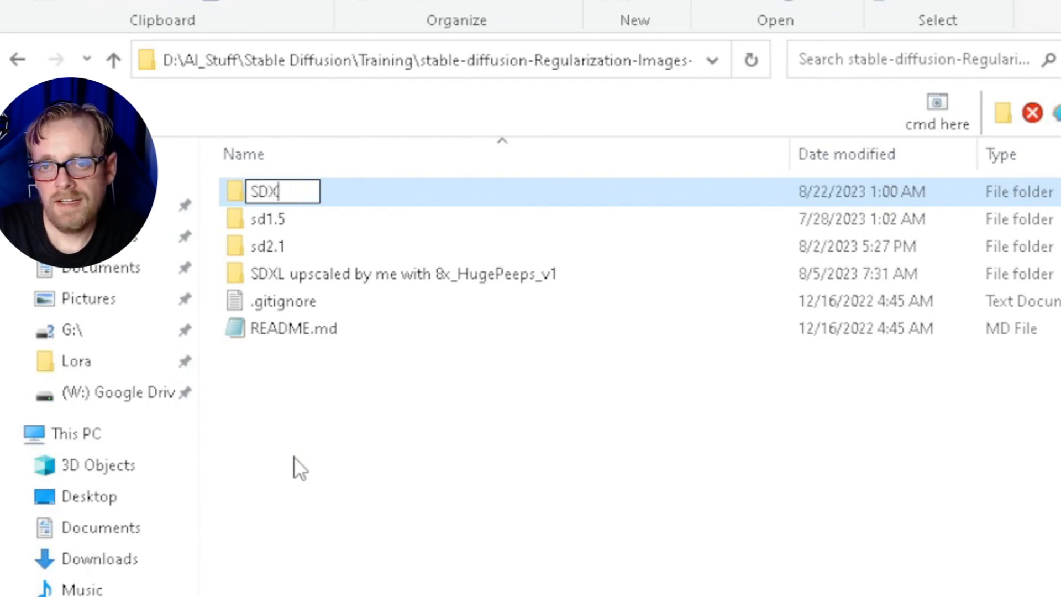
{"action": "type", "text": "L -DEMO"}
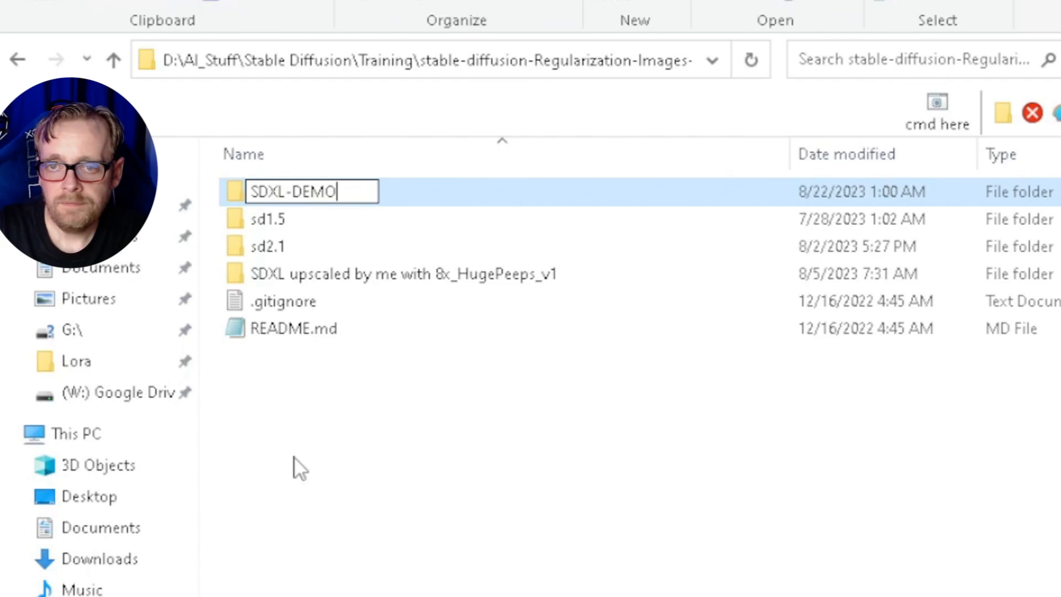
{"action": "key", "text": "Return"}
{"action": "key", "text": "Return"}
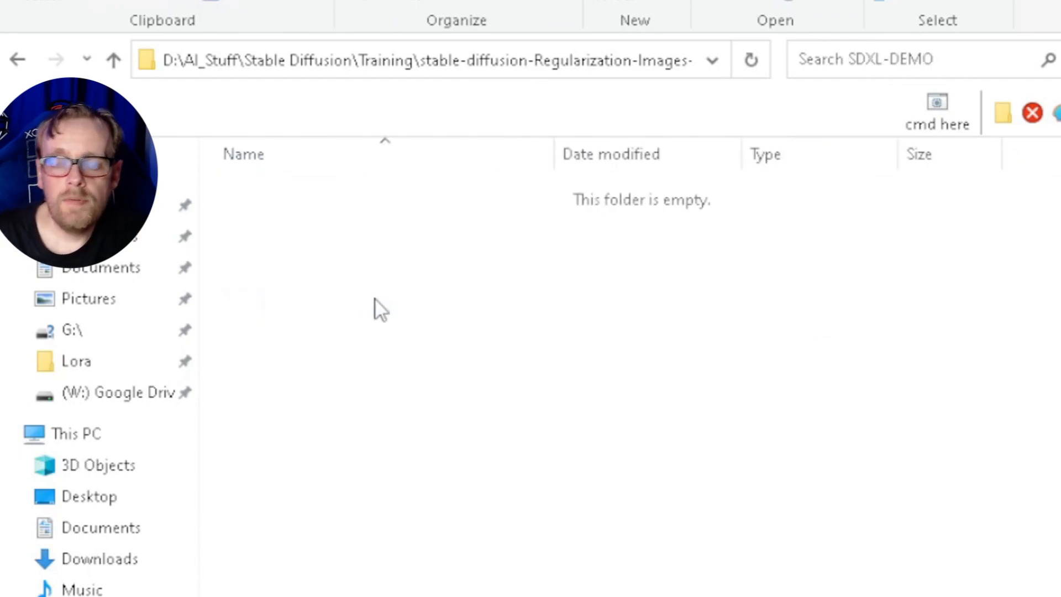
Create a folder named woman-training-folder in SDXL-DEMO, with a subfolder named 1_woman inside it
{"action": "key", "text": "ctrl+shift+n"}
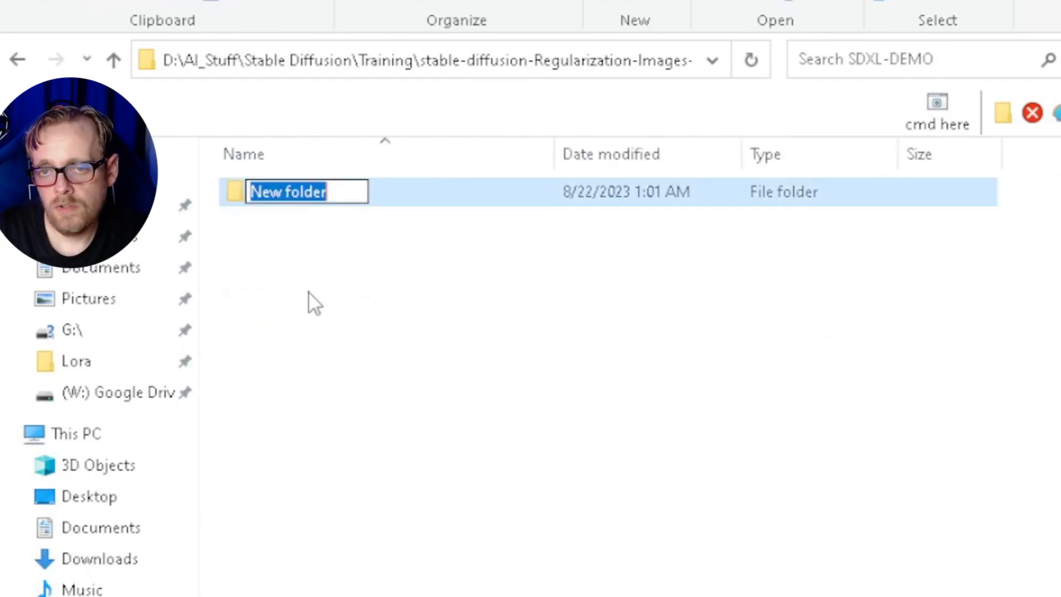
{"action": "type", "text": "woman-training-folder"}
{"action": "key", "text": "Return"}
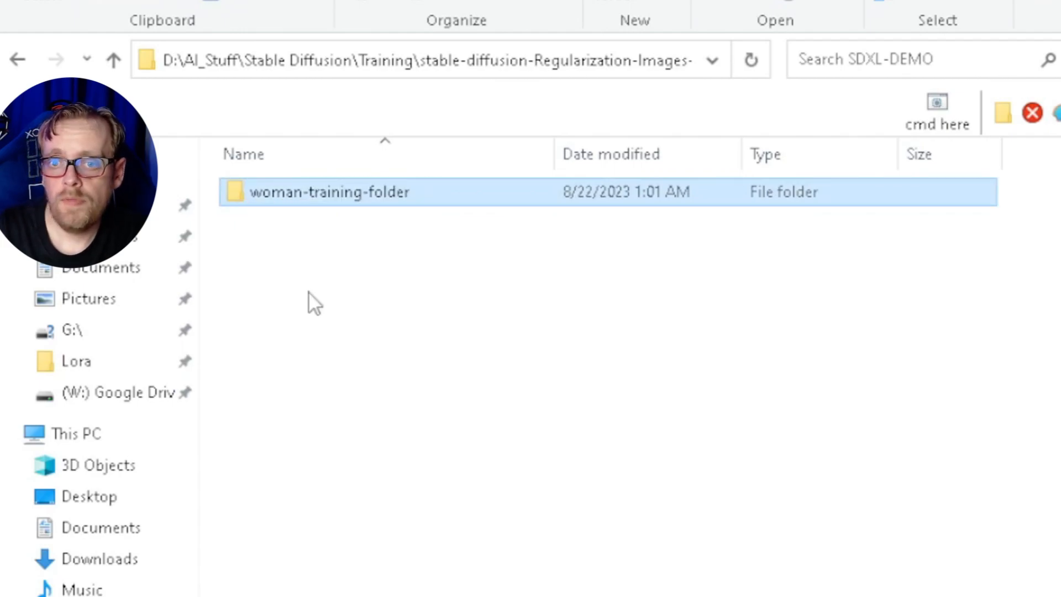
{"action": "key", "text": "Return"}
{"action": "key", "text": "ctrl+shift+n"}
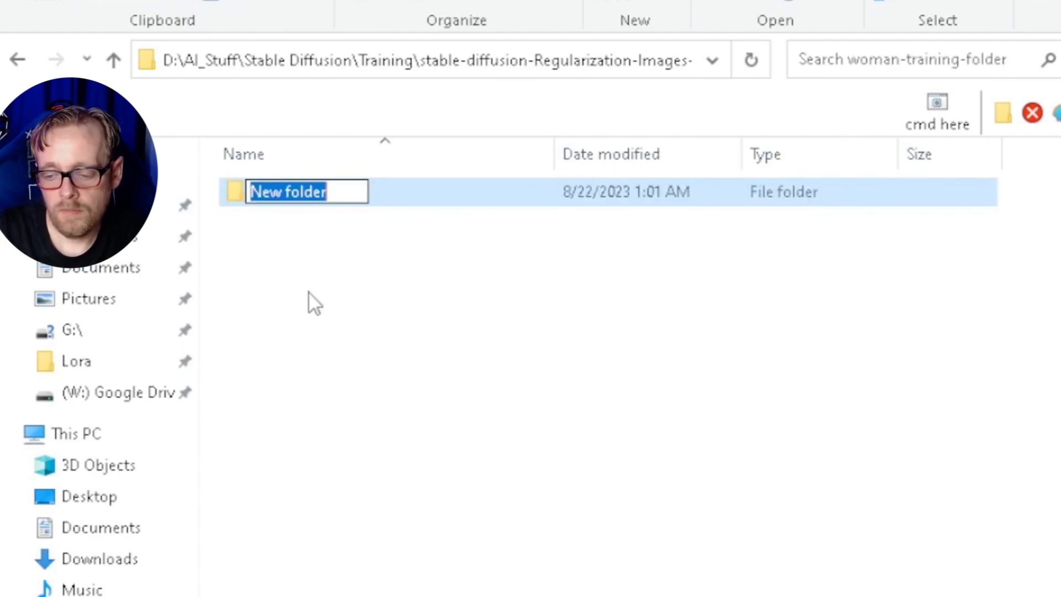
{"action": "type", "text": "1_woma"}
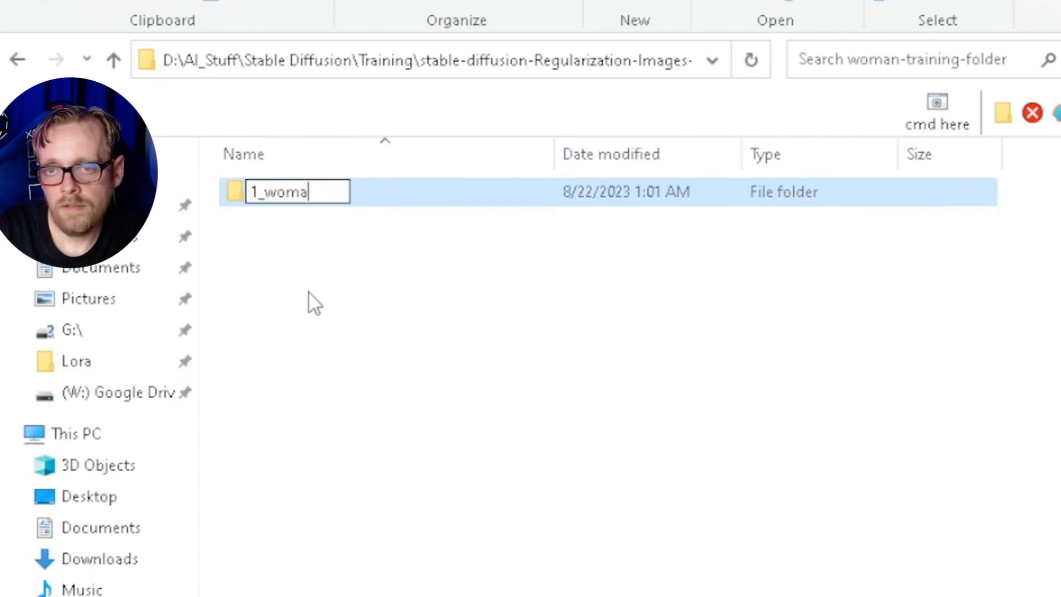
{"action": "type", "text": "n"}
{"action": "key", "text": "Return"}
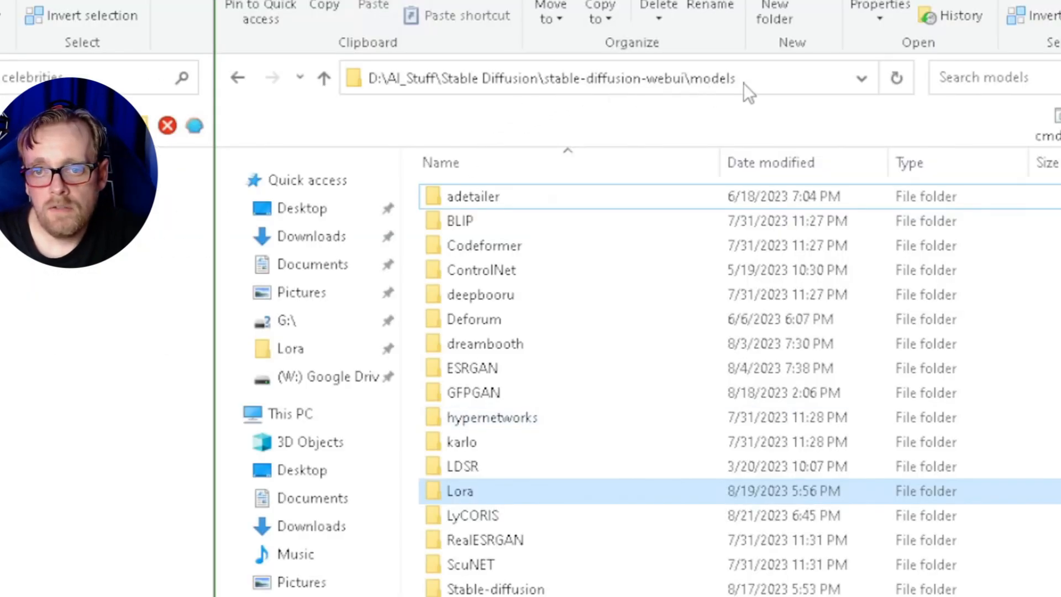
Locate the 8x_HugePeeps_v1.pth upscaler in the web UI's models\ESRGAN folder
{"action": "double_click", "coordinate": [485, 371]}
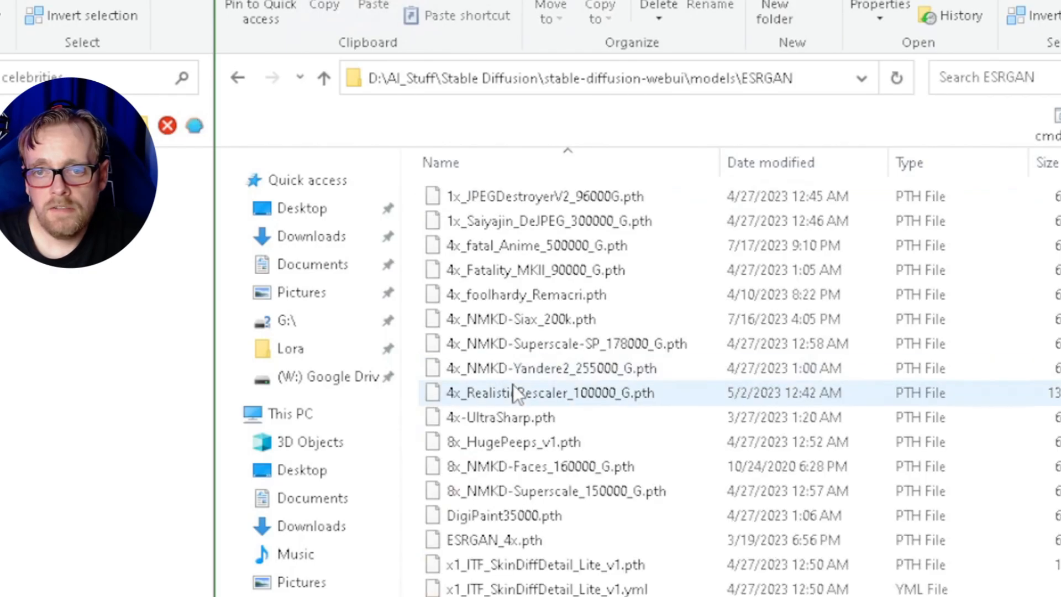
{"action": "left_click", "coordinate": [525, 442]}
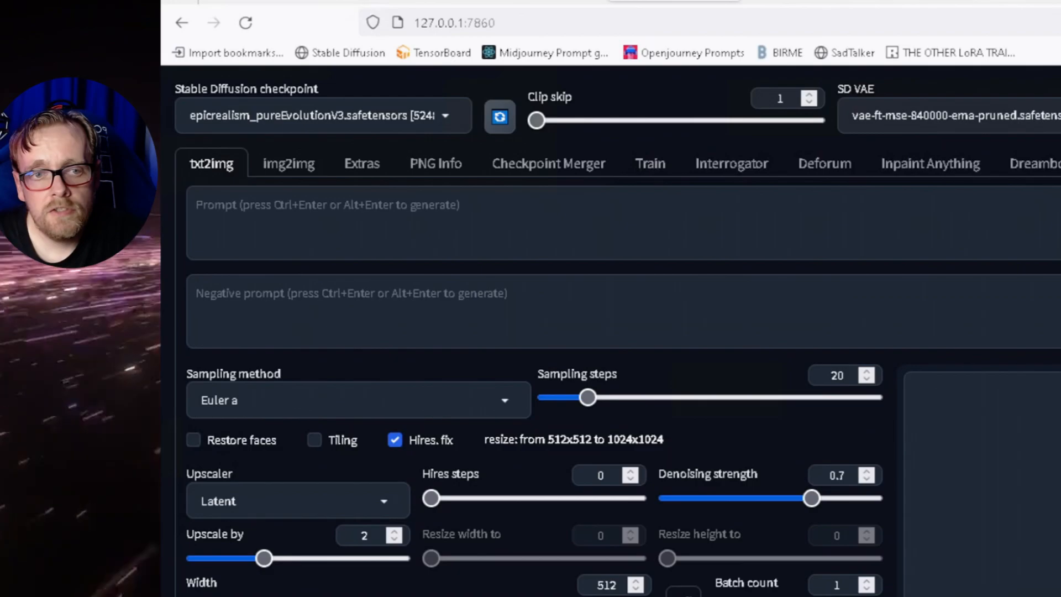
Set the input directory for batch upscaling from a directory in Extras to the sd2.1\woman folder inside stable-diffusion-Regularization-Images-main
{"action": "left_click", "coordinate": [361, 165]}
{"action": "left_click", "coordinate": [475, 213]}
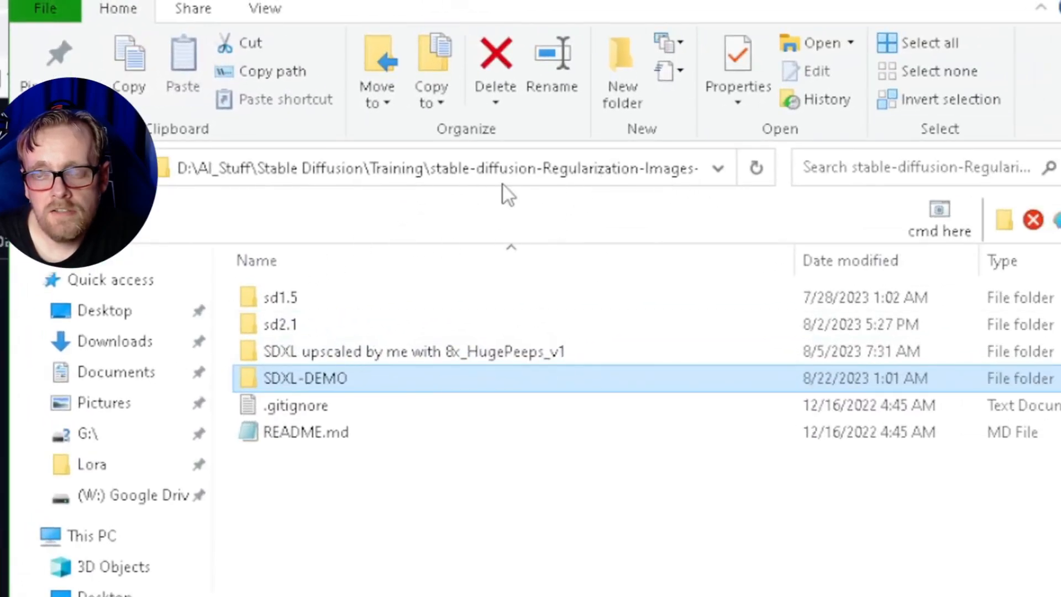
{"action": "double_click", "coordinate": [268, 328]}
{"action": "double_click", "coordinate": [310, 354]}
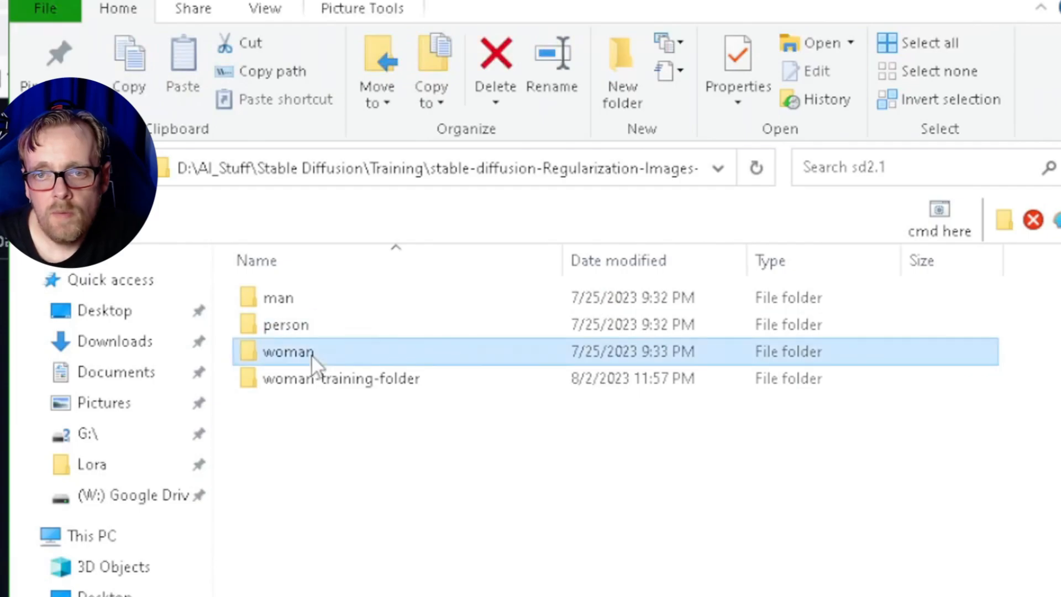
{"action": "left_click", "coordinate": [437, 169]}
{"action": "key", "text": "ctrl+c"}
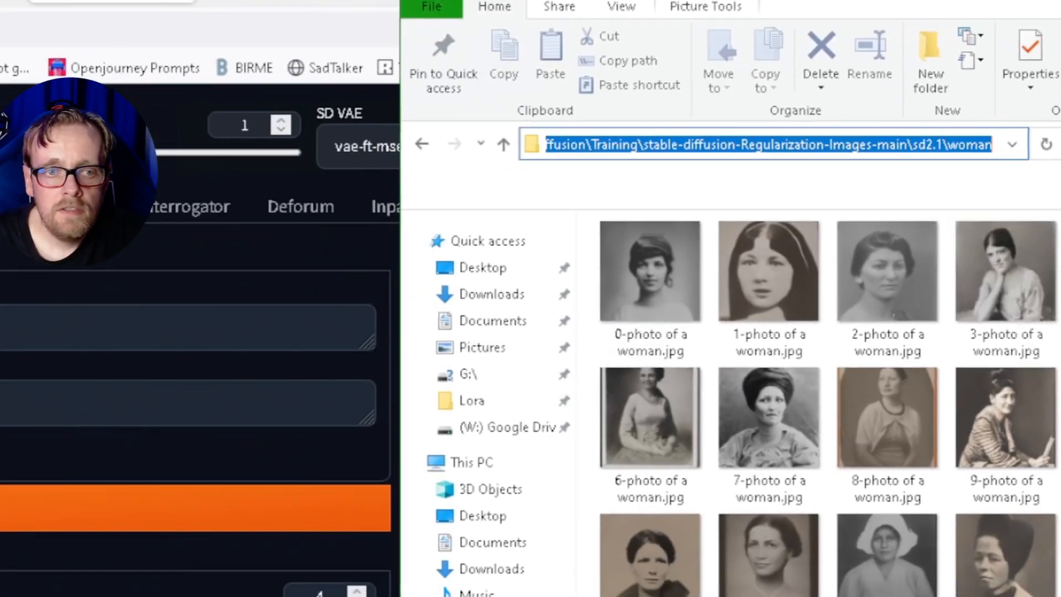
{"action": "left_click", "coordinate": [326, 260]}
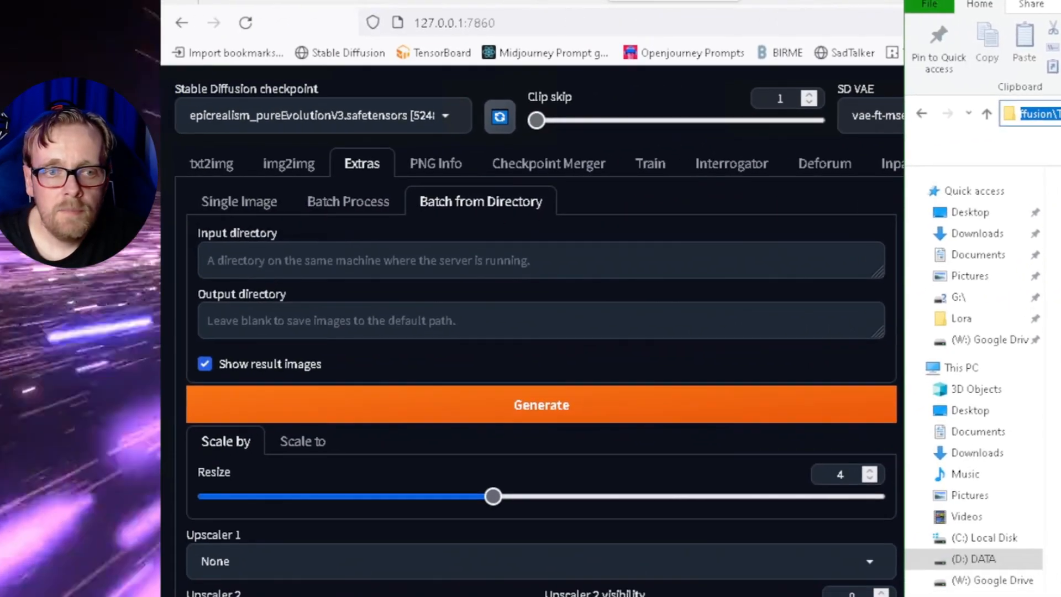
{"action": "key", "text": "ctrl+v"}
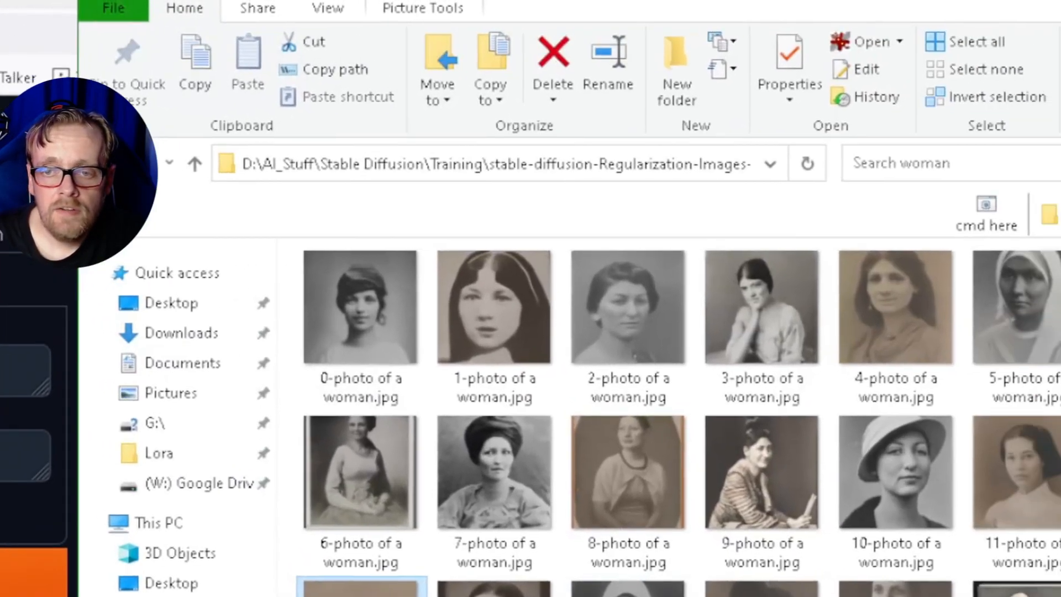
Set the batch output directory to the SDXL-DEMO\woman-training-folder\1_woman folder inside stable-diffusion-Regularization-Images-main
{"action": "key", "text": "alt+Up"}
{"action": "key", "text": "alt+Up"}
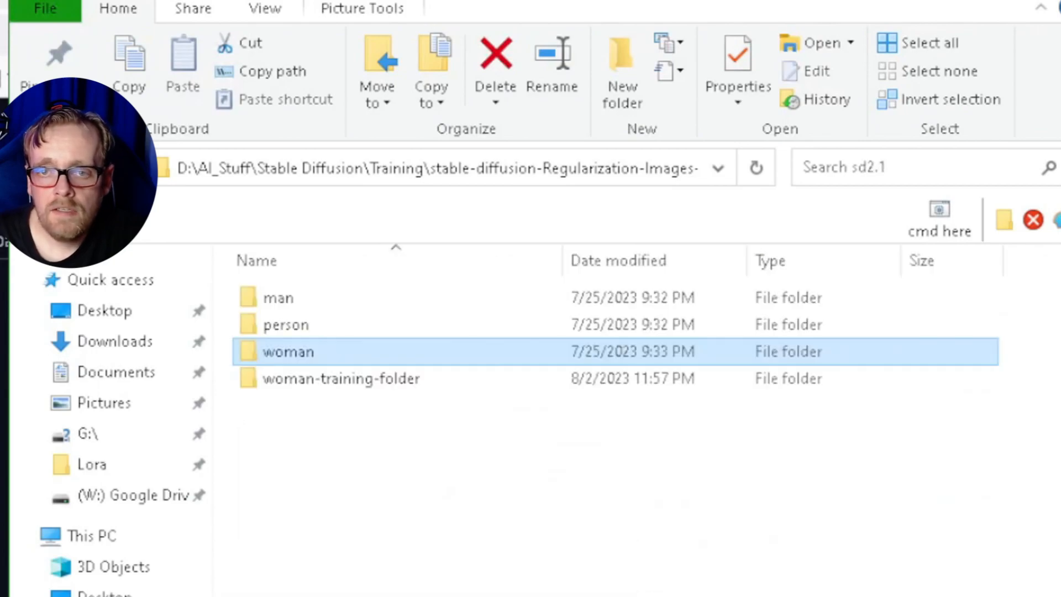
{"action": "key", "text": "Down"}
{"action": "key", "text": "Down"}
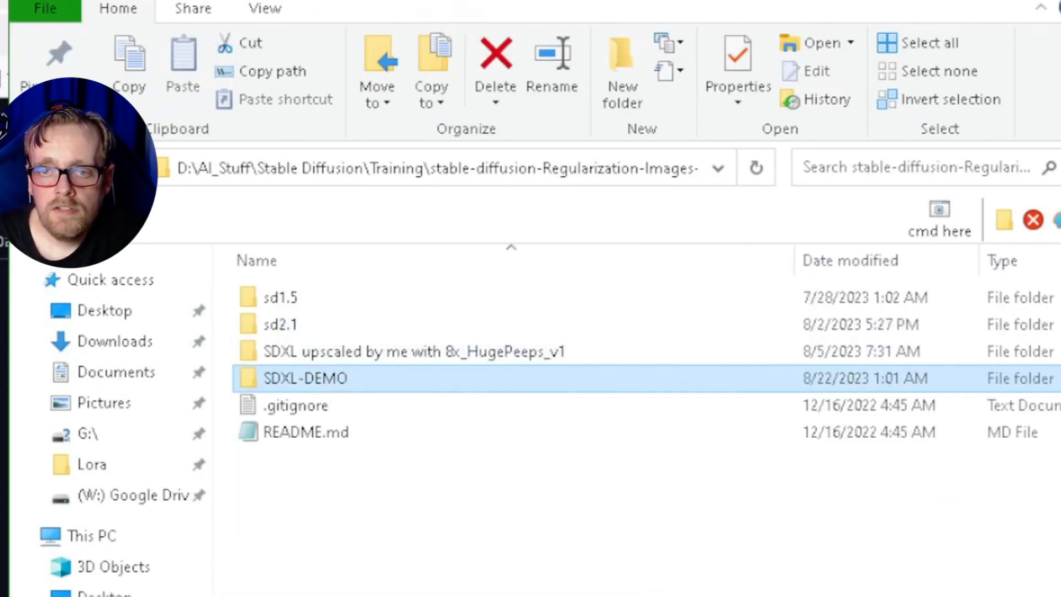
{"action": "key", "text": "Return"}
{"action": "key", "text": "Down"}
{"action": "key", "text": "Return"}
{"action": "key", "text": "Down"}
{"action": "key", "text": "Return"}
{"action": "key", "text": "alt+d"}
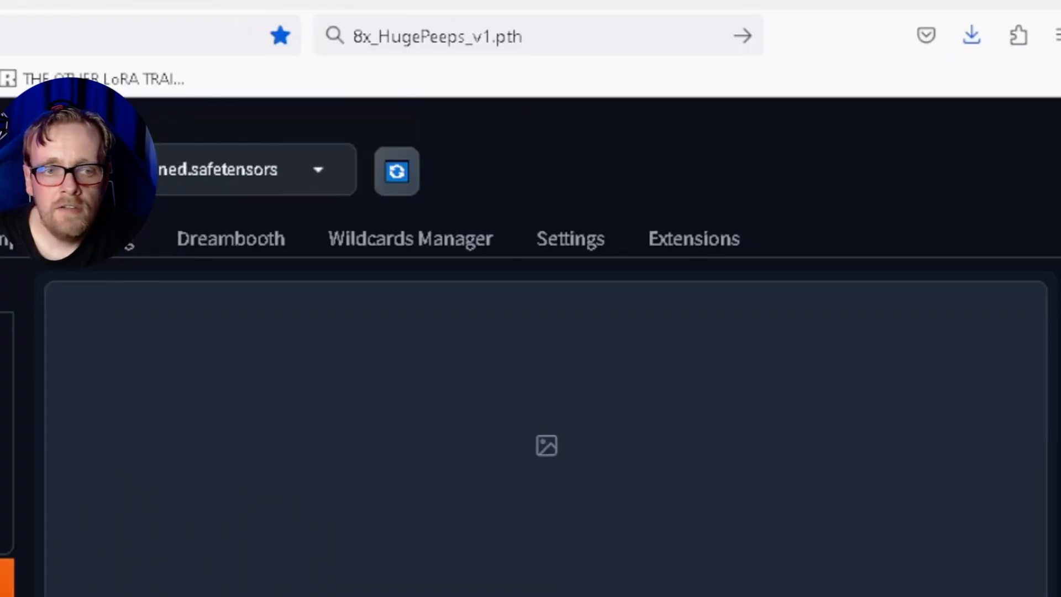
{"action": "type", "text": "D:\\AI_Stuff\\Stable Diffusion\\Training\\stable-diffusion-Regularization-Images-main\\SDXL-DEMO\\woman-training-folder\\1_woman"}
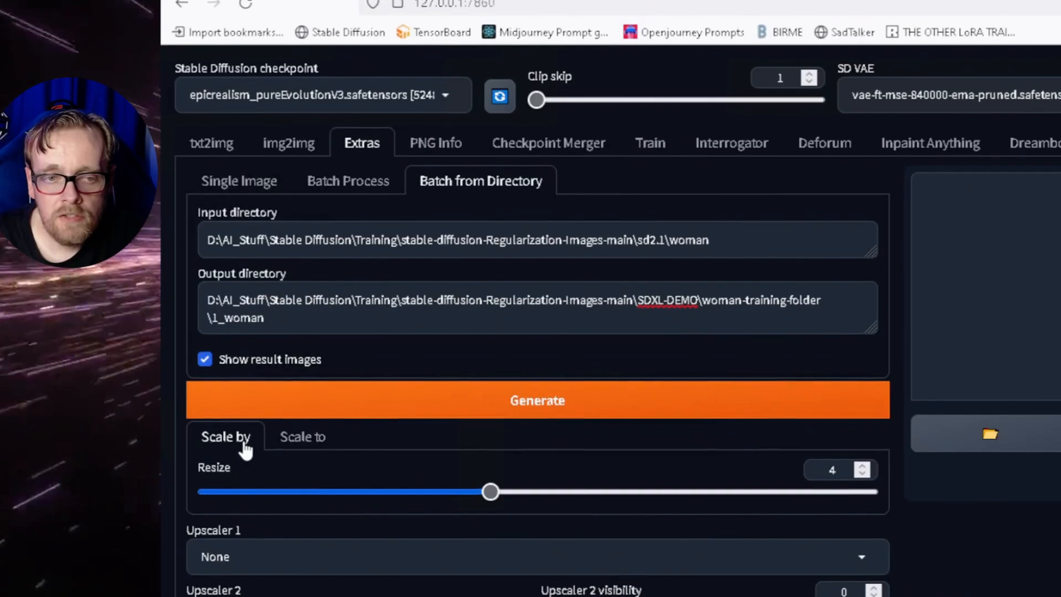
Switch the resize mode to Scale to, with a width of 1024 and a height of 1024
{"action": "left_click", "coordinate": [304, 439]}
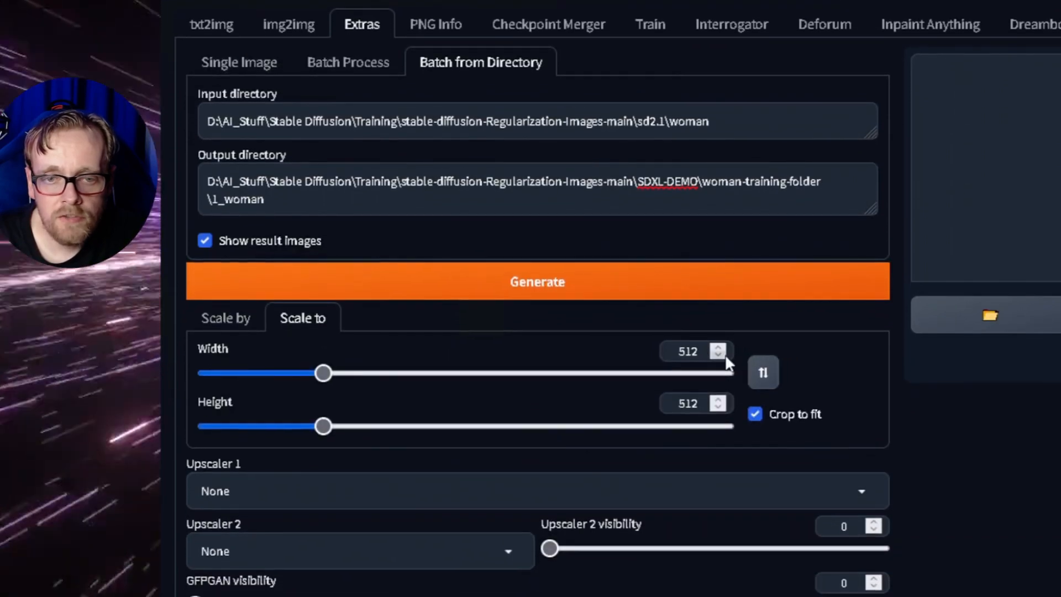
{"action": "left_click_drag", "start_coordinate": [726, 357], "coordinate": [577, 355]}
{"action": "type", "text": "1024"}
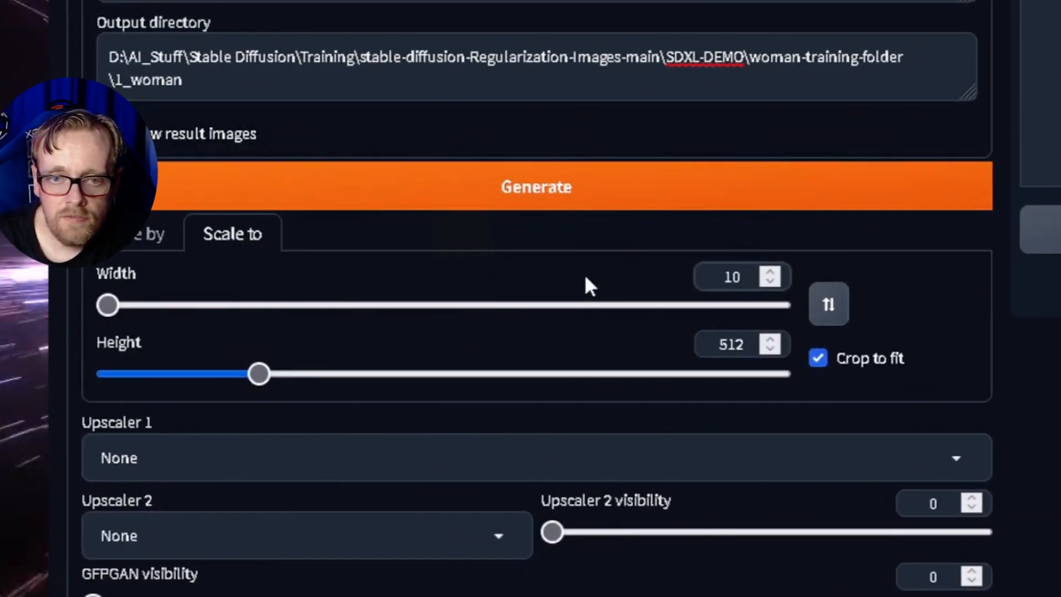
{"action": "key", "text": "Tab"}
{"action": "key", "text": "Tab"}
{"action": "type", "text": "102"}
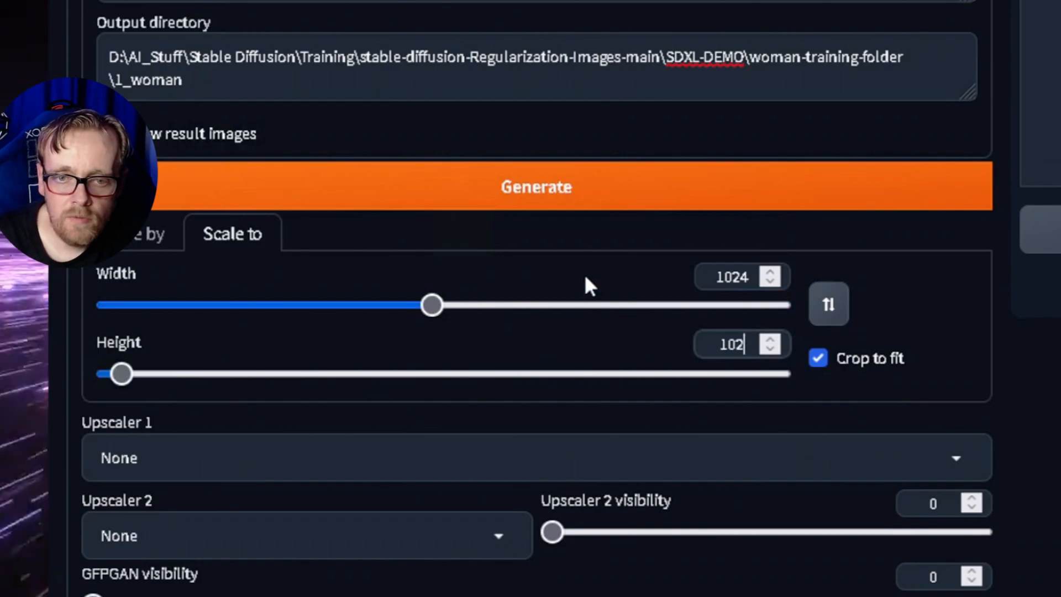
{"action": "type", "text": "4"}
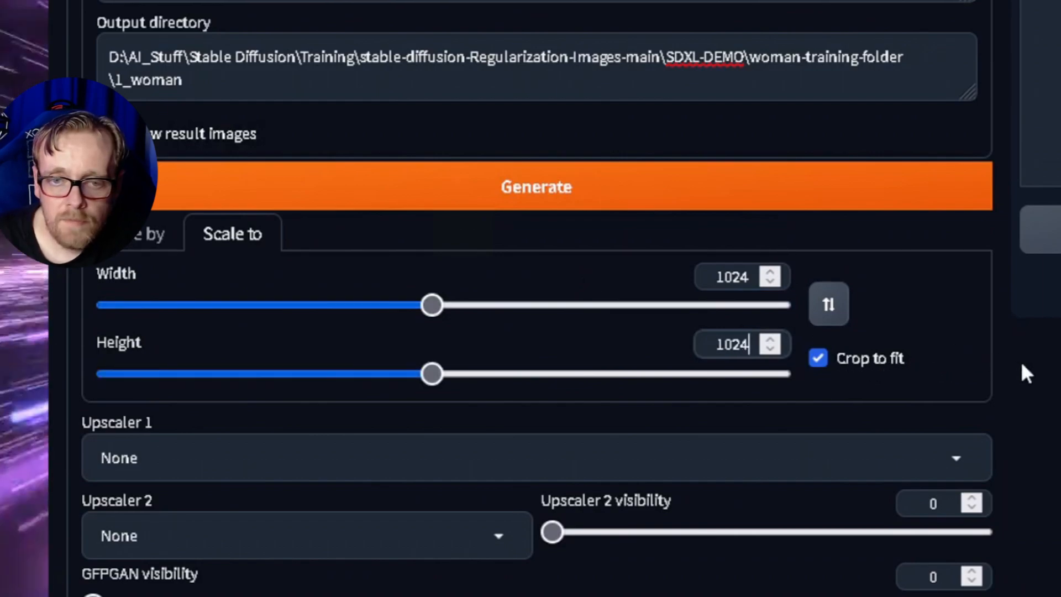
Choose 8x_HugePeeps_v1 as Upscaler 1, and set CodeFormer visibility to .765 and CodeFormer weight to 1
{"action": "scroll", "coordinate": [1039, 390], "scroll_direction": "down", "scroll_amount": 2}
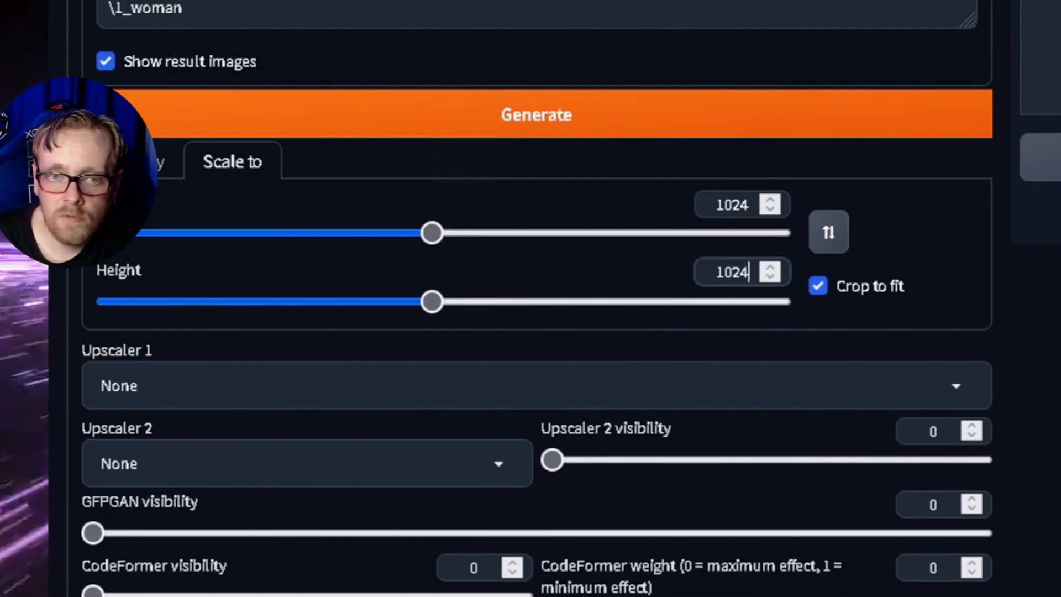
{"action": "left_click", "coordinate": [536, 386]}
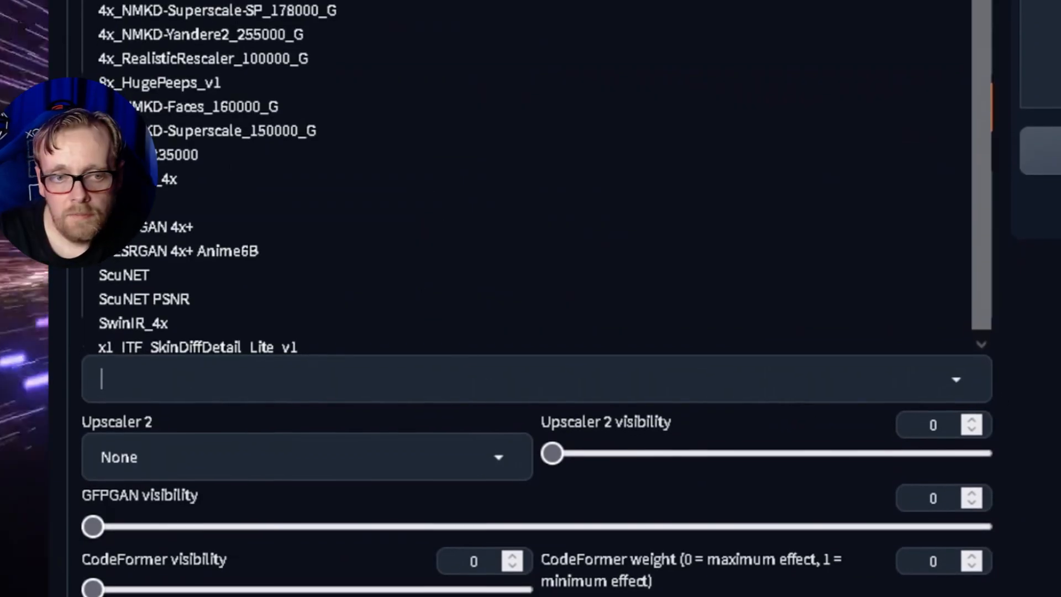
{"action": "type", "text": "hug"}
{"action": "key", "text": "Return"}
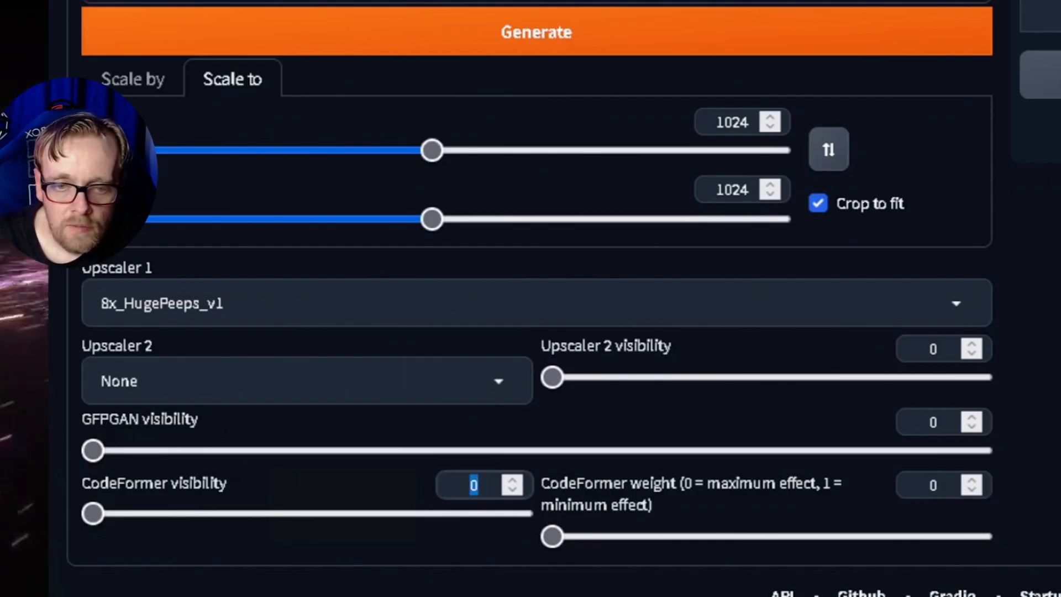
{"action": "type", "text": ".765"}
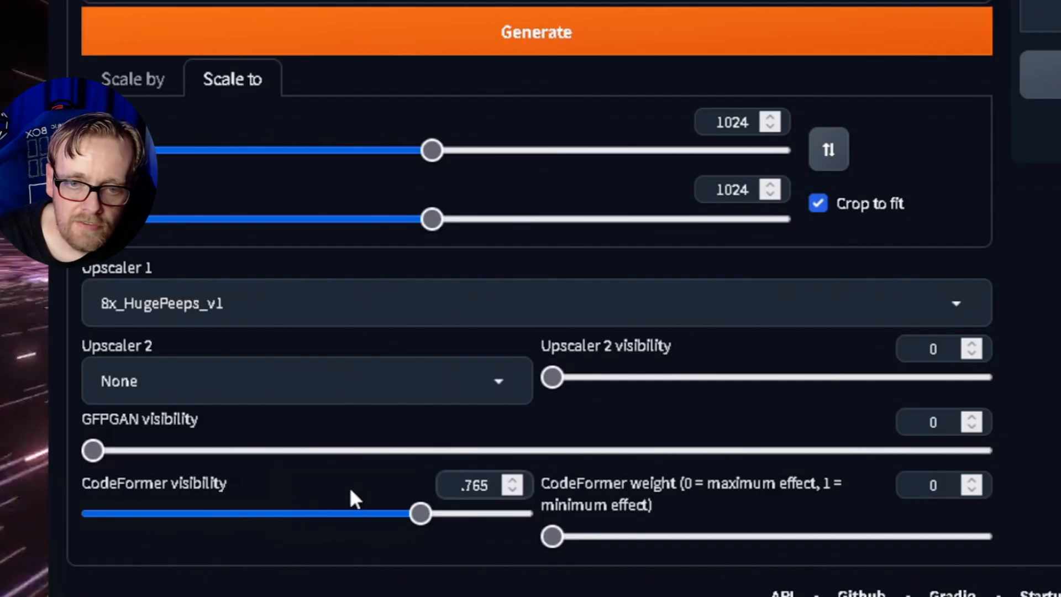
{"action": "key", "text": "Tab"}
{"action": "key", "text": "Tab"}
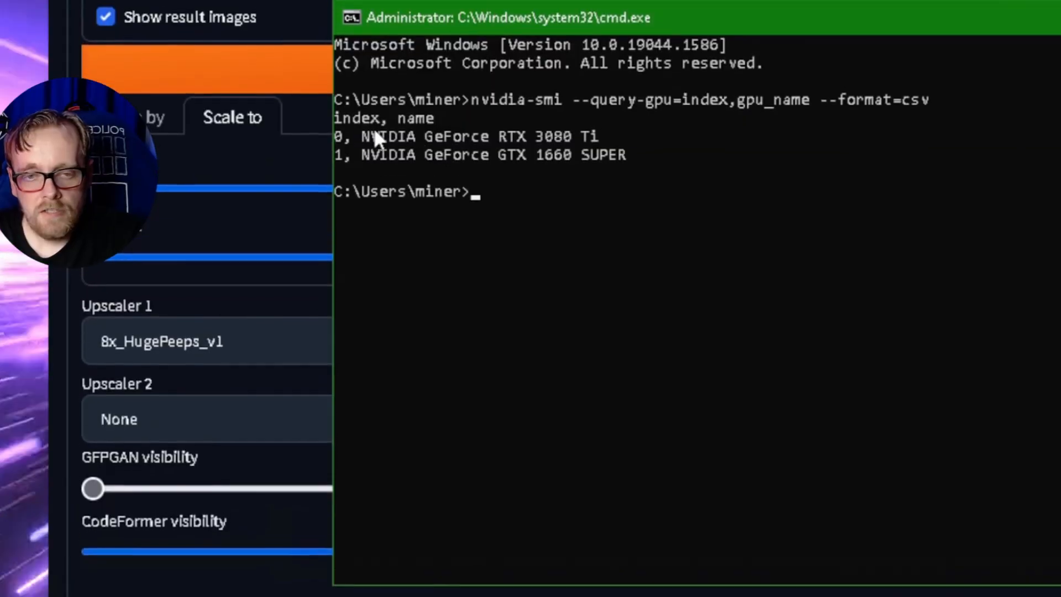
Switch to Command Prompt, check the listed NVIDIA GPUs and their index numbers, and run GPU_Stats.bat to monitor them
{"action": "left_click_drag", "start_coordinate": [337, 134], "coordinate": [661, 160]}
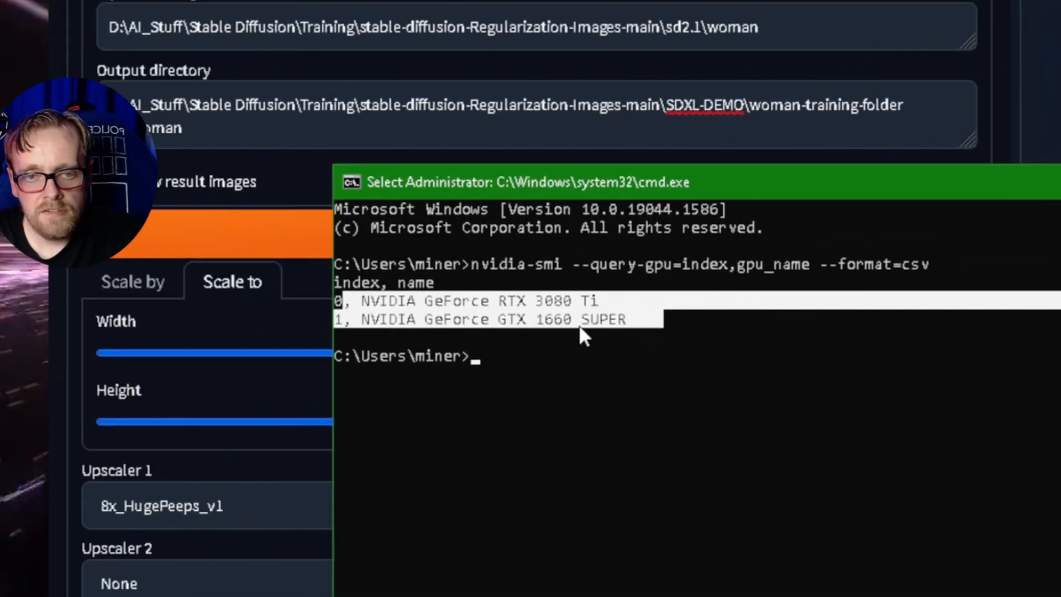
{"action": "left_click", "coordinate": [518, 324]}
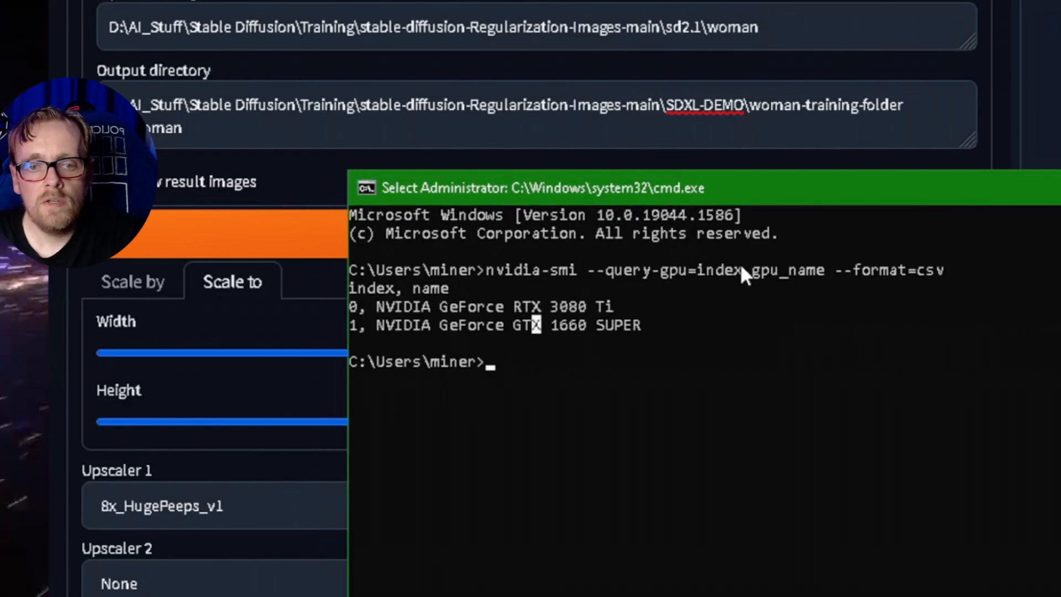
{"action": "left_click_drag", "start_coordinate": [353, 308], "coordinate": [595, 311]}
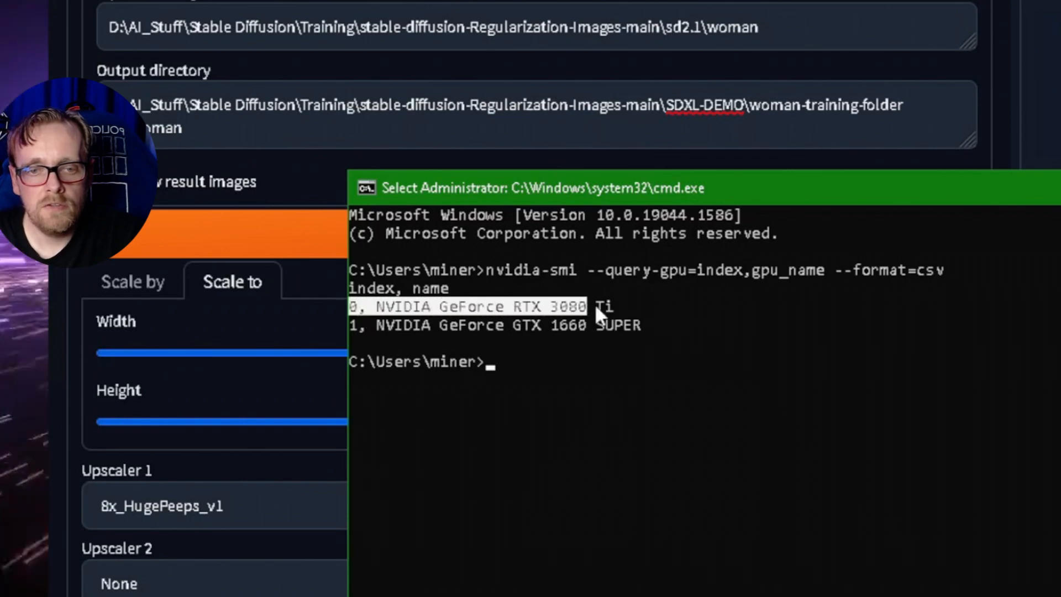
{"action": "right_click", "coordinate": [627, 308]}
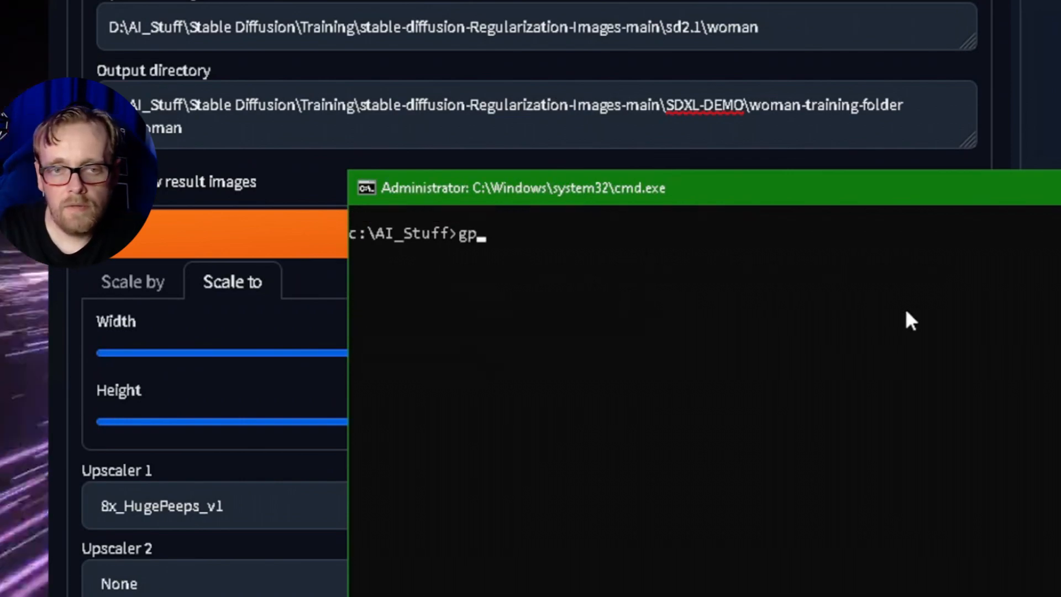
{"action": "key", "text": "Return"}
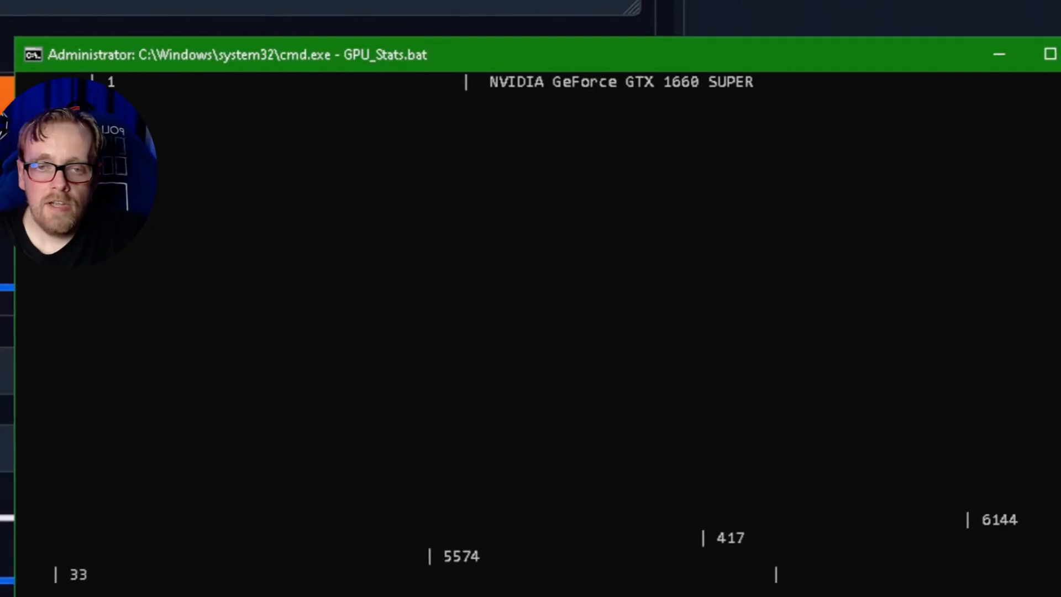
{"action": "left_click_drag", "start_coordinate": [980, 228], "coordinate": [935, 245]}
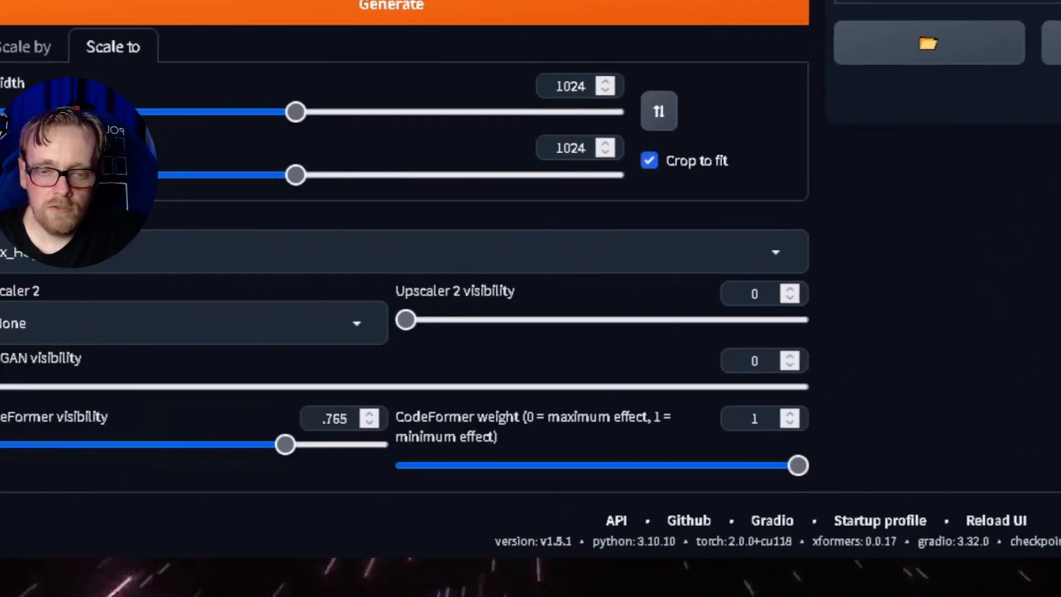
Launch HWiNFO64 in Sensors-only mode
{"action": "key", "text": "super"}
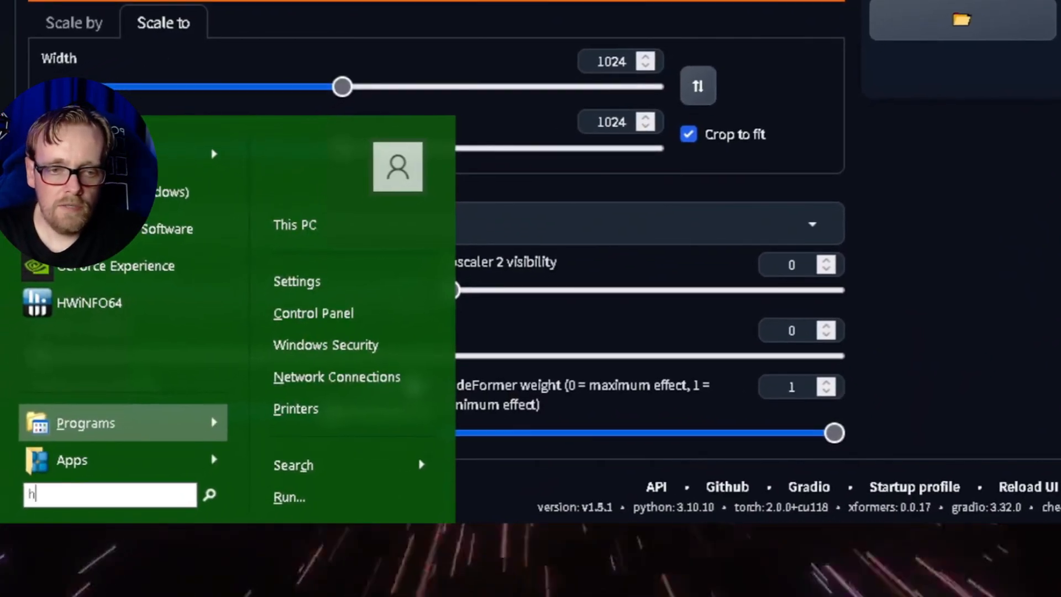
{"action": "type", "text": "hwi"}
{"action": "key", "text": "Return"}
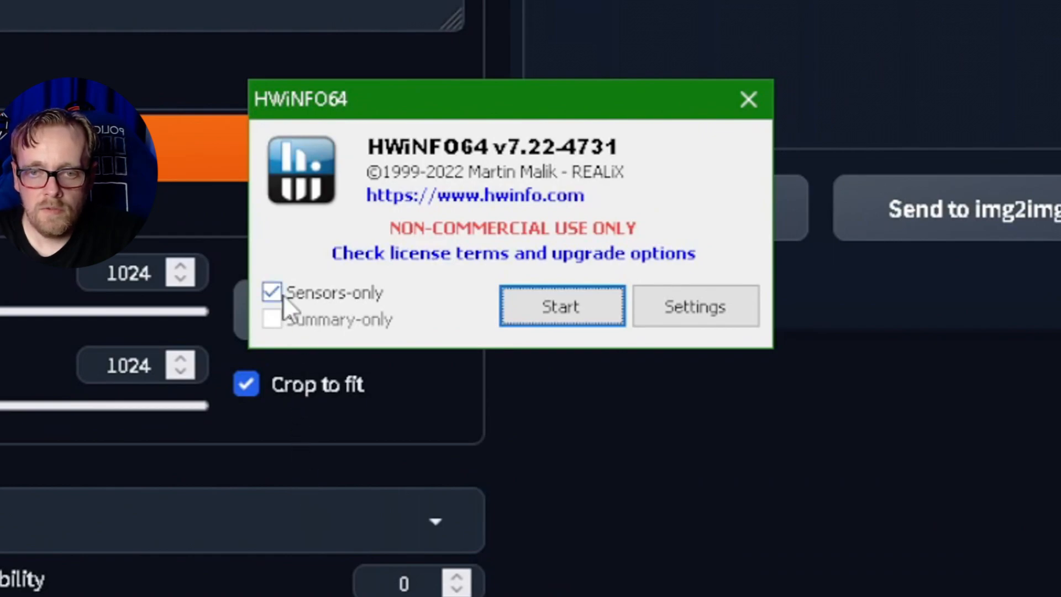
{"action": "left_click", "coordinate": [549, 318]}
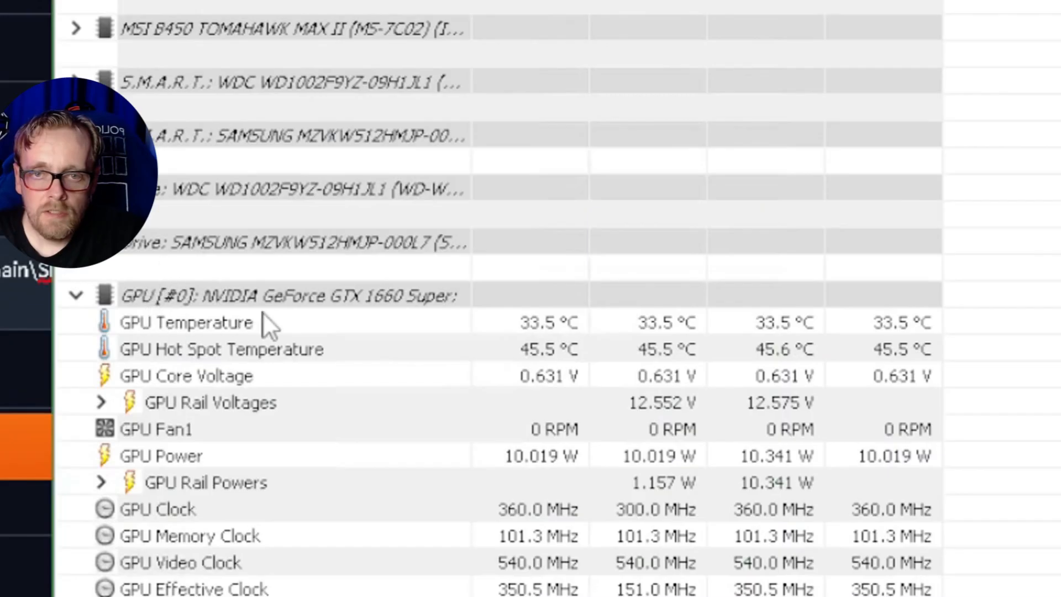
Examine the sensor readings of the GTX 1660 Super and RTX 3080 Ti, down to the latter's allocated GPU memory
{"action": "left_click", "coordinate": [394, 298]}
{"action": "scroll", "coordinate": [309, 479], "scroll_direction": "down", "scroll_amount": 6}
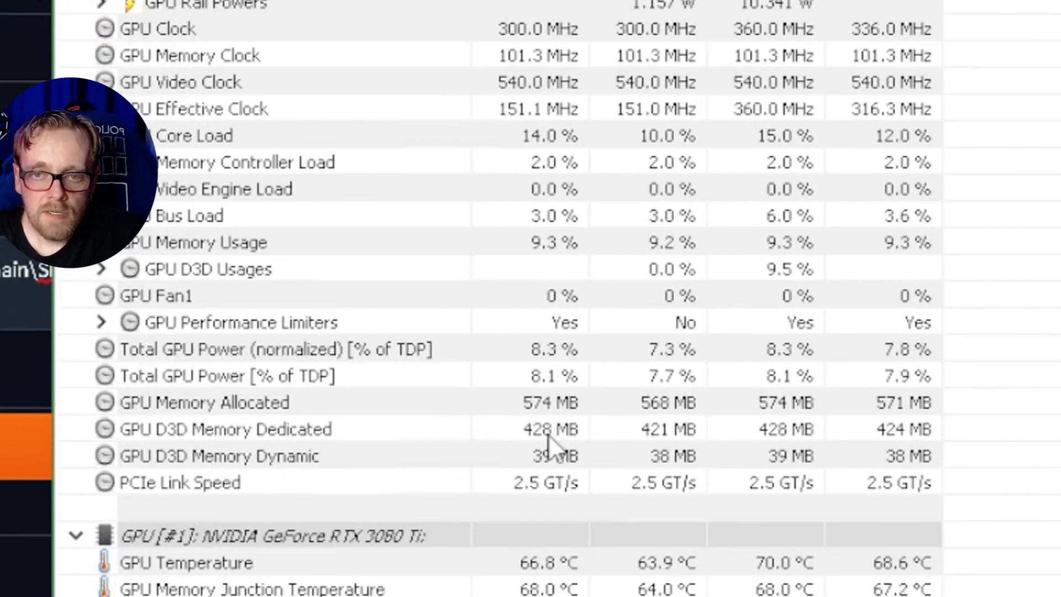
{"action": "scroll", "coordinate": [548, 453], "scroll_direction": "down", "scroll_amount": 6}
{"action": "scroll", "coordinate": [472, 310], "scroll_direction": "down", "scroll_amount": 4}
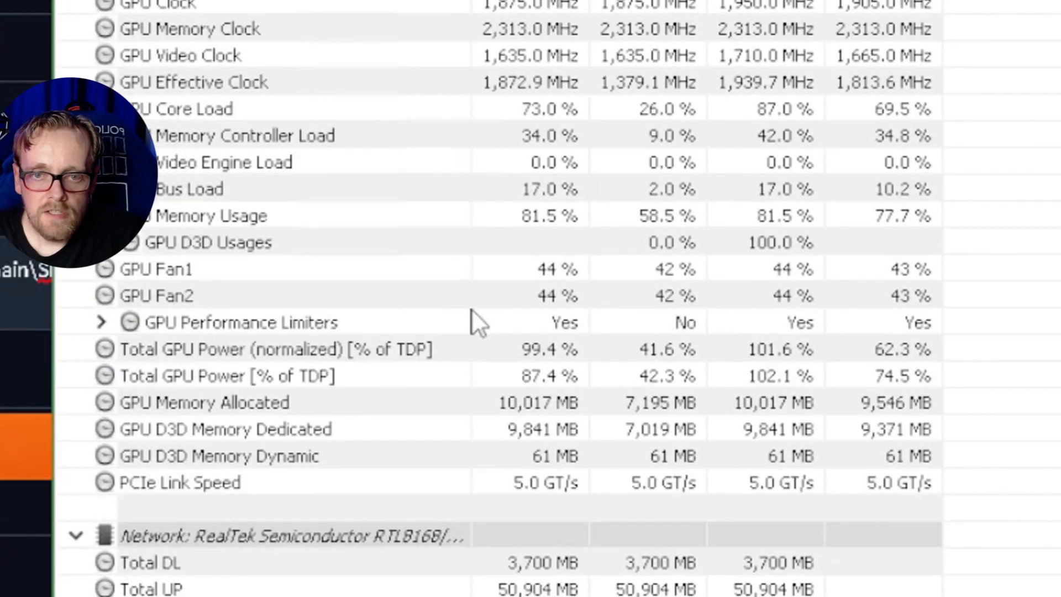
{"action": "left_click", "coordinate": [272, 406]}
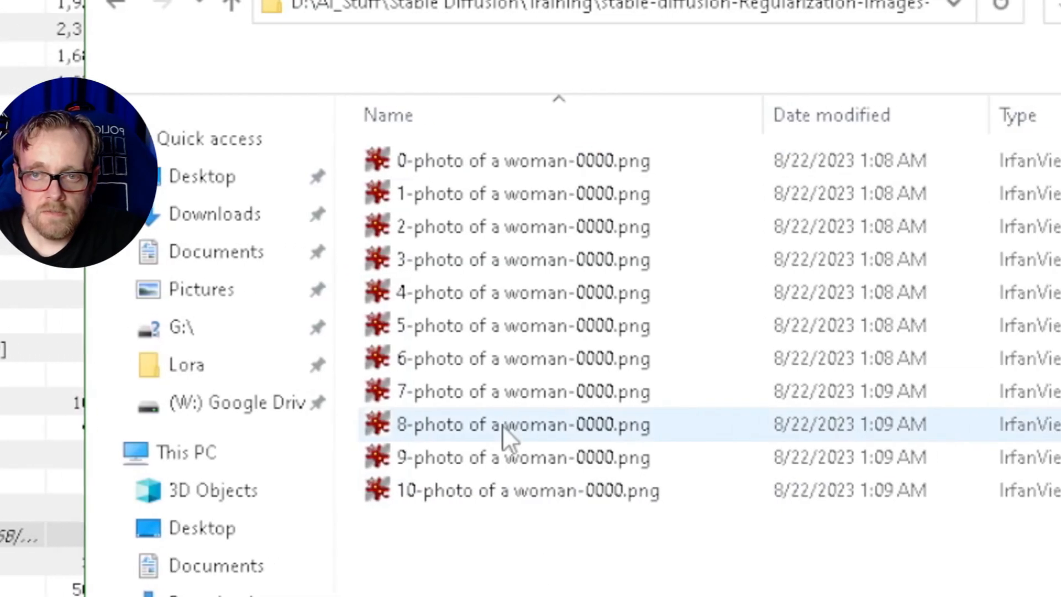
Switch to File Explorer and compare the upscaled photos in the 1_woman folder with the originals in sd2.1\woman
{"action": "double_click", "coordinate": [522, 172]}
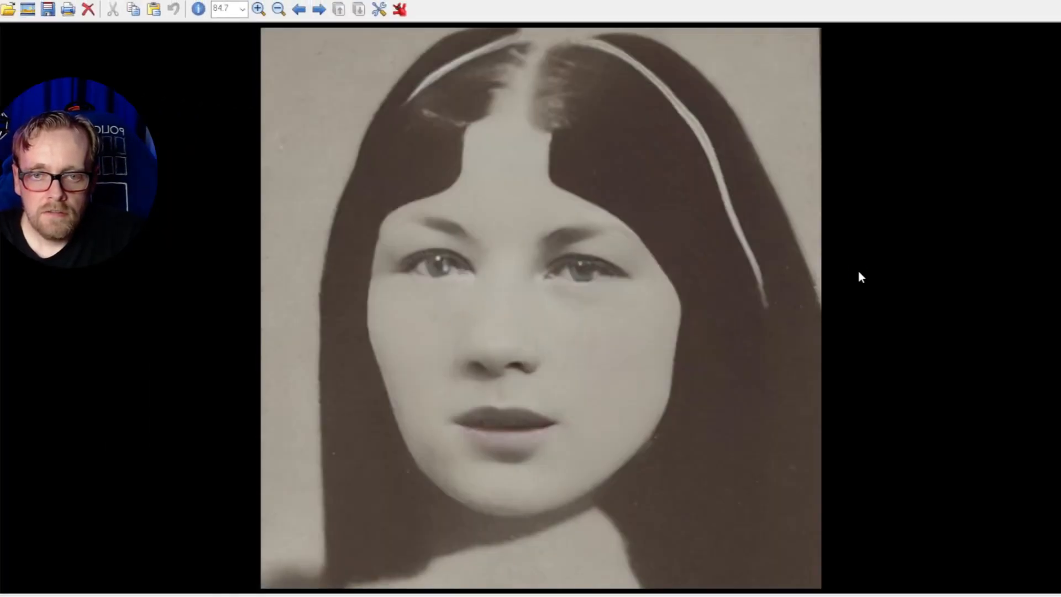
{"action": "key", "text": "Right"}
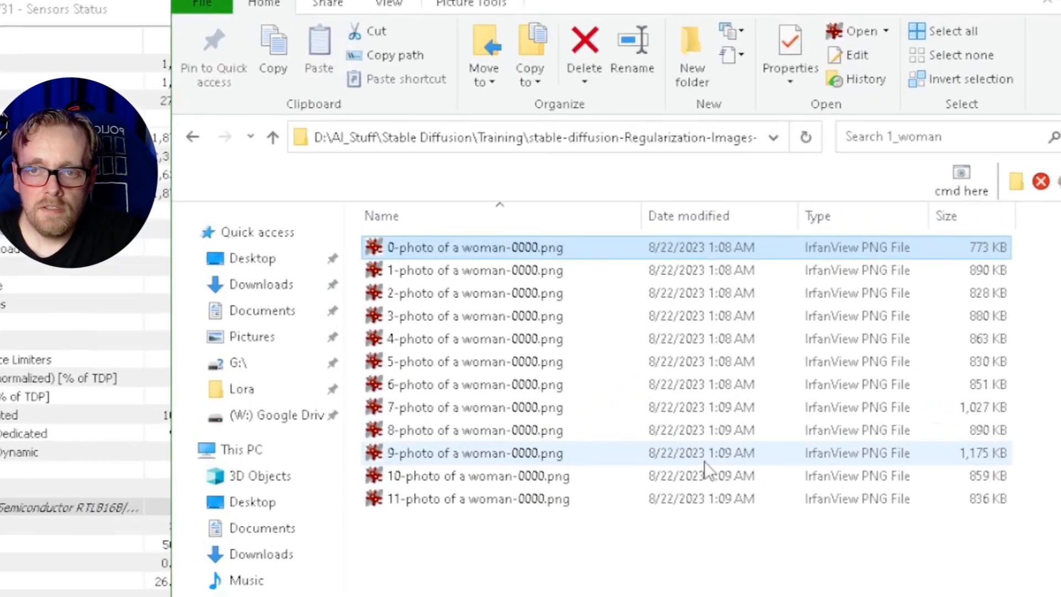
{"action": "key", "text": "alt+Up"}
{"action": "key", "text": "alt+Up"}
{"action": "key", "text": "alt+Up"}
{"action": "key", "text": "Up"}
{"action": "key", "text": "Up"}
{"action": "key", "text": "Return"}
{"action": "key", "text": "Down"}
{"action": "key", "text": "Down"}
{"action": "key", "text": "Return"}
{"action": "key", "text": "Right"}
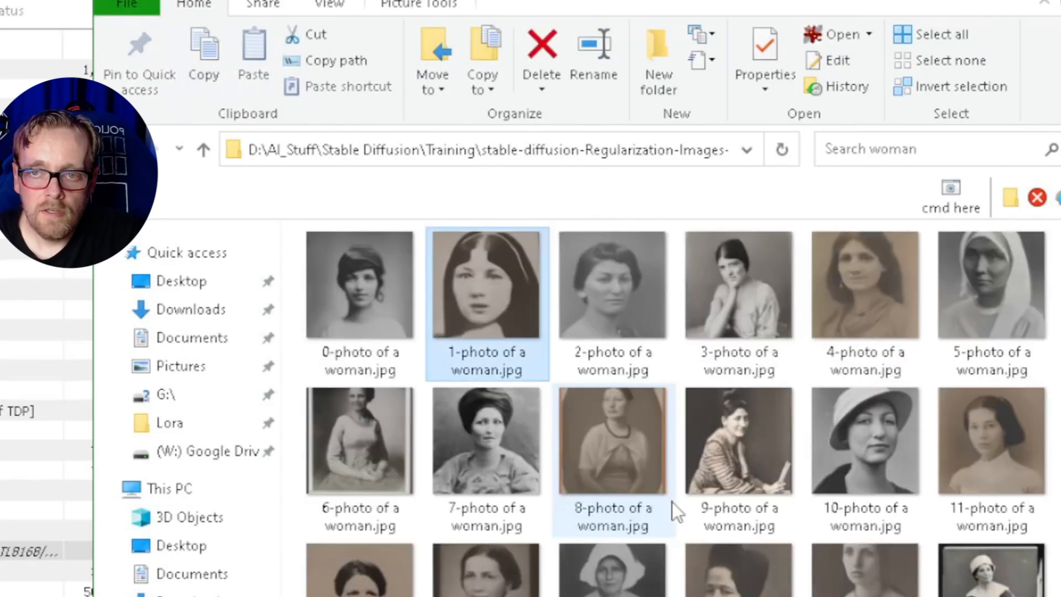
{"action": "key", "text": "Left"}
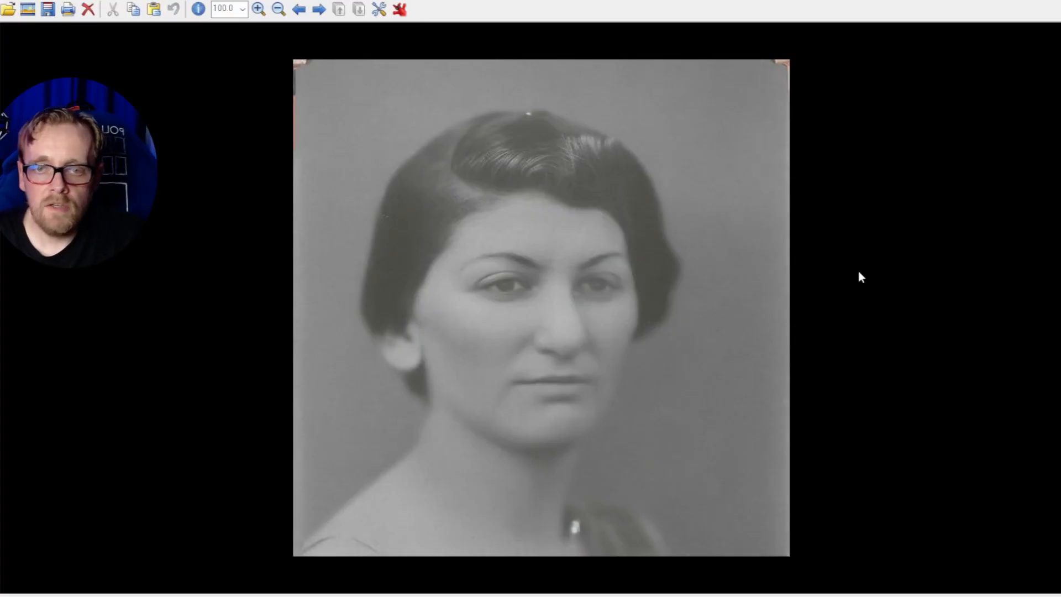
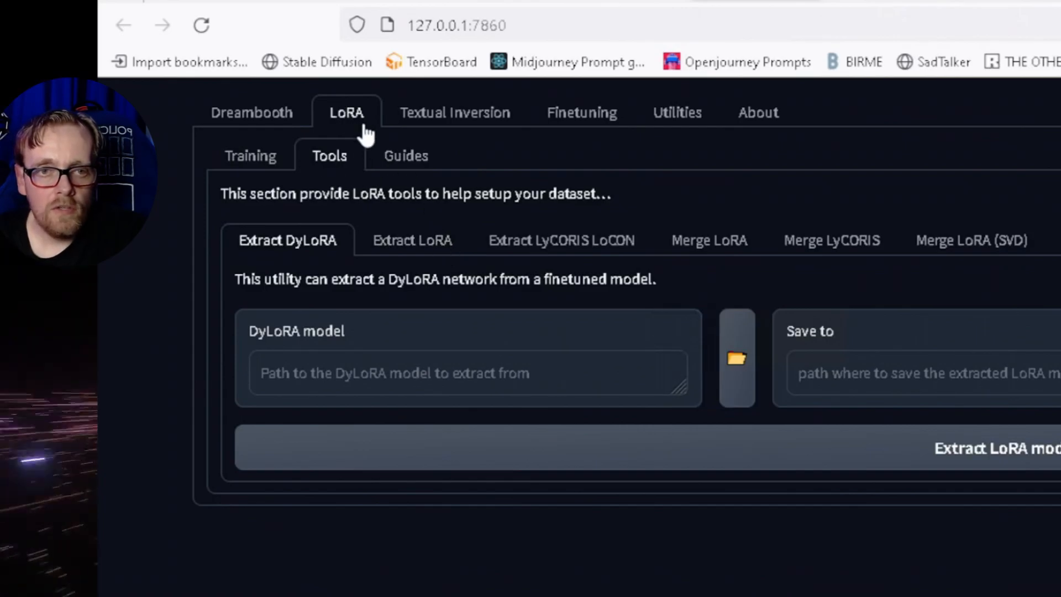
Open the LoRA training page and load the basic 768 JSON configuration from the LORA Configs folder
{"action": "left_click", "coordinate": [250, 155]}
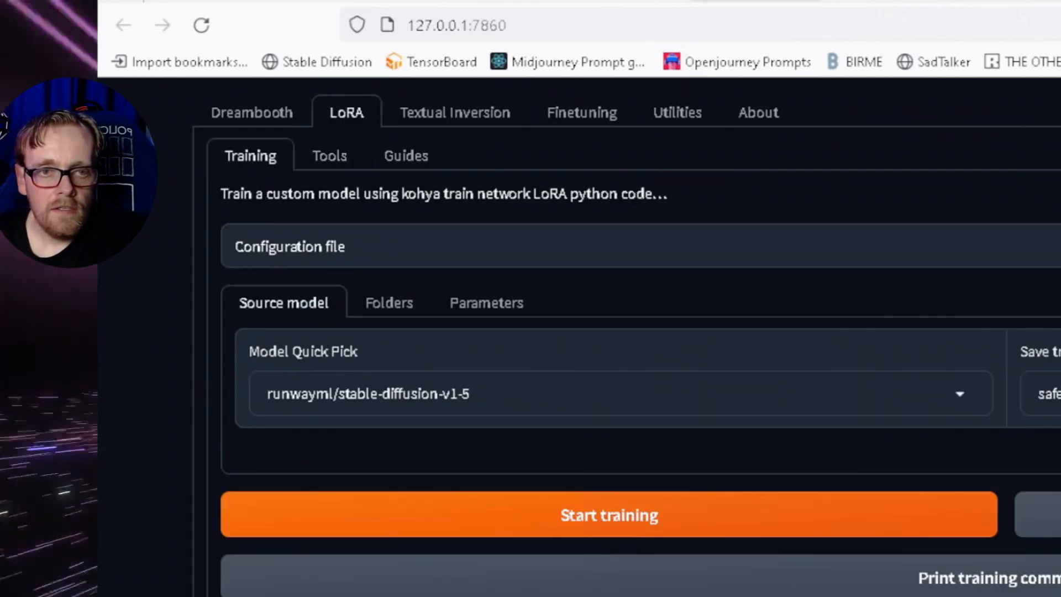
{"action": "left_click", "coordinate": [315, 246]}
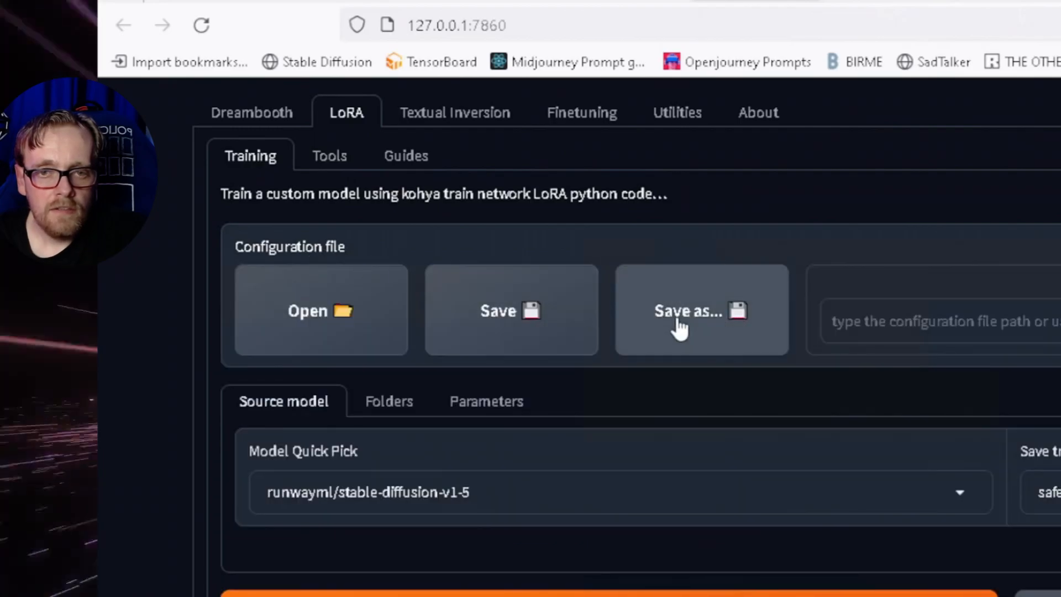
{"action": "left_click", "coordinate": [293, 332]}
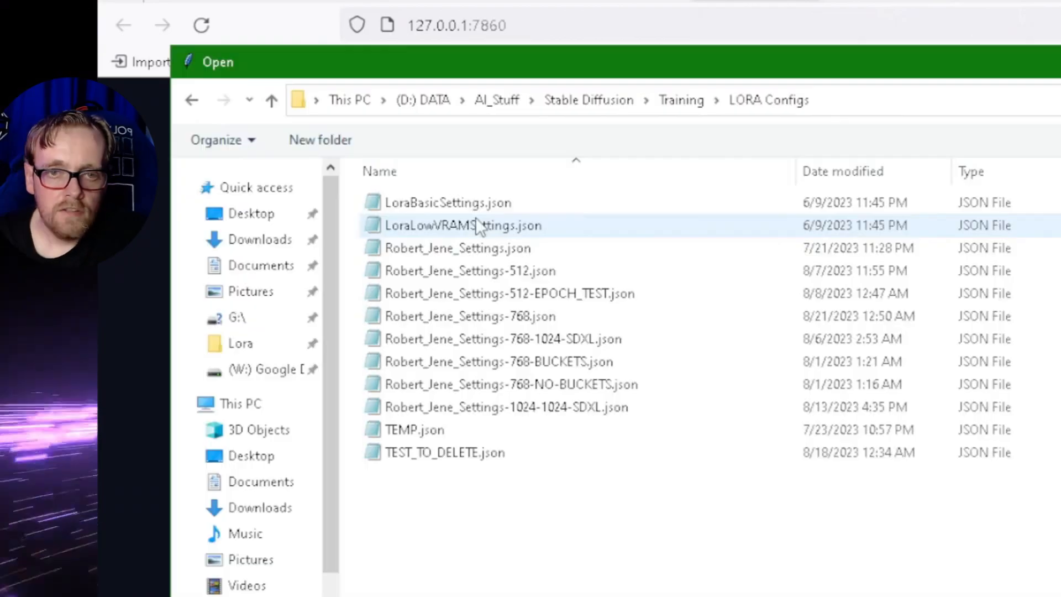
{"action": "double_click", "coordinate": [531, 316]}
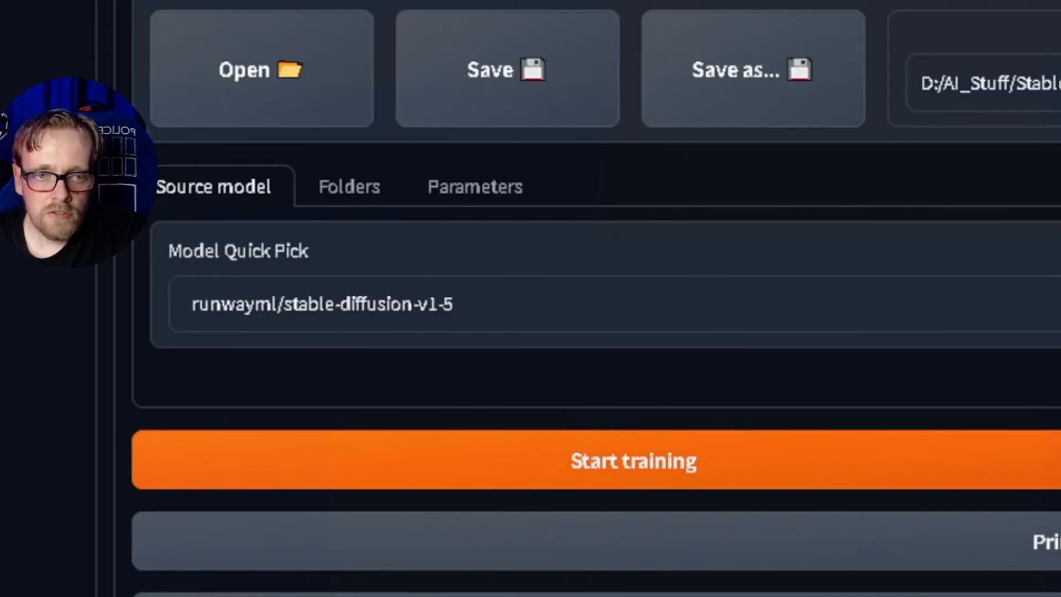
Set the source model to custom and choose sd_xl_base_1.0.safetensors from the SDXL models folder of stable-diffusion-webui-SDXL-DEV
{"action": "left_click", "coordinate": [303, 301]}
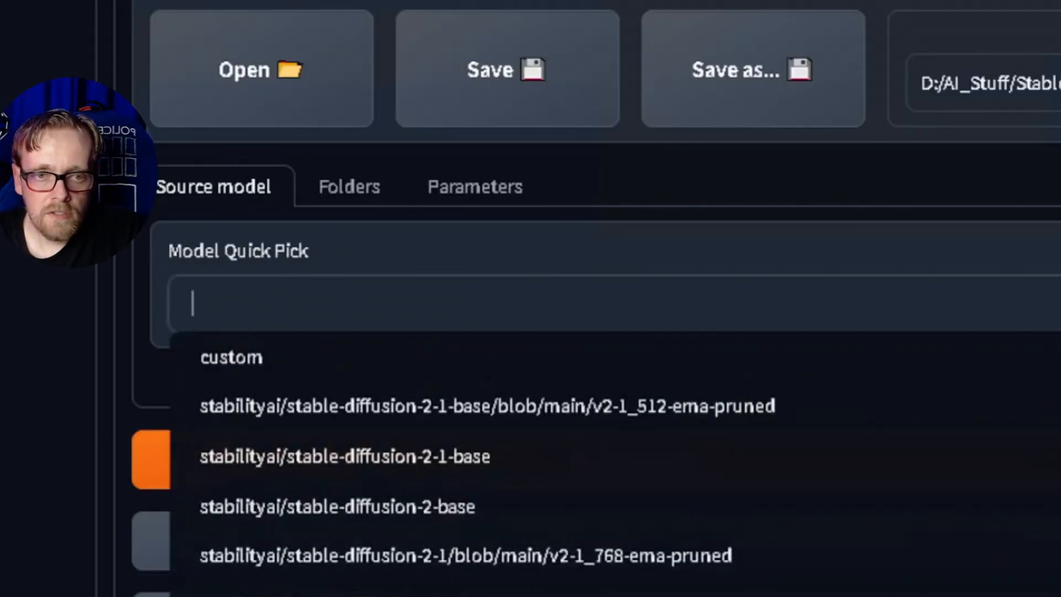
{"action": "left_click", "coordinate": [268, 358]}
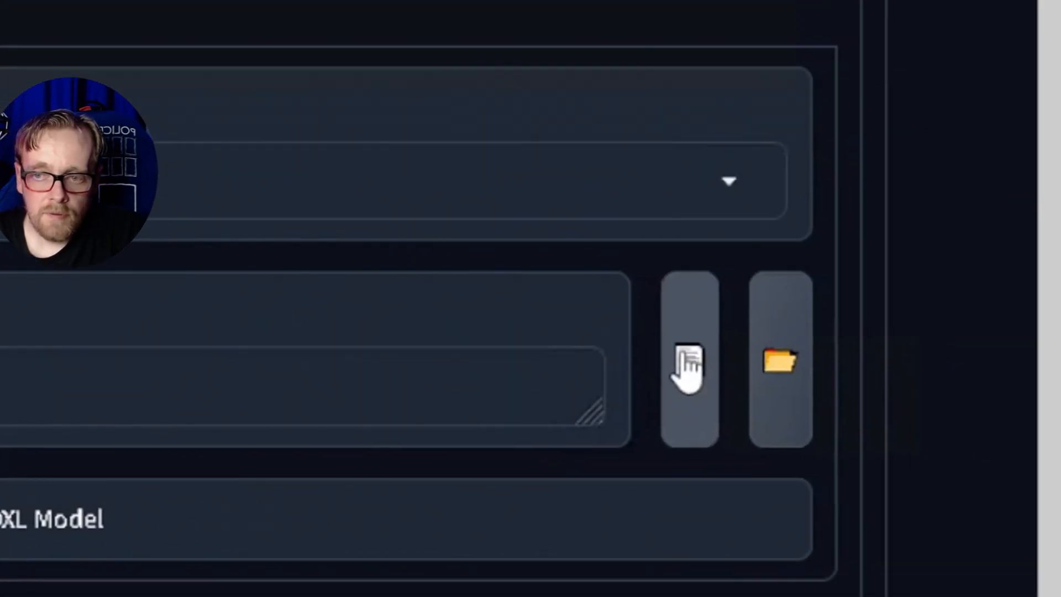
{"action": "left_click", "coordinate": [700, 403]}
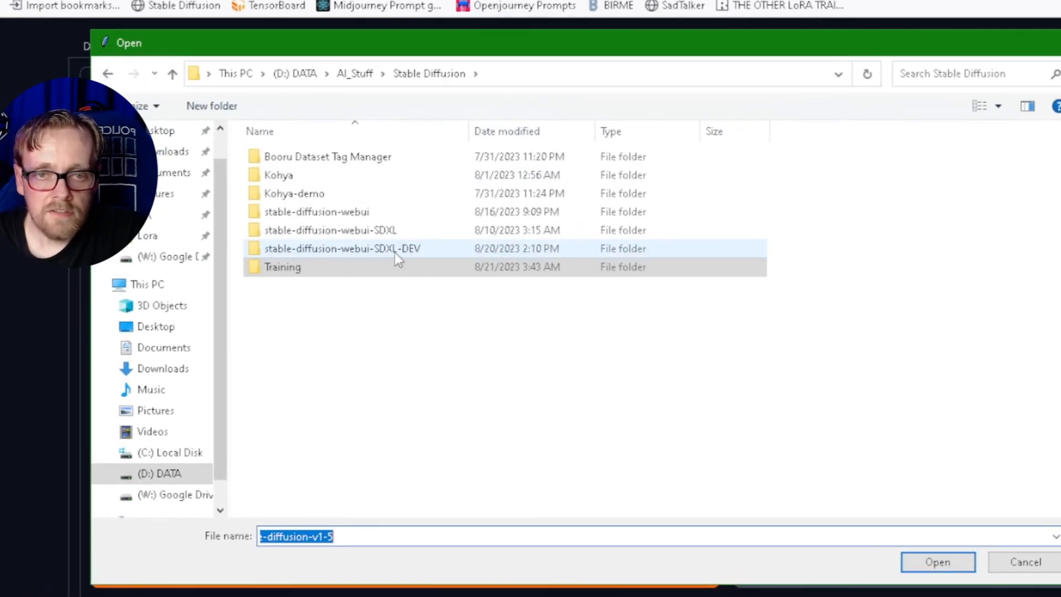
{"action": "double_click", "coordinate": [395, 250]}
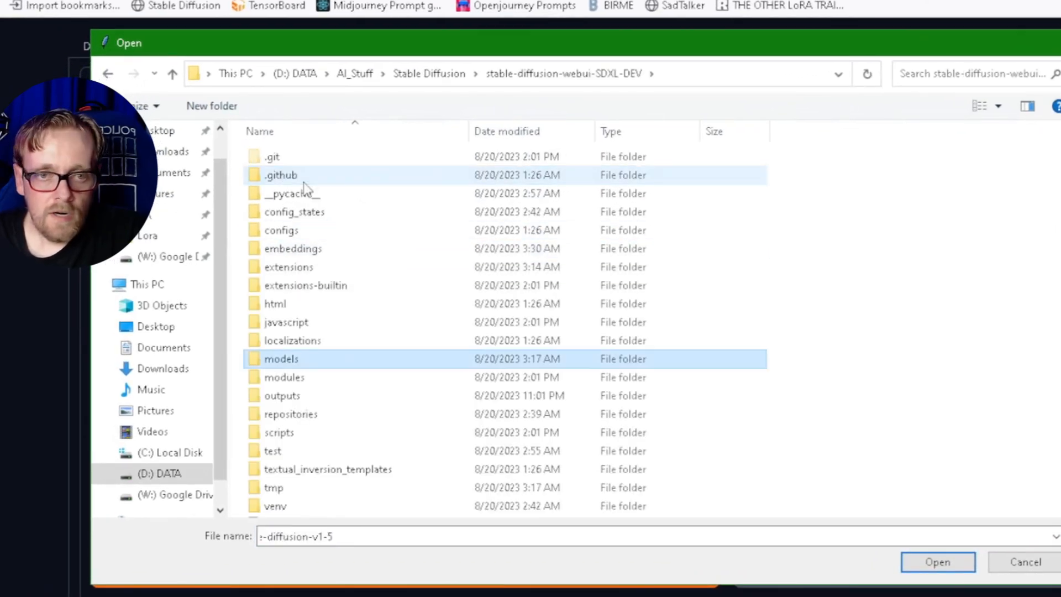
{"action": "key", "text": "Return"}
{"action": "key", "text": "s"}
{"action": "key", "text": "Return"}
{"action": "key", "text": "s"}
{"action": "key", "text": "Return"}
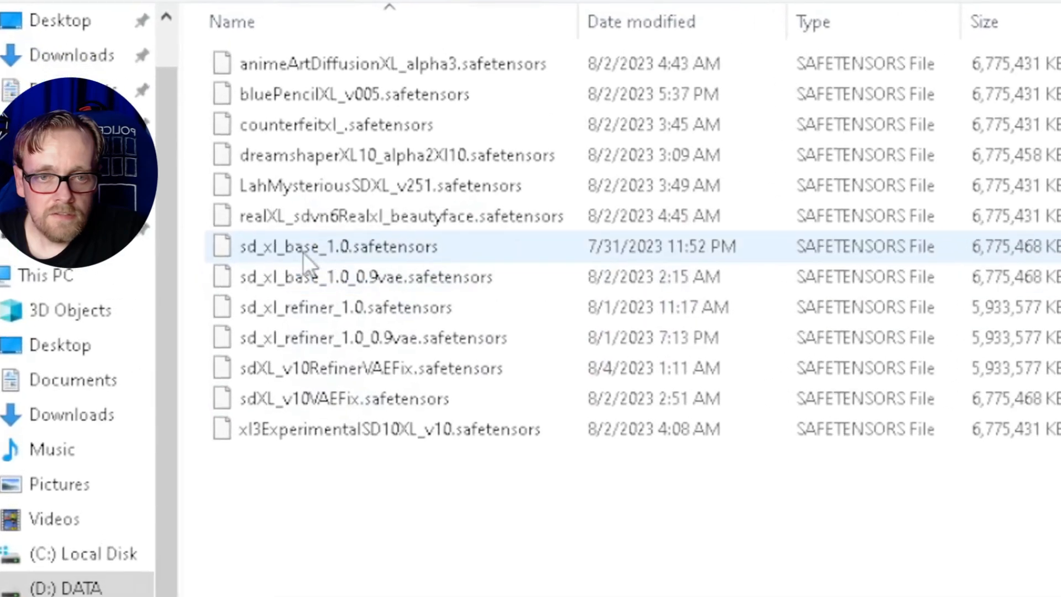
{"action": "double_click", "coordinate": [326, 253]}
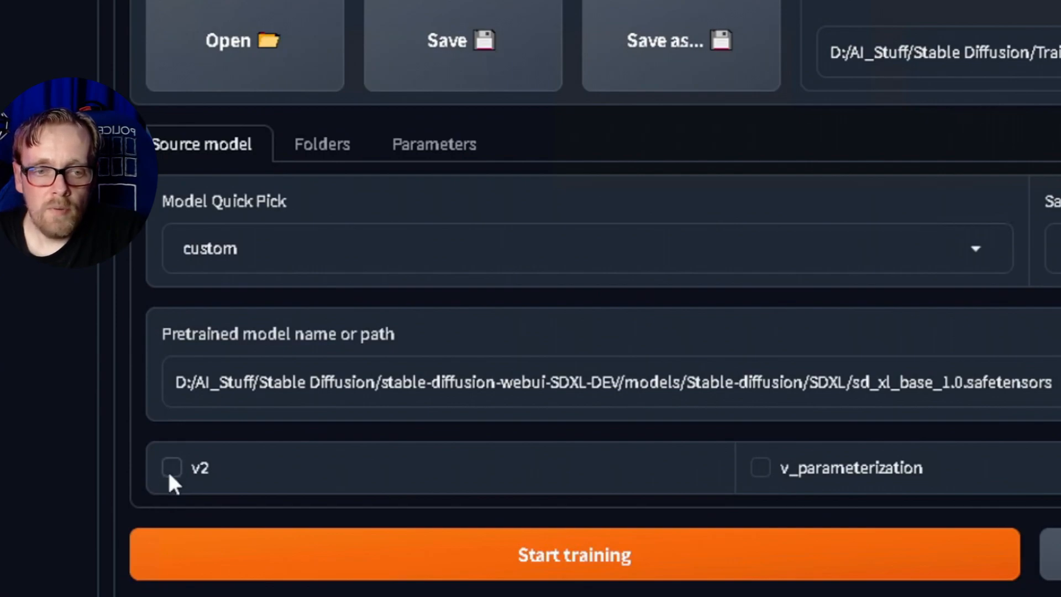
Enable v2 for the source model, and toggle v_parameterization on and back off
{"action": "left_click", "coordinate": [230, 486]}
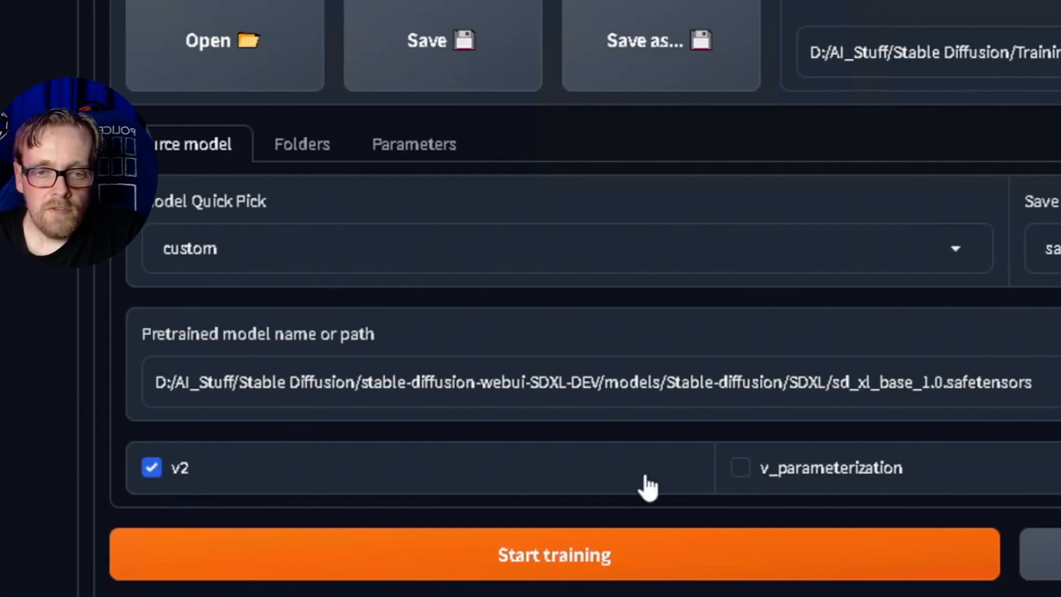
{"action": "left_click", "coordinate": [761, 468]}
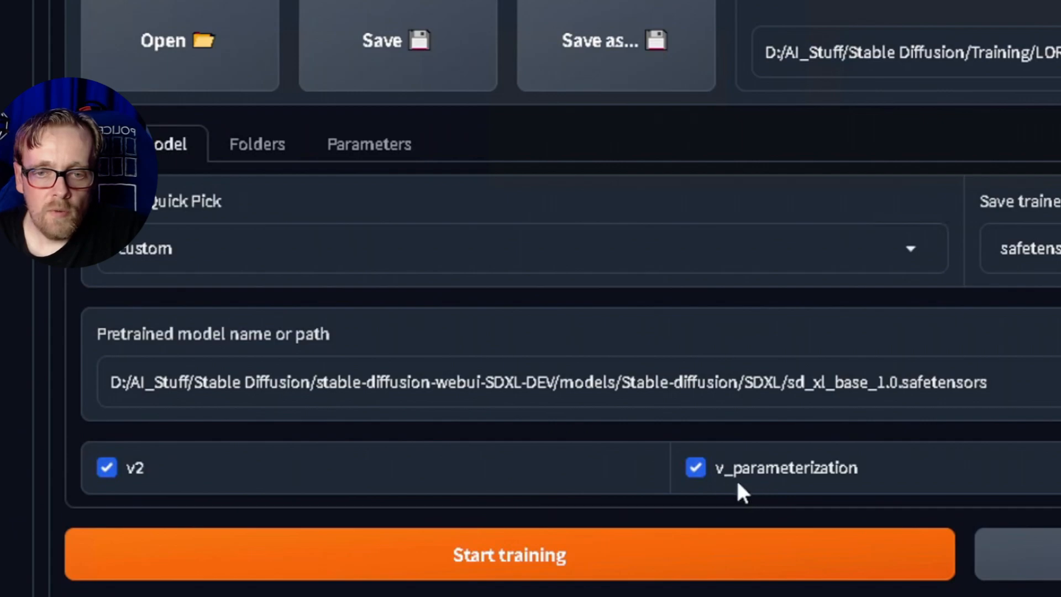
{"action": "left_click", "coordinate": [694, 468]}
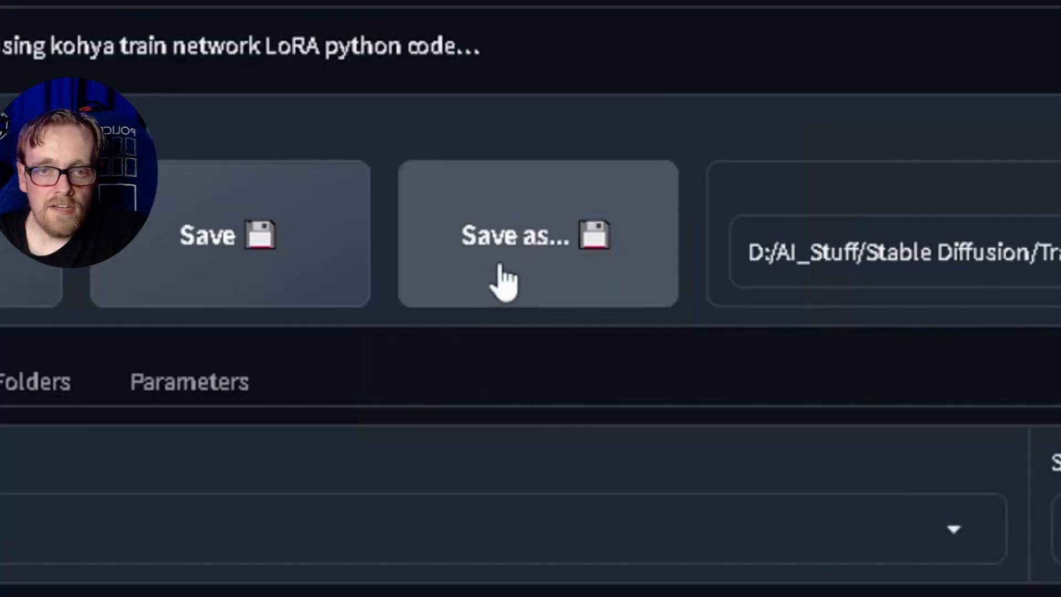
Save the configuration under a new JSON file name, replacing 768 with 1024
{"action": "left_click", "coordinate": [503, 282]}
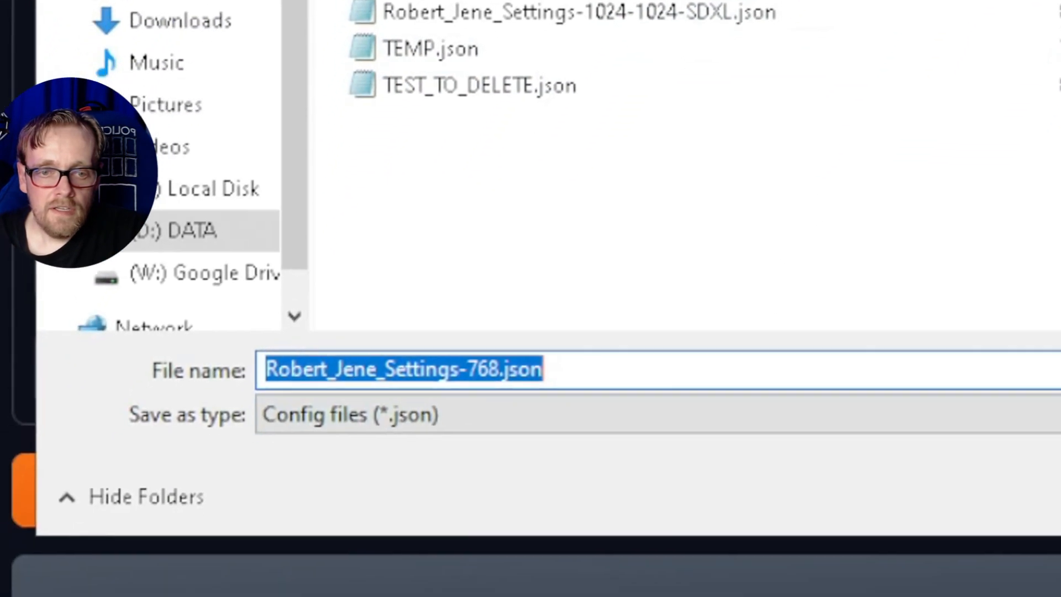
{"action": "key", "text": "ctrl+Left"}
{"action": "key", "text": "ctrl+Left"}
{"action": "key", "text": "shift+End"}
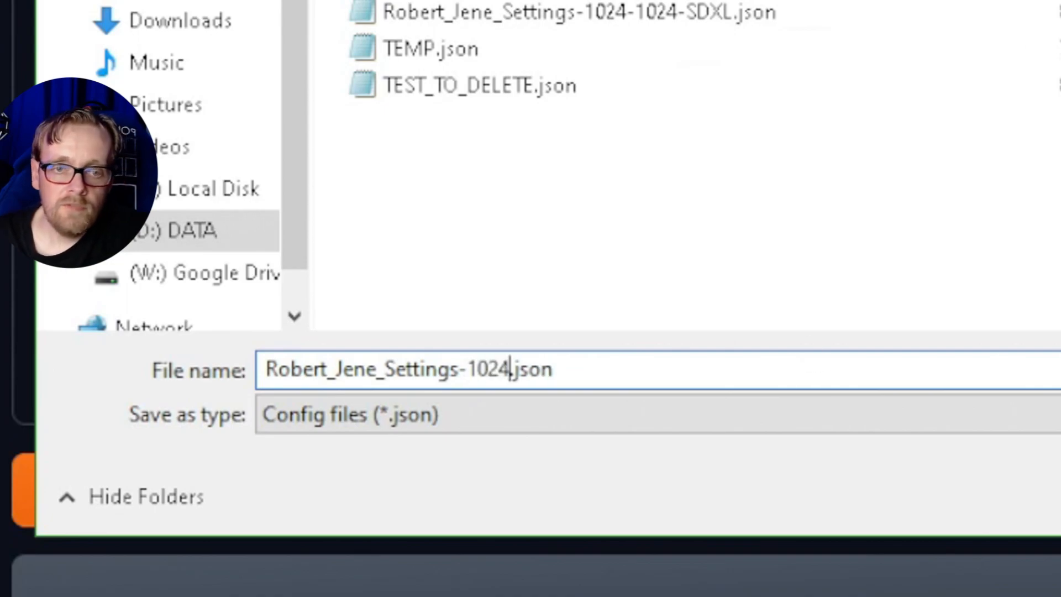
{"action": "key", "text": "Return"}
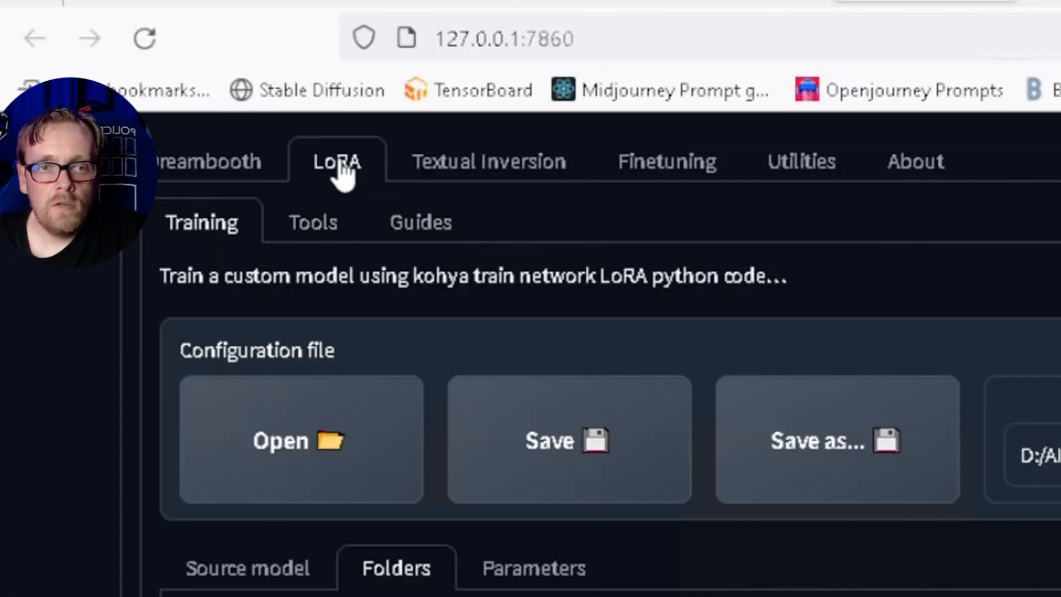
In the deprecated LoRA folder-preparation tool, set Training images to D:\AI_Stuff\Stable Diffusion\Training\celebrities\Rebecca Ferguson\birme-1024x1024
{"action": "left_click", "coordinate": [306, 229]}
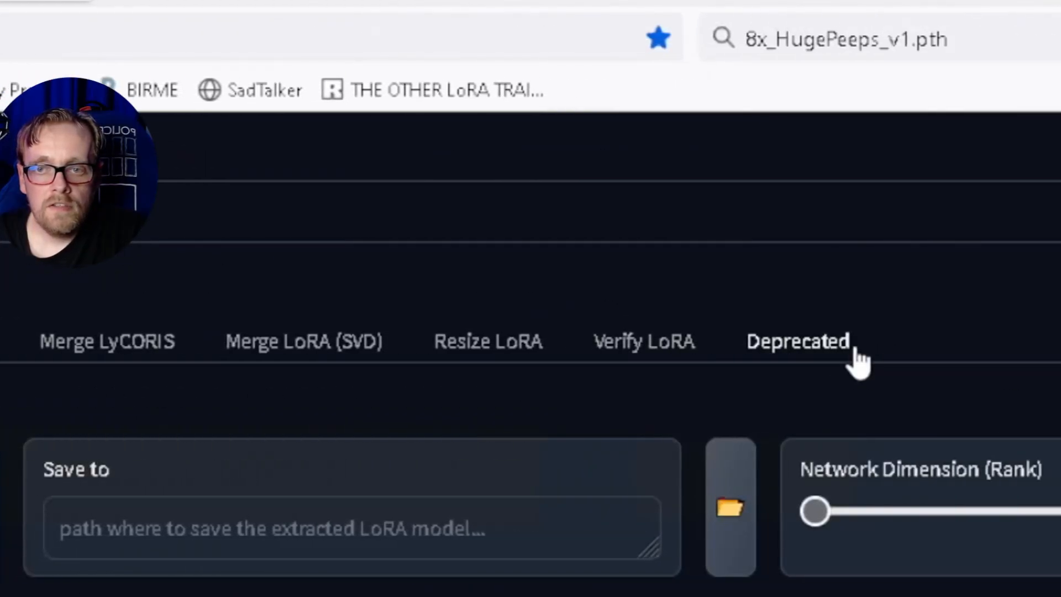
{"action": "left_click", "coordinate": [870, 356]}
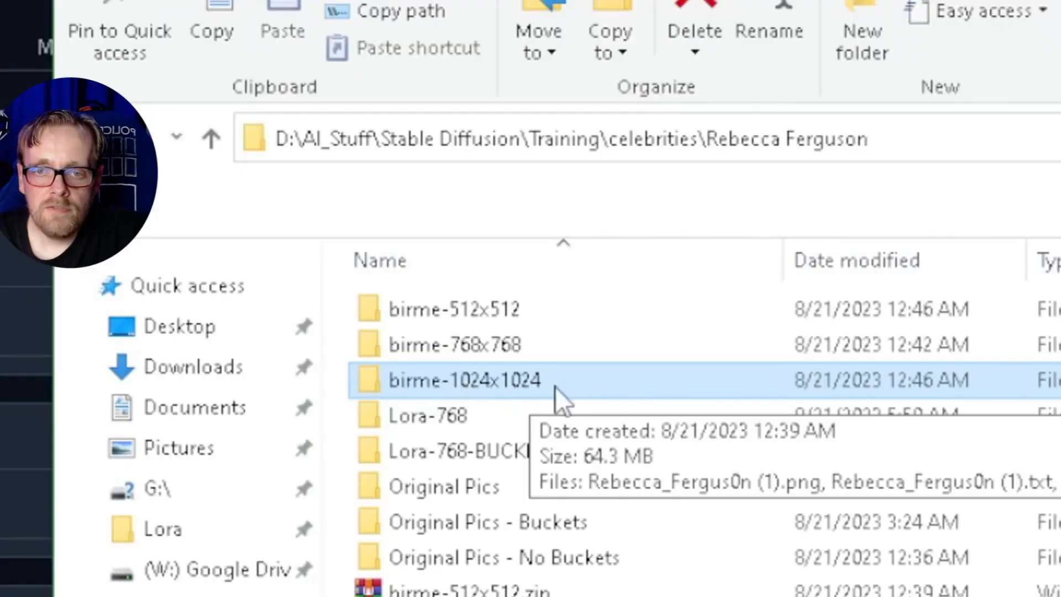
{"action": "double_click", "coordinate": [500, 387]}
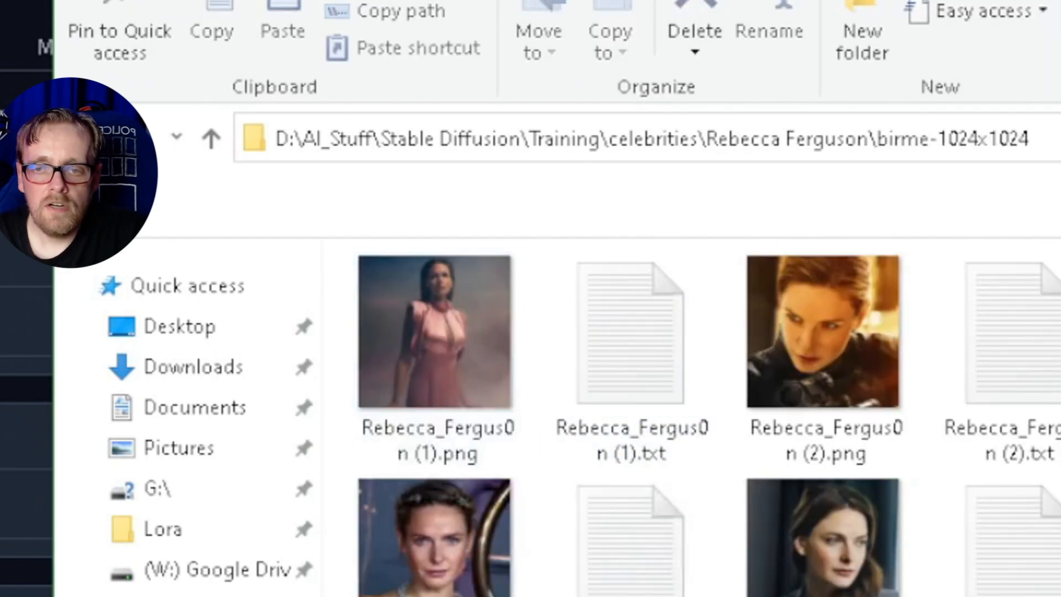
{"action": "key", "text": "alt+d"}
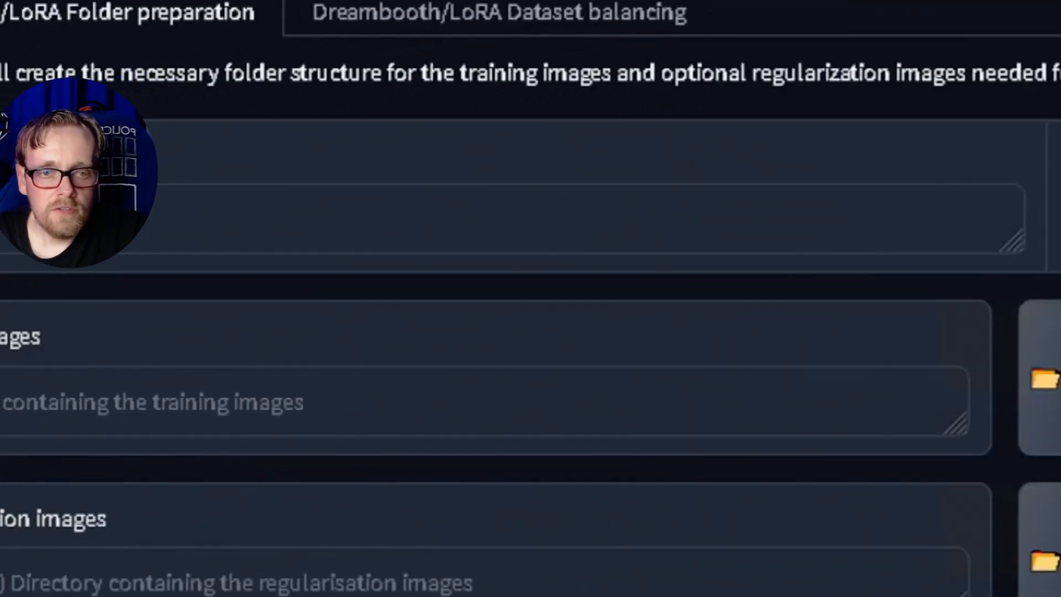
{"action": "type", "text": "D:\\AI_Stuff\\Stable Diffusion\\Training\\celebrities\\Rebecca Ferguson\\birme-1024x1024"}
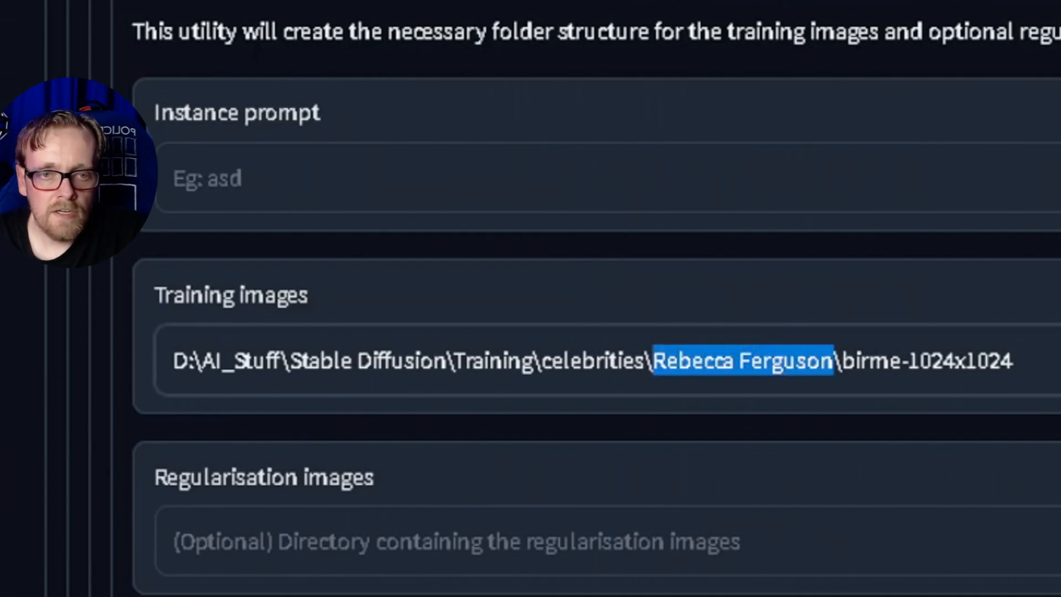
Set the instance prompt to Rebecca_Ferguson, spelled with a letter o rather than a zero
{"action": "left_click", "coordinate": [355, 178]}
{"action": "type", "text": "Rebecca Ferguson"}
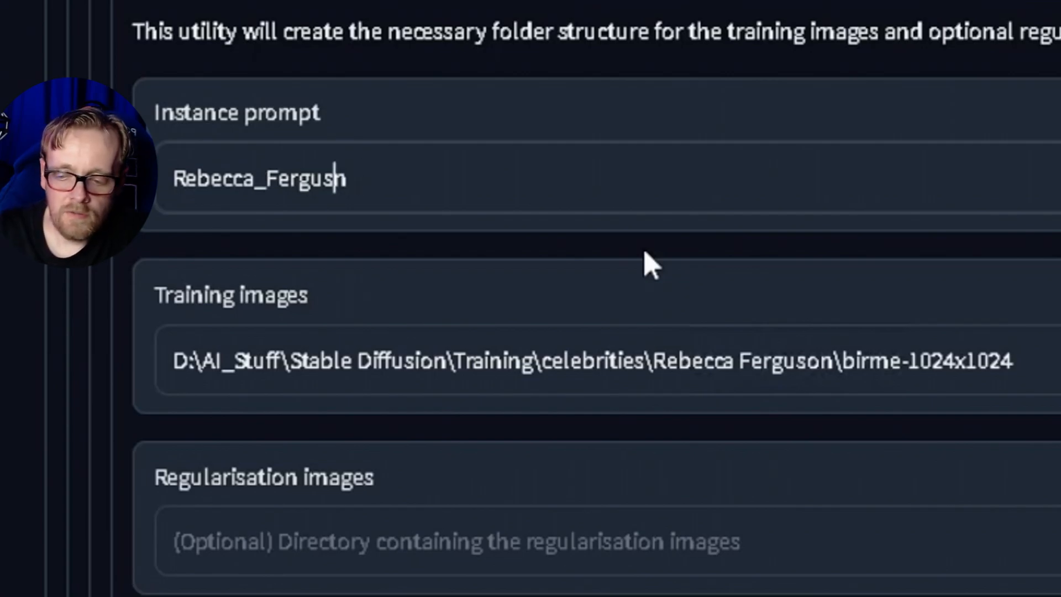
{"action": "type", "text": "0"}
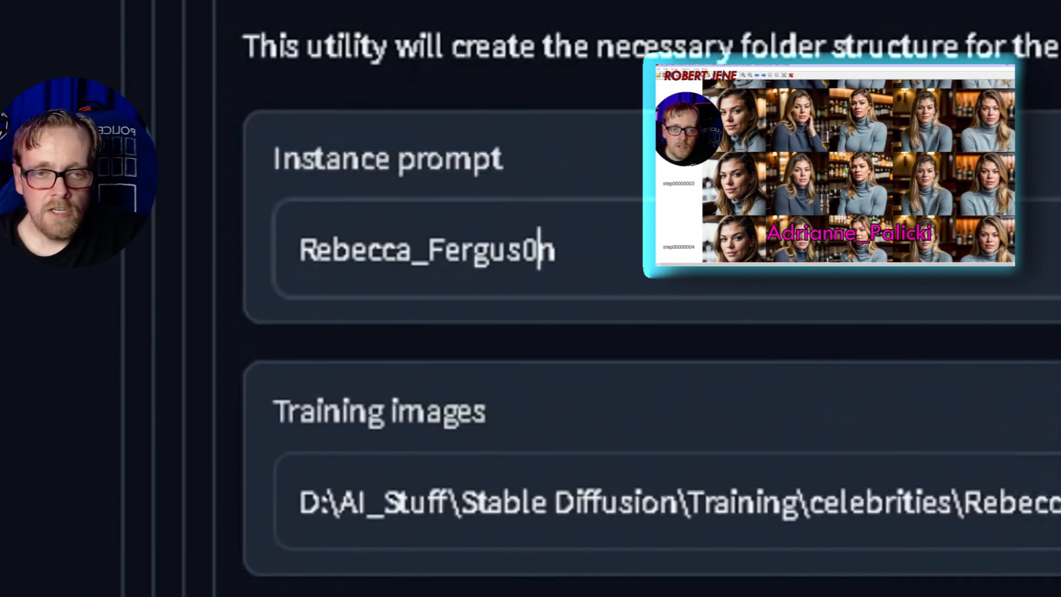
{"action": "key", "text": "BackSpace"}
{"action": "type", "text": "o"}
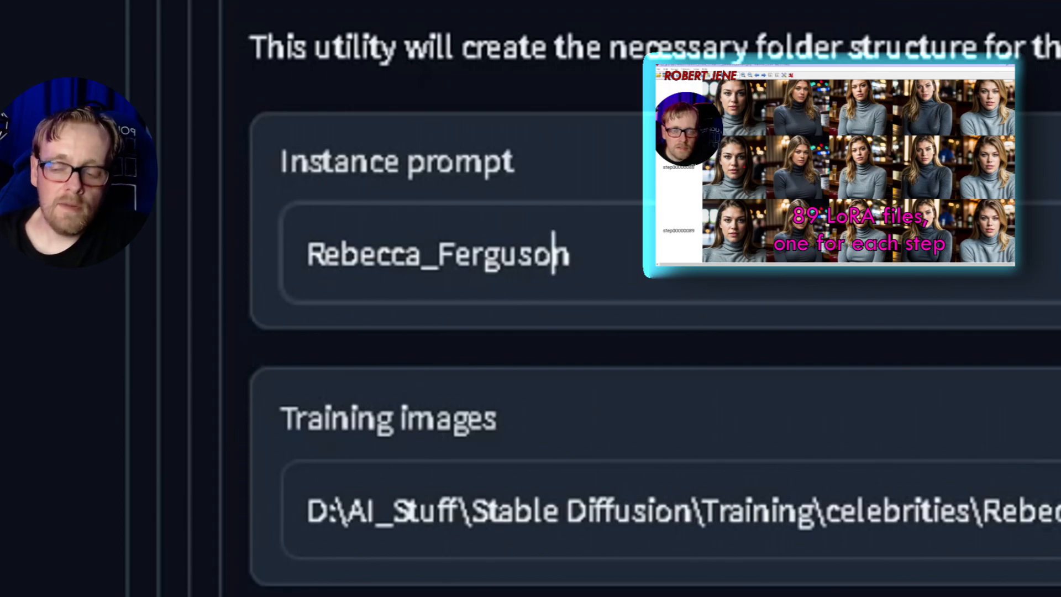
{"action": "type", "text": "o"}
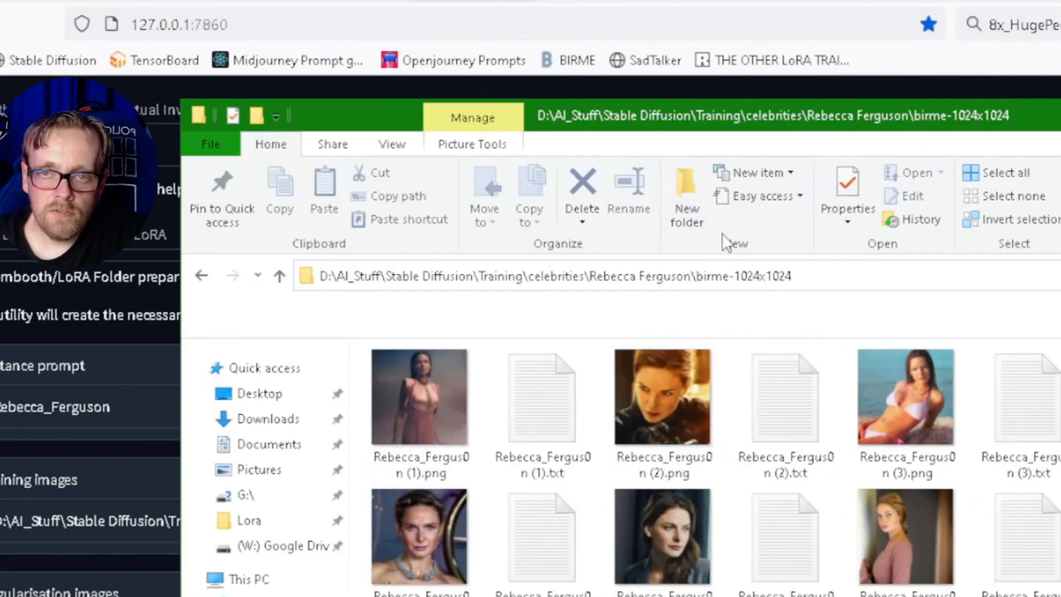
Switch to File Explorer, list the birme-1024x1024 files in Details view sorted by type, and select the PNG images to count them
{"action": "left_click", "coordinate": [392, 145]}
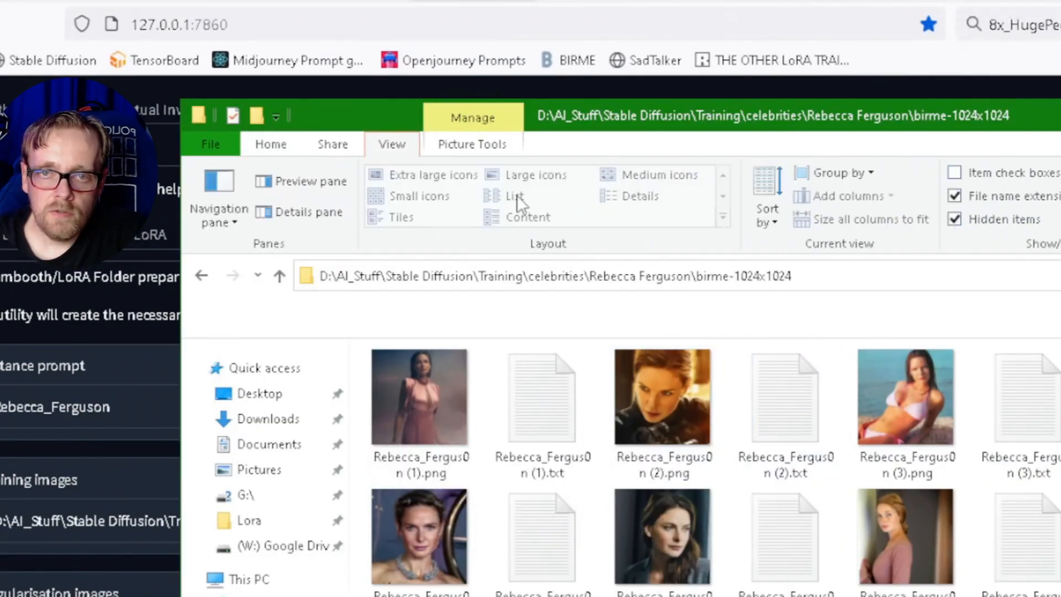
{"action": "left_click", "coordinate": [631, 198]}
{"action": "left_click", "coordinate": [681, 133]}
{"action": "left_click", "coordinate": [356, 171]}
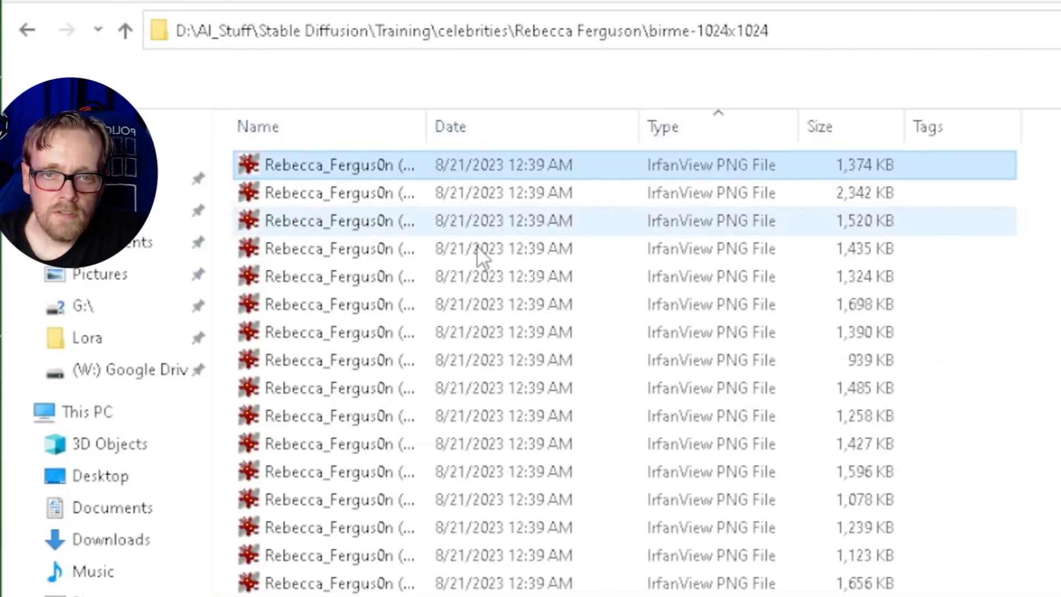
{"action": "scroll", "coordinate": [448, 265], "scroll_direction": "down", "scroll_amount": 5}
{"action": "left_click", "coordinate": [372, 396], "text": "shift"}
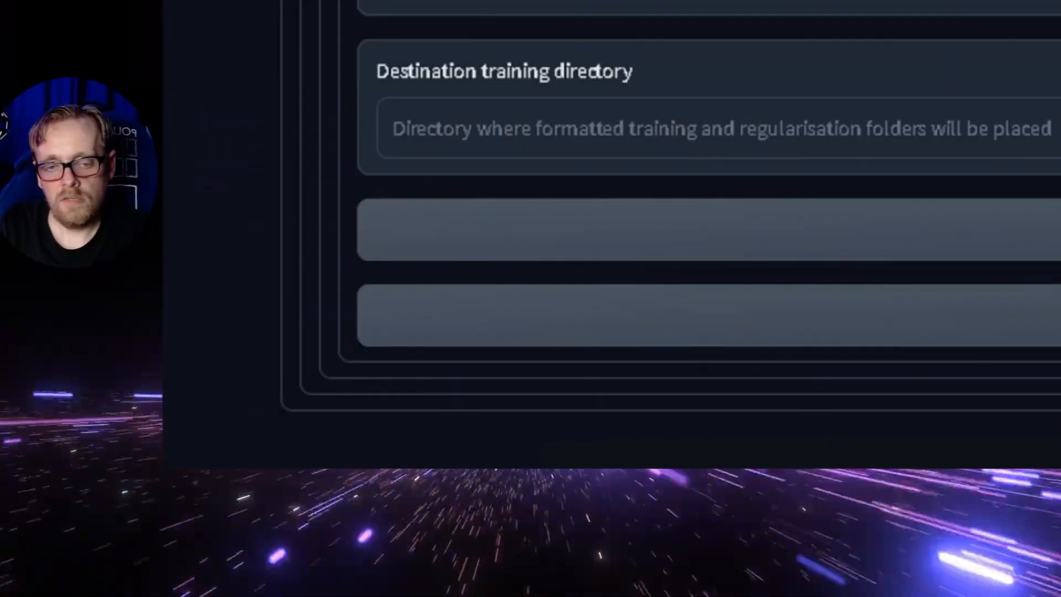
Launch Calculator, divide the target step count by 44 images, and multiply 36 repeats by 44
{"action": "key", "text": "super+r"}
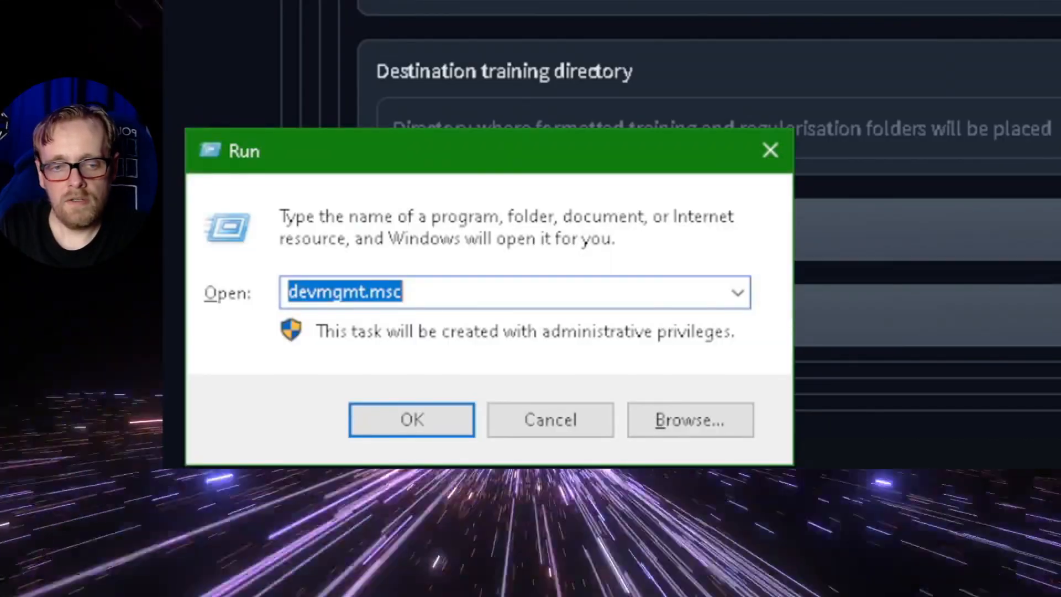
{"action": "type", "text": "cmd"}
{"action": "key", "text": "Return"}
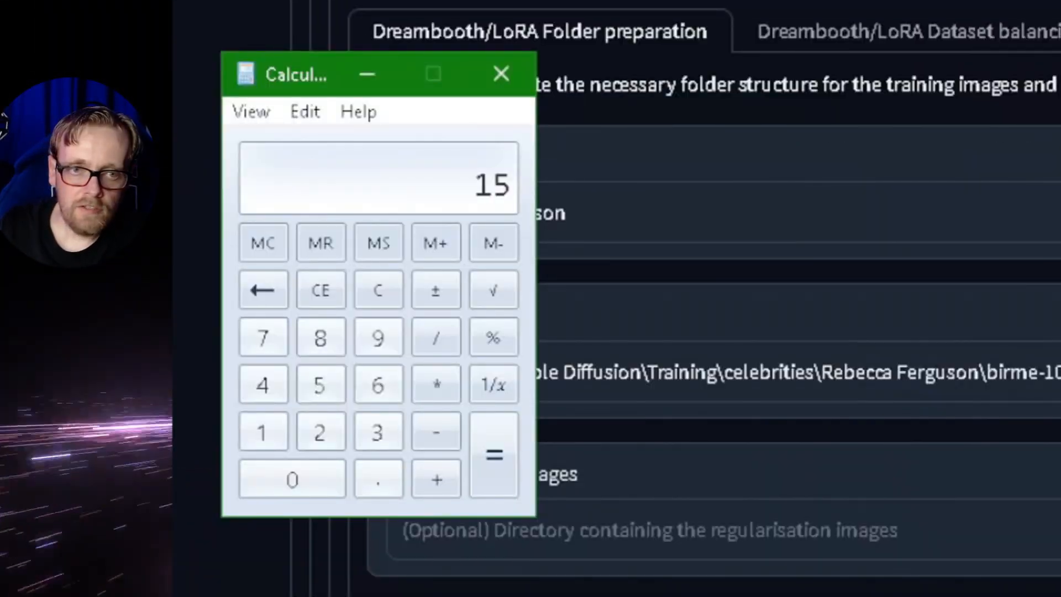
{"action": "type", "text": "/44"}
{"action": "key", "text": "Return"}
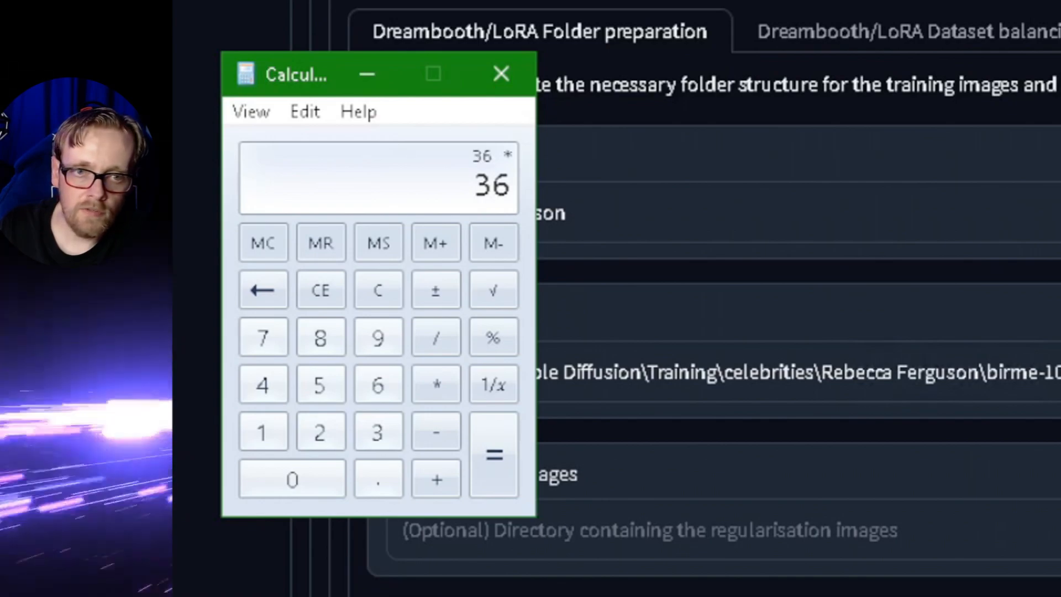
{"action": "type", "text": "44"}
{"action": "key", "text": "Return"}
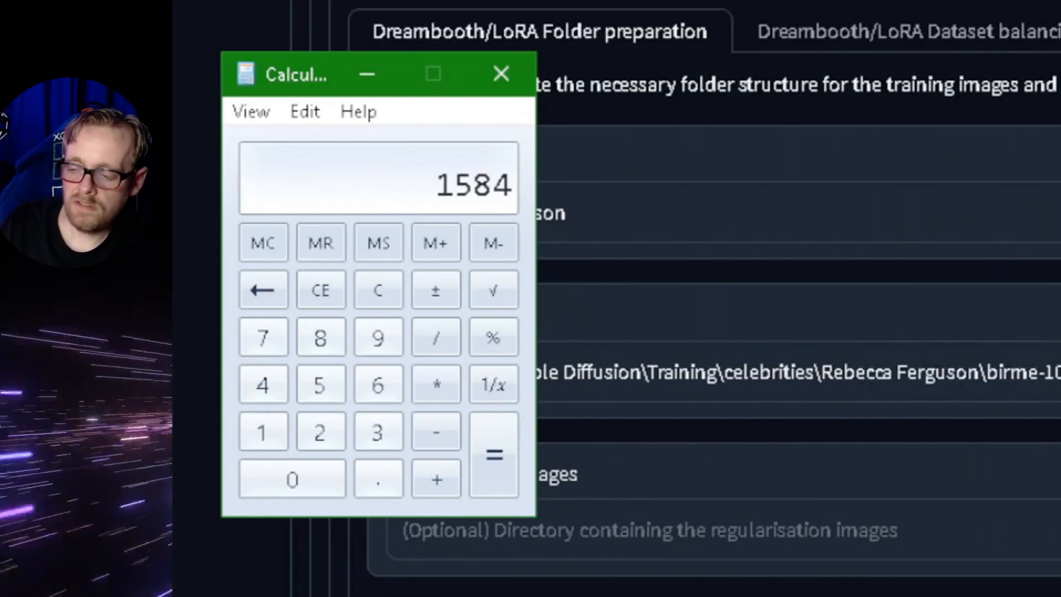
Calculate 40 × 44 and 38 × 44, close Calculator, and return to the folder-preparation form
{"action": "key", "text": "Escape"}
{"action": "type", "text": "40*"}
{"action": "type", "text": "44"}
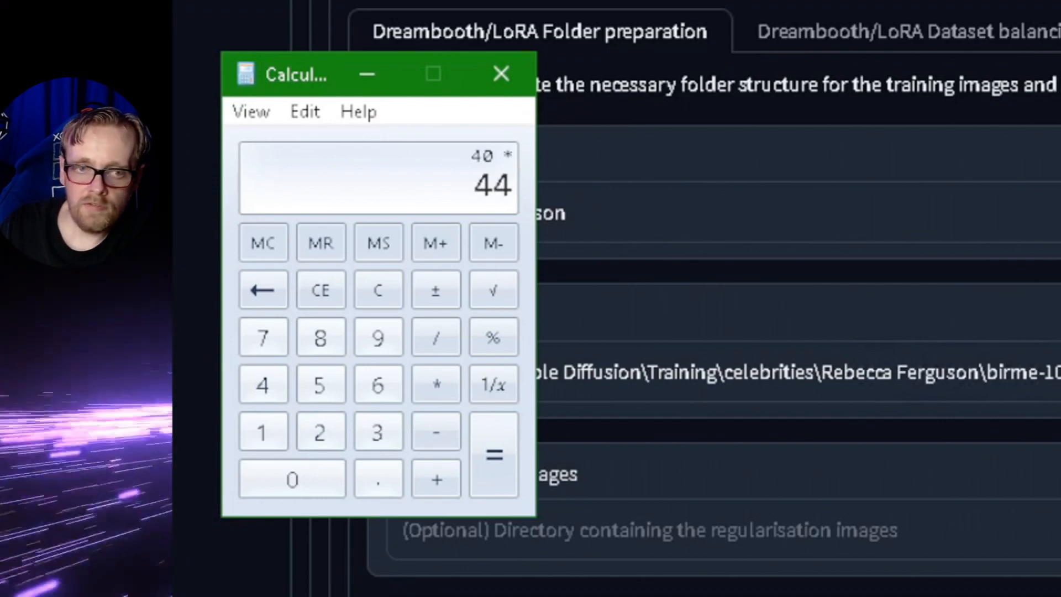
{"action": "key", "text": "Return"}
{"action": "key", "text": "Escape"}
{"action": "type", "text": "38*44"}
{"action": "key", "text": "Return"}
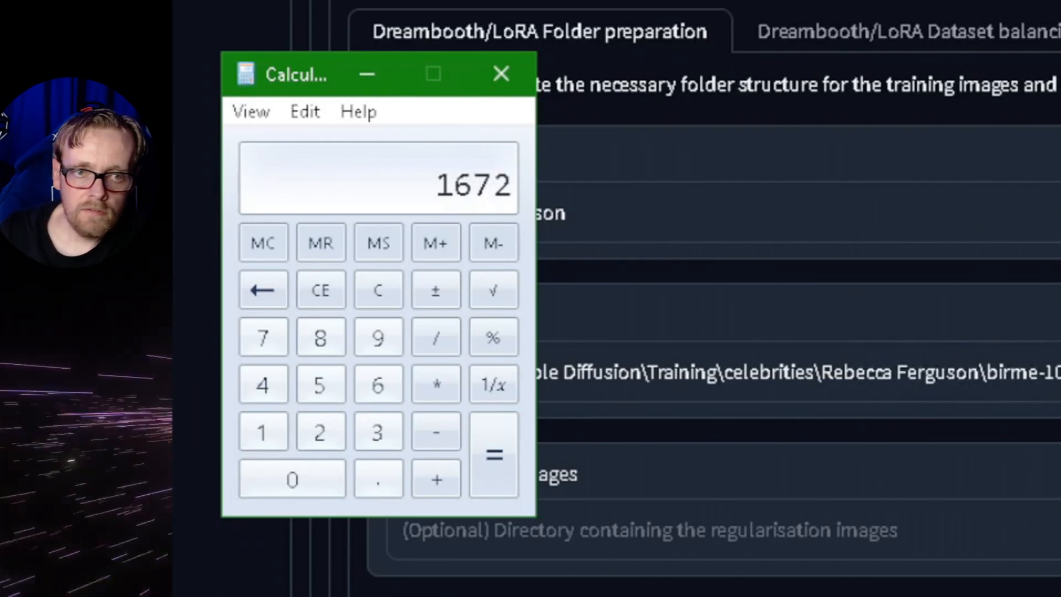
{"action": "left_click", "coordinate": [501, 73]}
{"action": "double_click", "coordinate": [552, 372]}
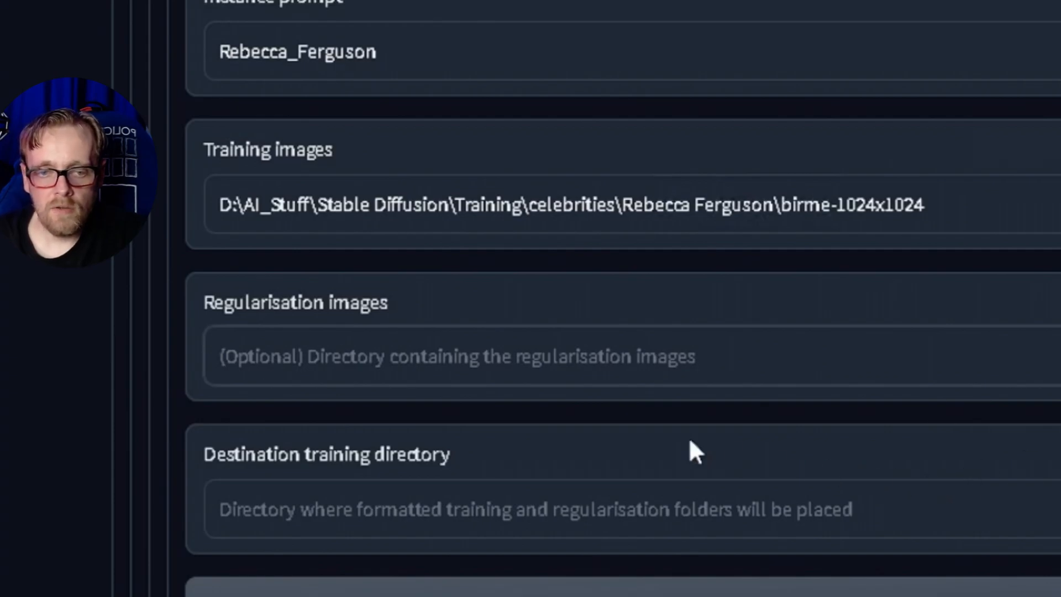
Switch to File Explorer, create a folder named LoRA-1024-SDXL in the Rebecca Ferguson directory, and open it
{"action": "scroll", "coordinate": [646, 387], "scroll_direction": "down", "scroll_amount": 3}
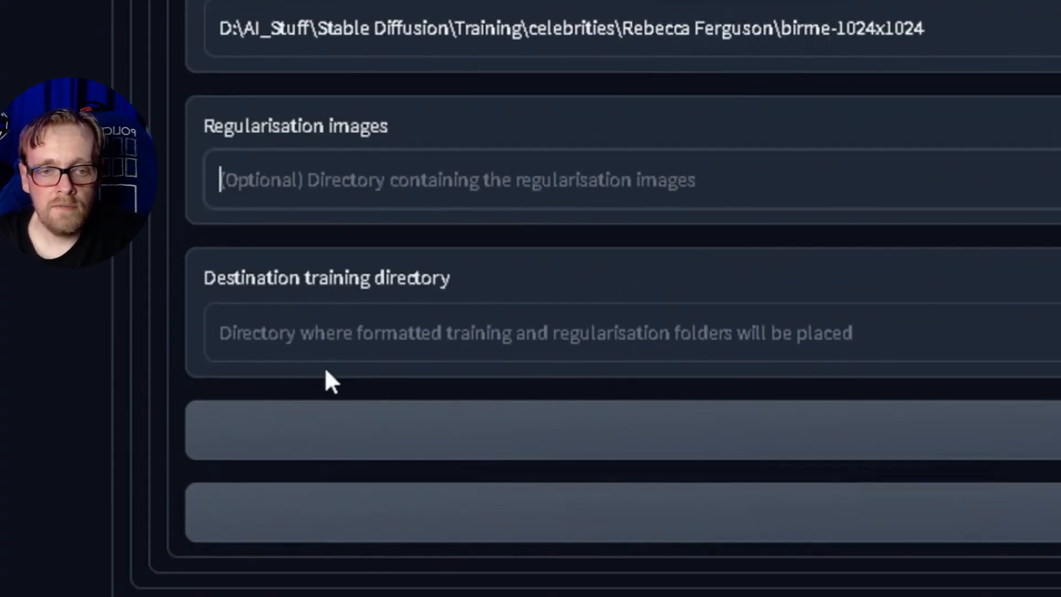
{"action": "left_click", "coordinate": [326, 344]}
{"action": "key", "text": "alt+Tab"}
{"action": "left_click", "coordinate": [829, 259]}
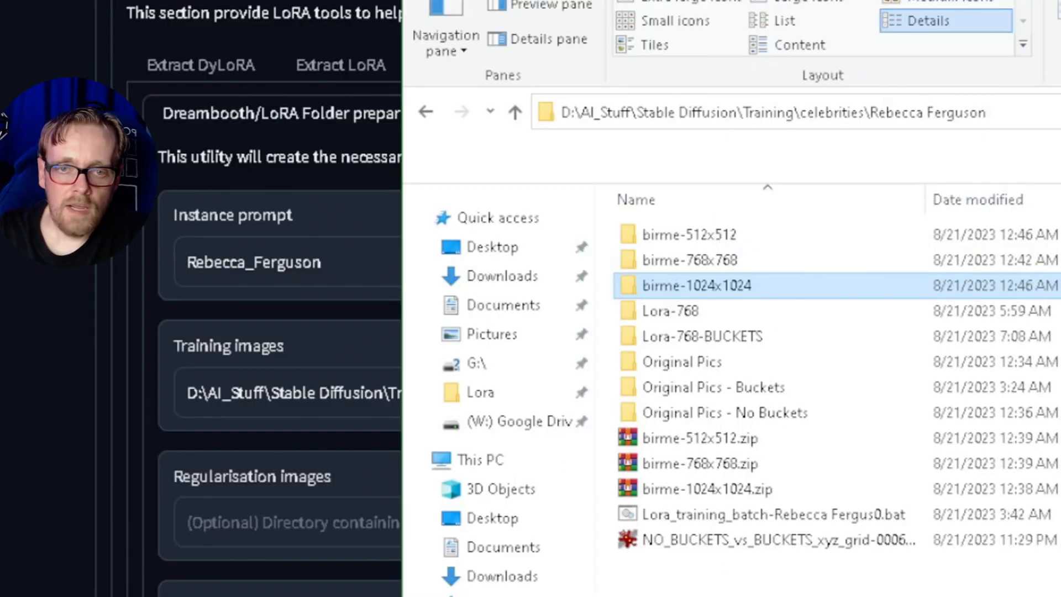
{"action": "key", "text": "ctrl+shift+n"}
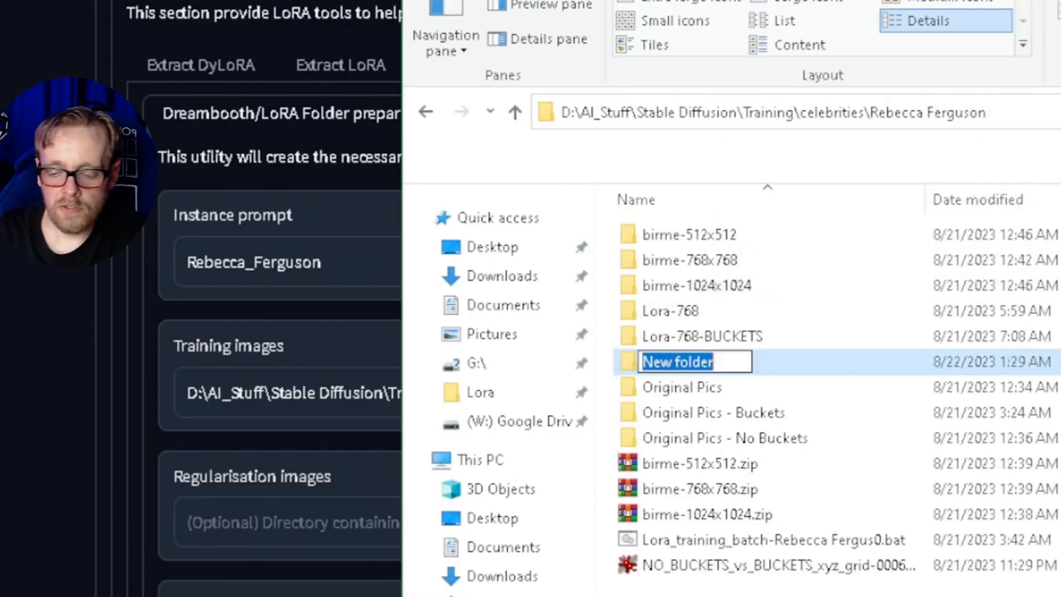
{"action": "type", "text": "LoRA-1024-SDXL"}
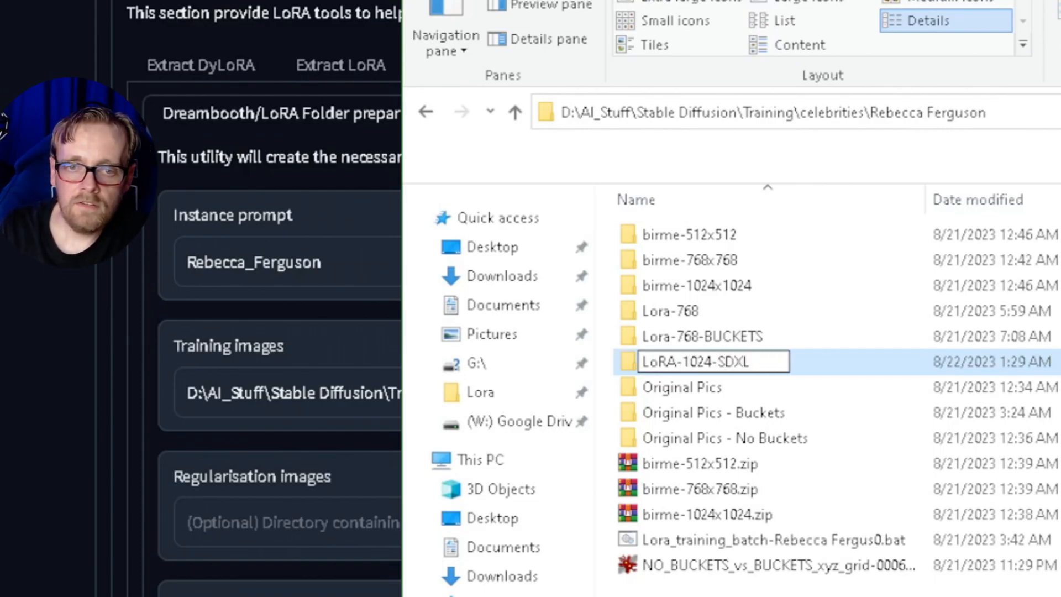
{"action": "key", "text": "Return"}
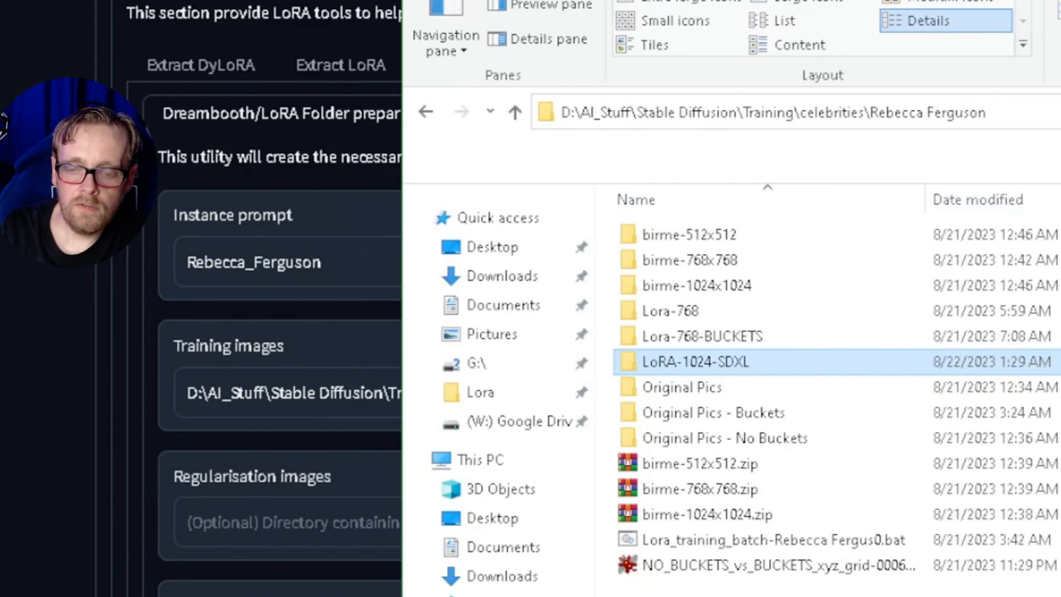
{"action": "key", "text": "Return"}
Set the destination training directory to the LoRA-1024-SDXL folder's path, prepare the training data, and inspect the generated folders
{"action": "left_click", "coordinate": [828, 112]}
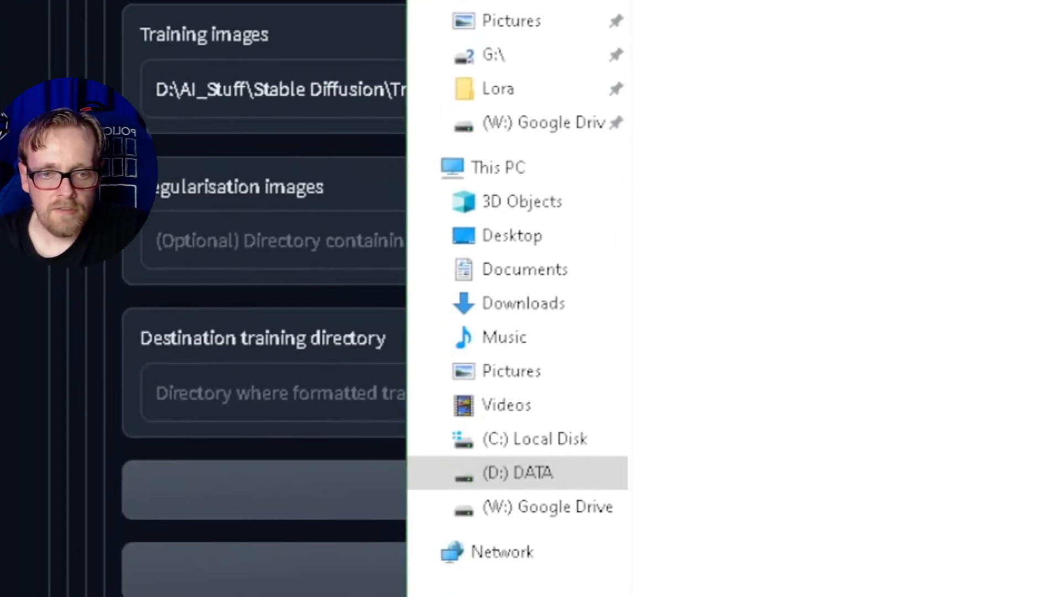
{"action": "type", "text": "D:\\AI_Stuff\\Stable Diffusion\\Training\\celebrities\\Rebecca Ferguson\\LoRA-1024-SDXL"}
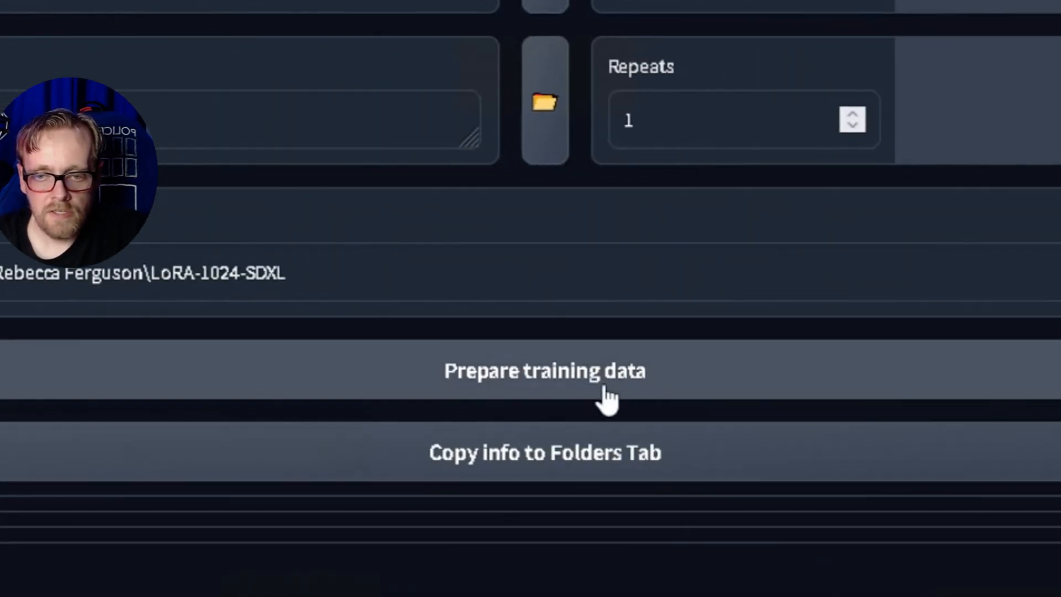
{"action": "left_click", "coordinate": [605, 388]}
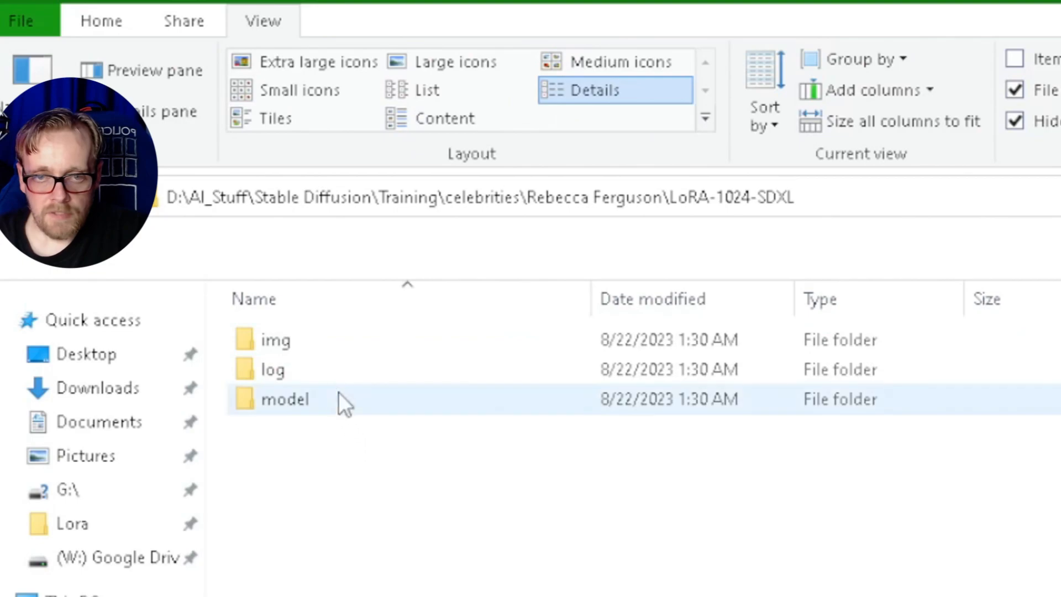
{"action": "double_click", "coordinate": [310, 354]}
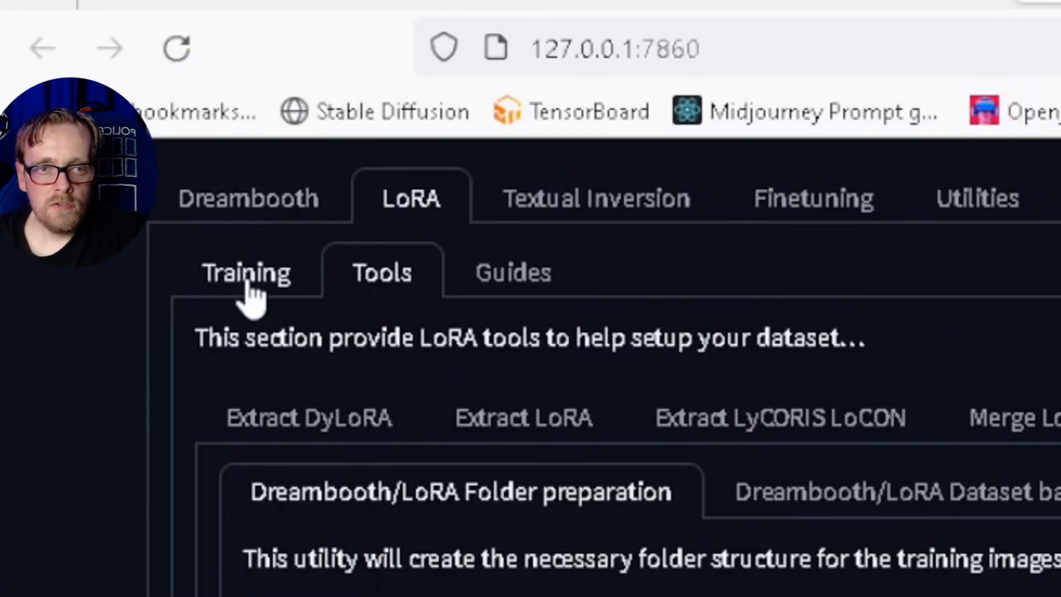
Return to the LoRA training folder settings, copy the image folder path, and open that img folder in File Explorer
{"action": "left_click", "coordinate": [246, 284]}
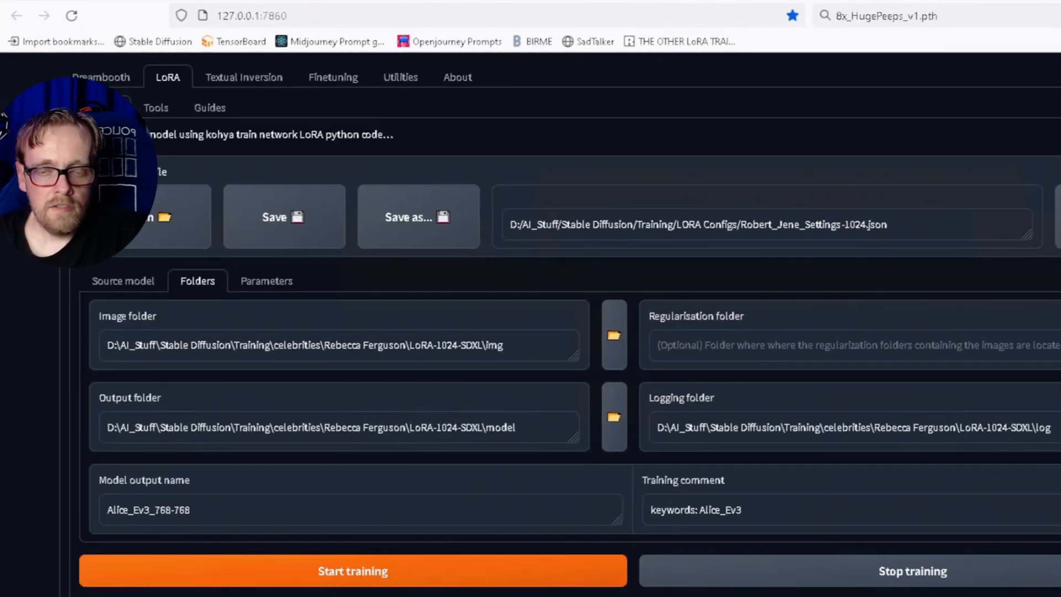
{"action": "left_click_drag", "start_coordinate": [504, 346], "coordinate": [107, 346]}
{"action": "key", "text": "ctrl+c"}
{"action": "key", "text": "alt+Tab"}
{"action": "key", "text": "alt+d"}
{"action": "key", "text": "ctrl+v"}
{"action": "key", "text": "Return"}
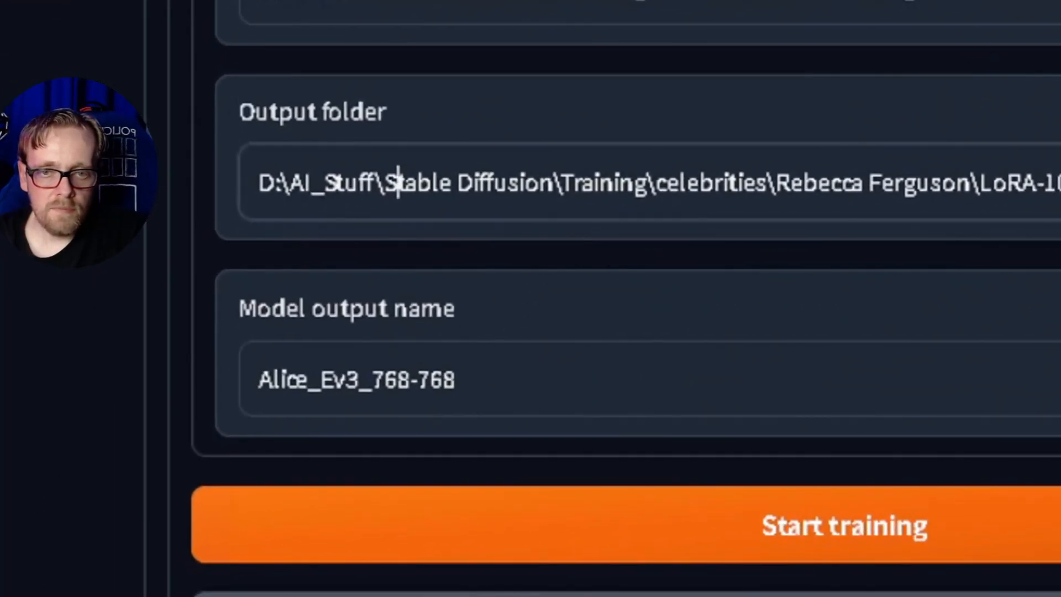
Set the model output name to Rebecca_Fergus0n, spelled with a zero, and use the same keyword in the training comment
{"action": "triple_click", "coordinate": [359, 380]}
{"action": "type", "text": "Rebecca Ferguson"}
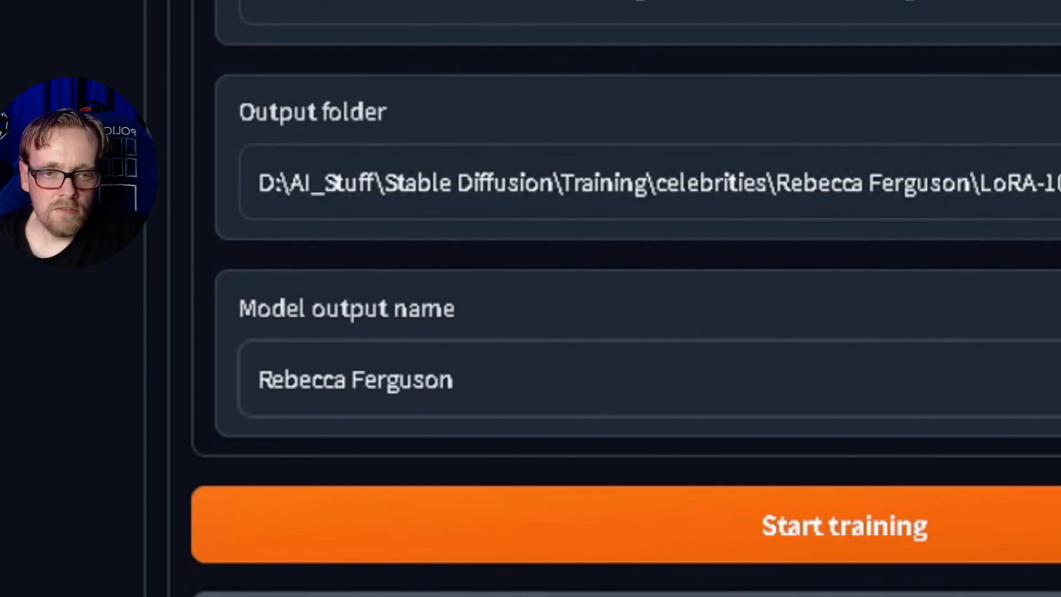
{"action": "left_click", "coordinate": [360, 380]}
{"action": "key", "text": "BackSpace"}
{"action": "type", "text": "_"}
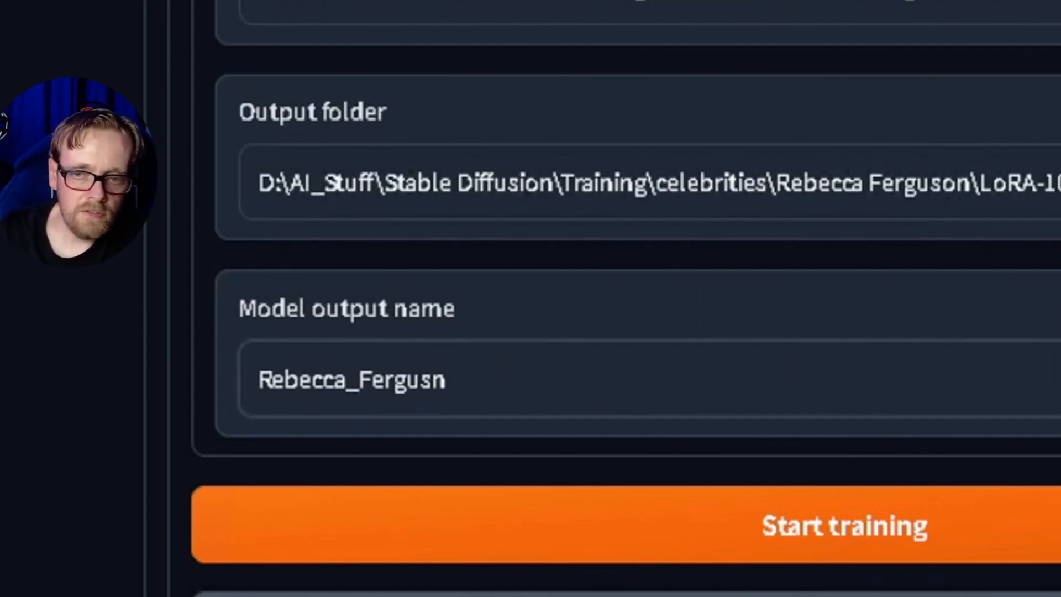
{"action": "key", "text": "ctrl+a"}
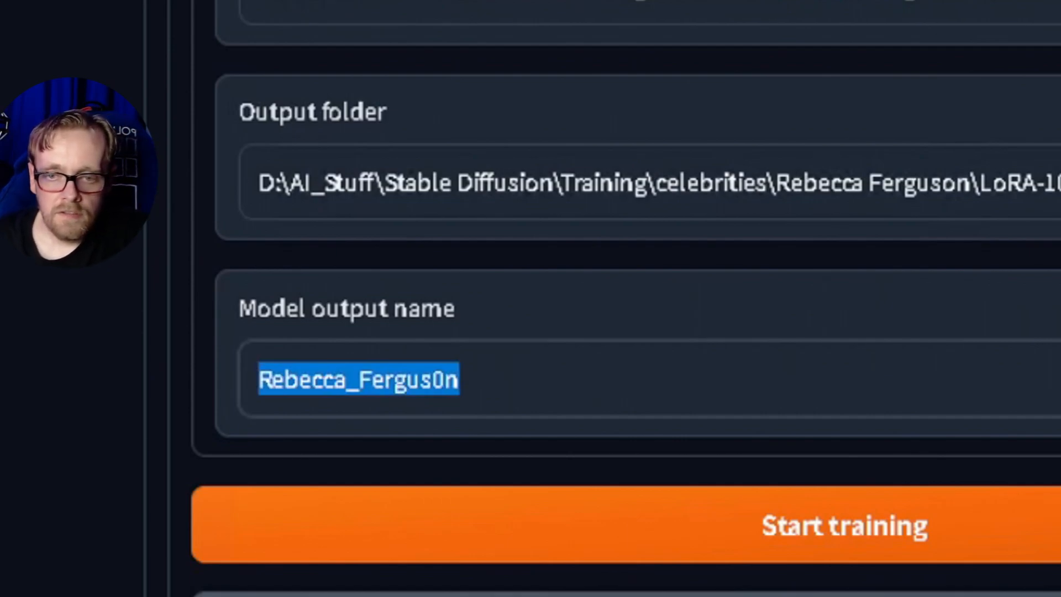
{"action": "key", "text": "ctrl+c"}
{"action": "double_click", "coordinate": [997, 376]}
{"action": "key", "text": "ctrl+v"}
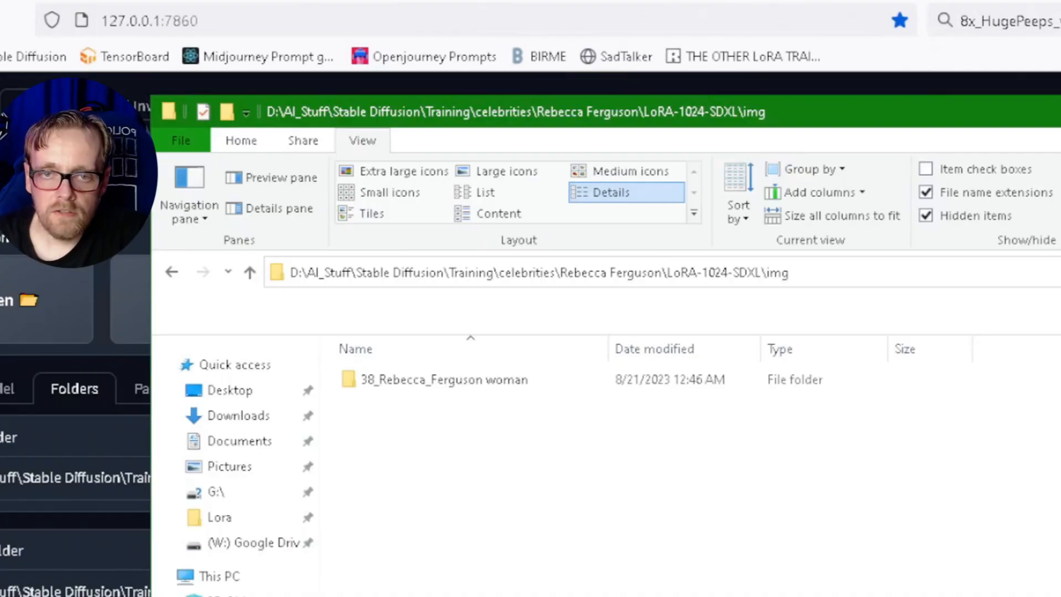
Check the 1_woman images under SDXL upscaled by me with 8x_HugePeeps_v1 and set the regularisation folder to their parent, woman-training-folder
{"action": "key", "text": "alt+Up"}
{"action": "key", "text": "alt+Up"}
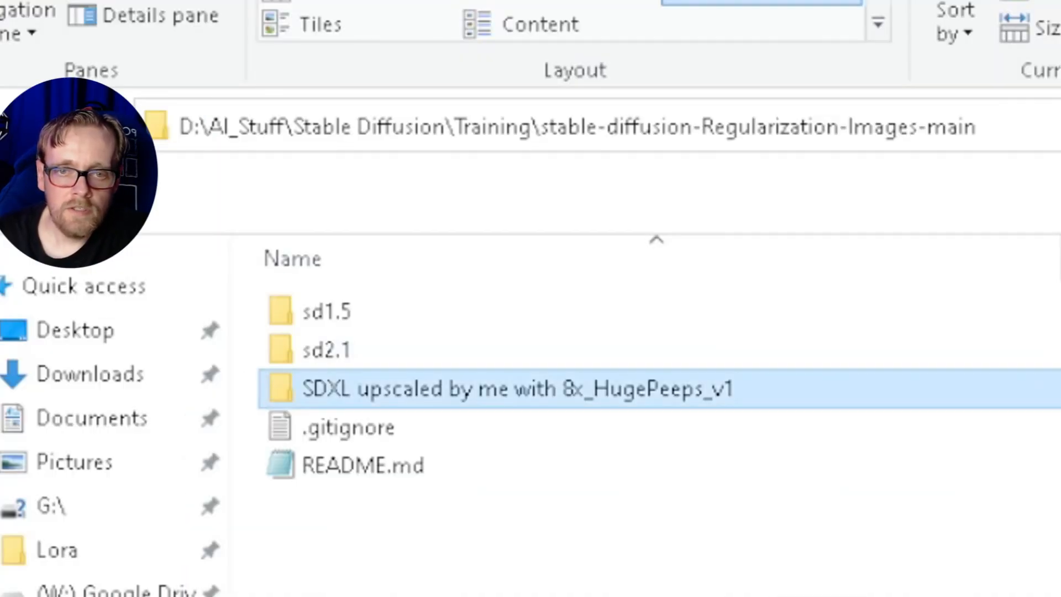
{"action": "double_click", "coordinate": [473, 386]}
{"action": "left_click", "coordinate": [413, 311]}
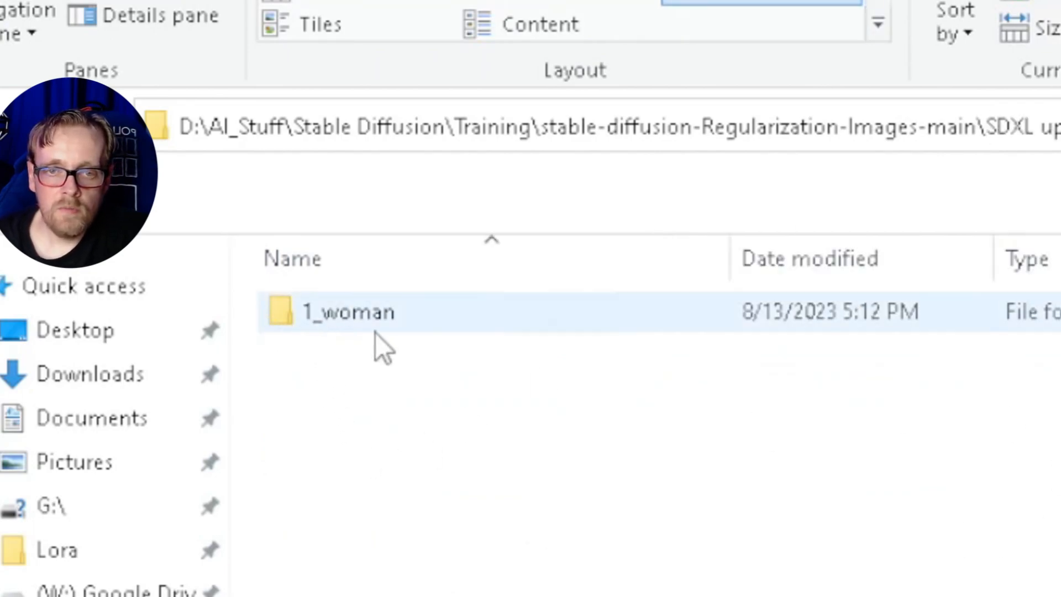
{"action": "double_click", "coordinate": [309, 317]}
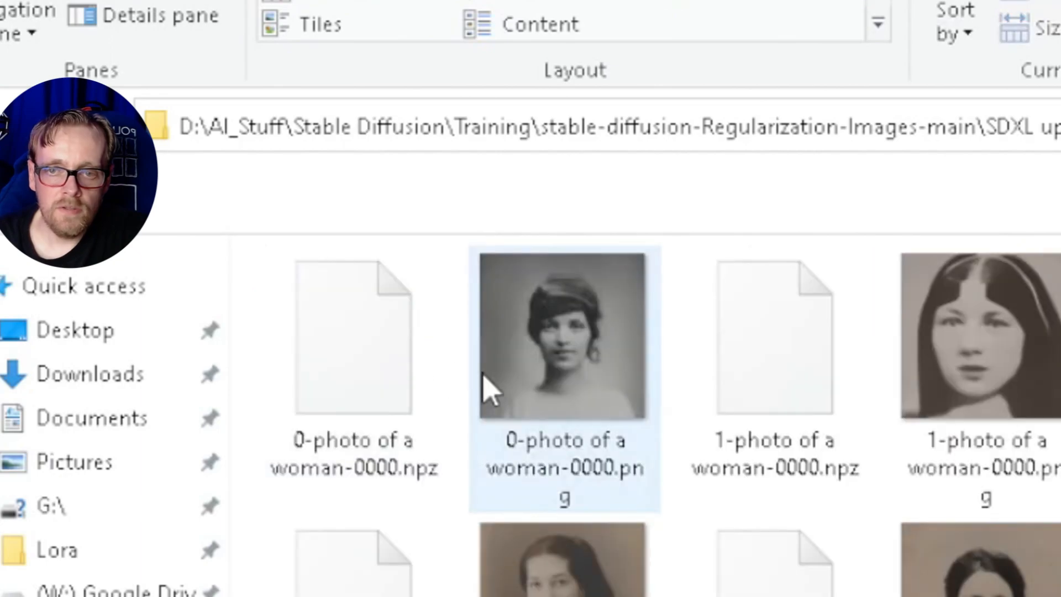
{"action": "key", "text": "alt+Left"}
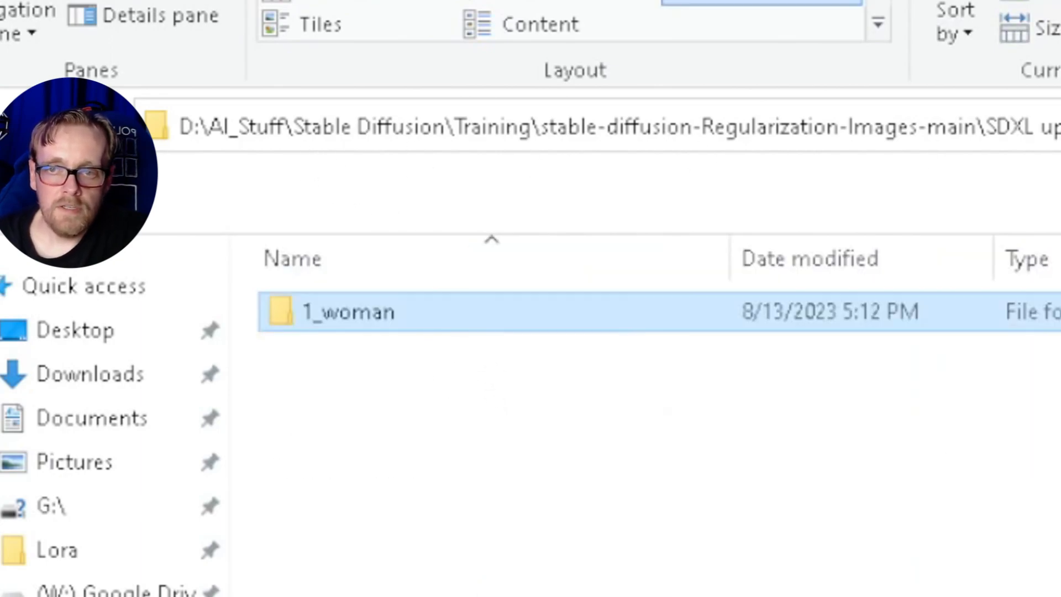
{"action": "left_click", "coordinate": [575, 127]}
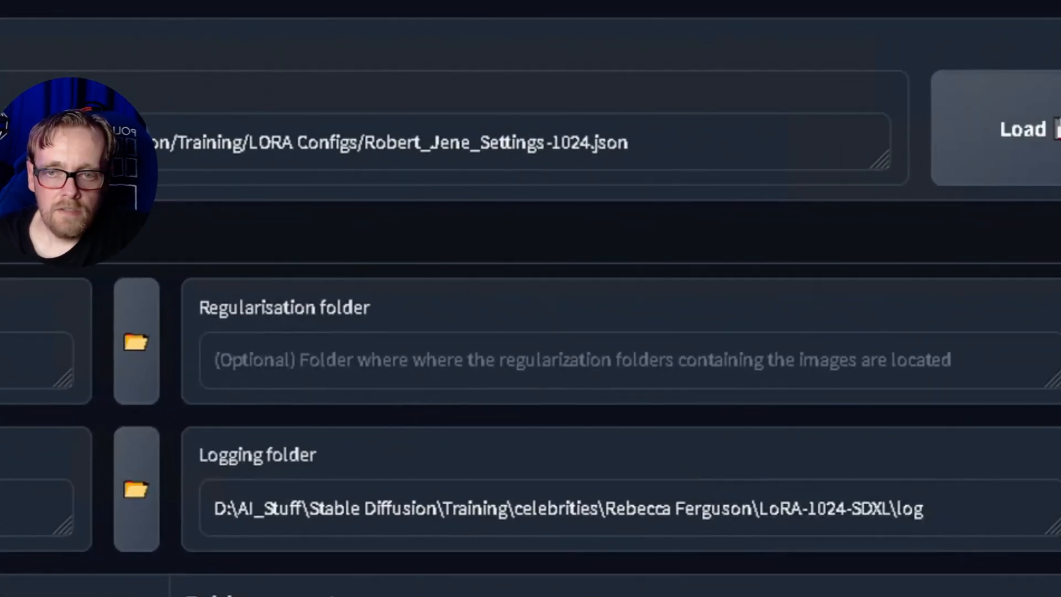
{"action": "left_click", "coordinate": [182, 370]}
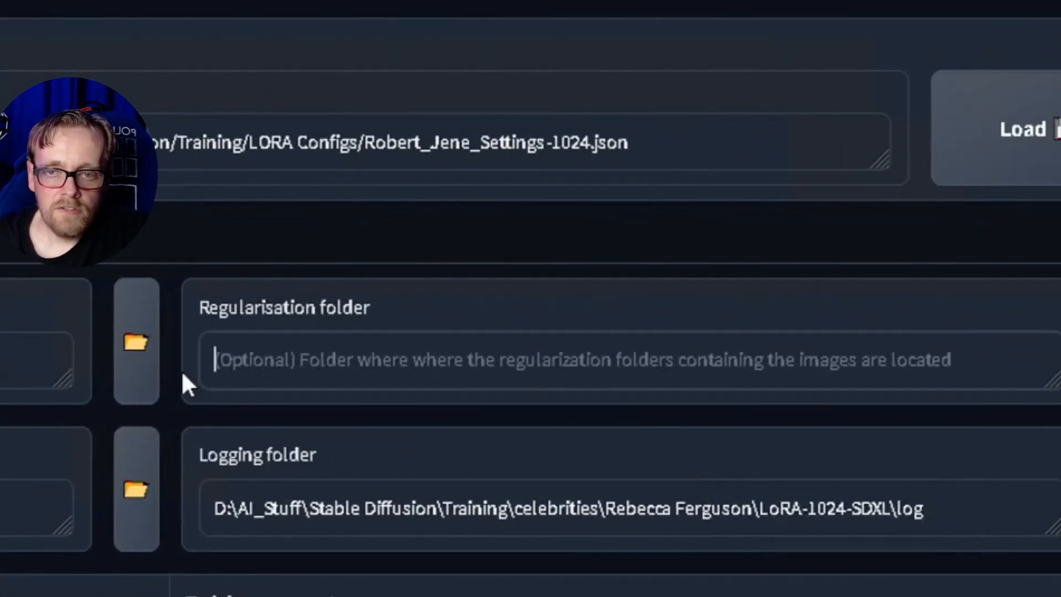
{"action": "key", "text": "ctrl+v"}
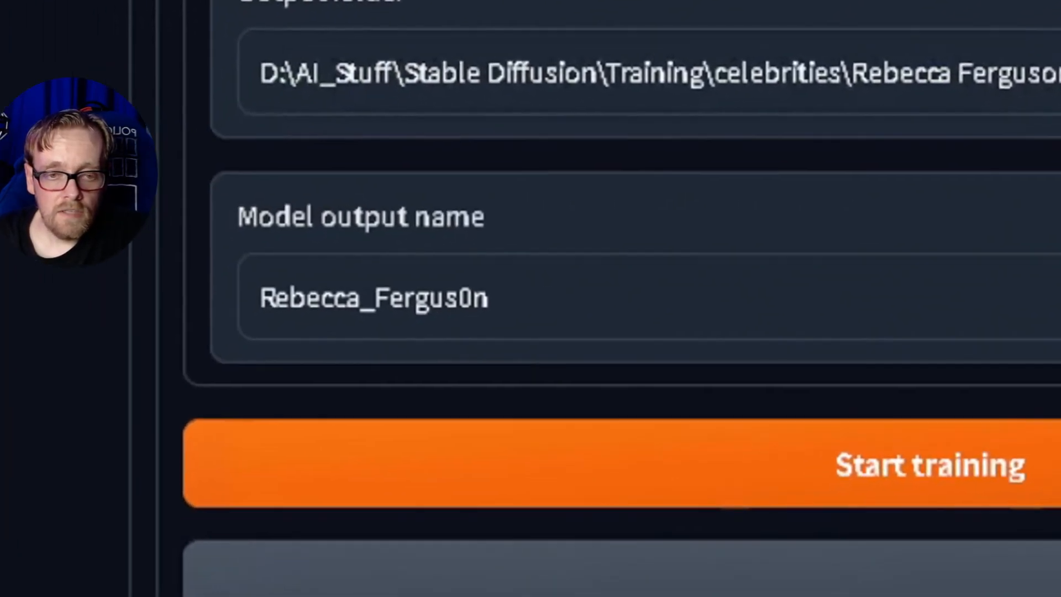
Extend the model output name to Rebecca_Fergus0n_1024-SDXL
{"action": "left_click_drag", "start_coordinate": [534, 284], "coordinate": [298, 284]}
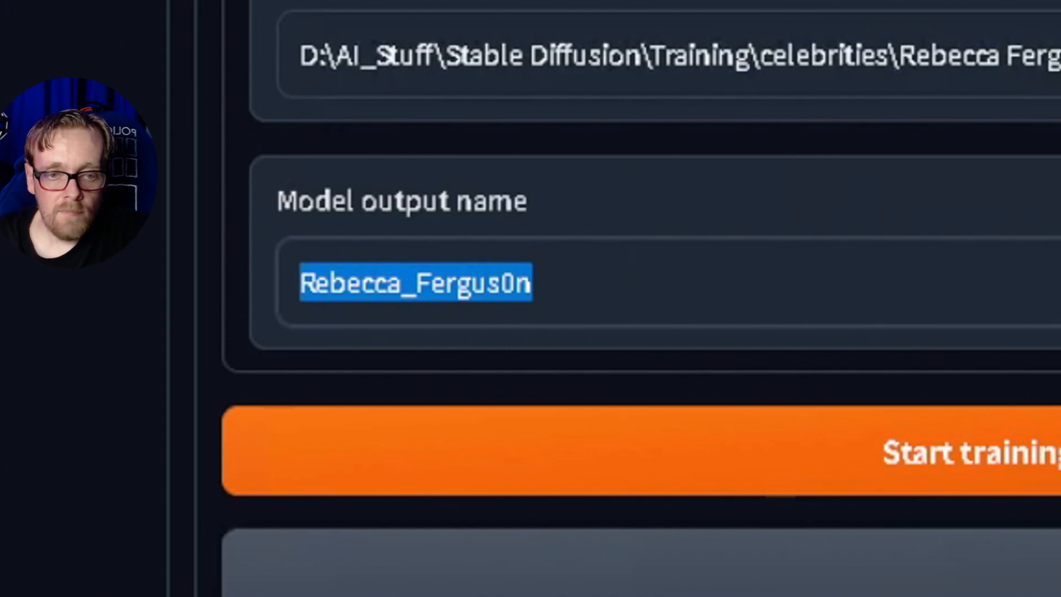
{"action": "left_click", "coordinate": [534, 283]}
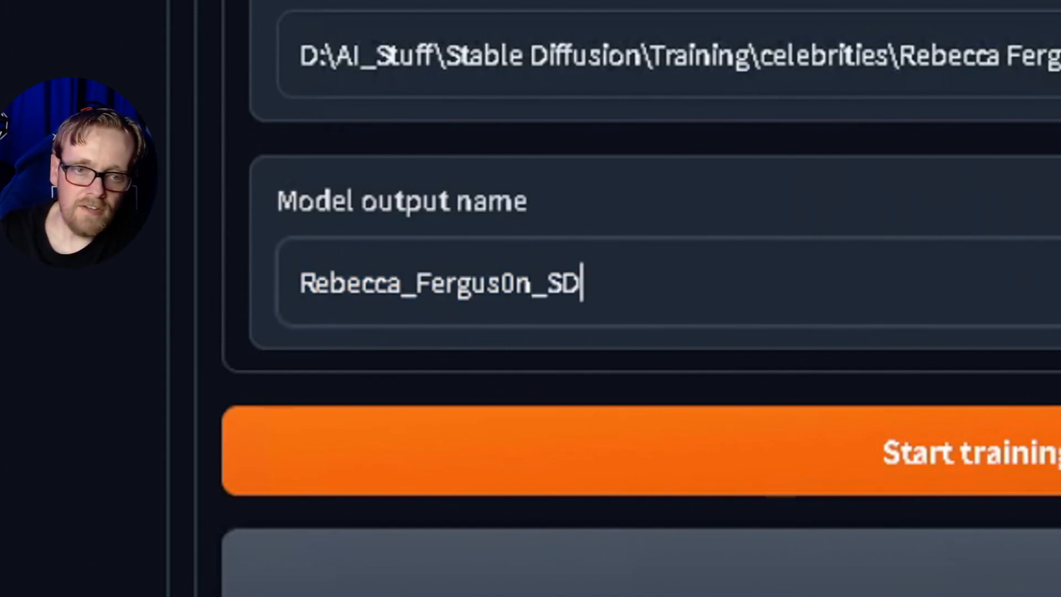
{"action": "type", "text": "_SDXL"}
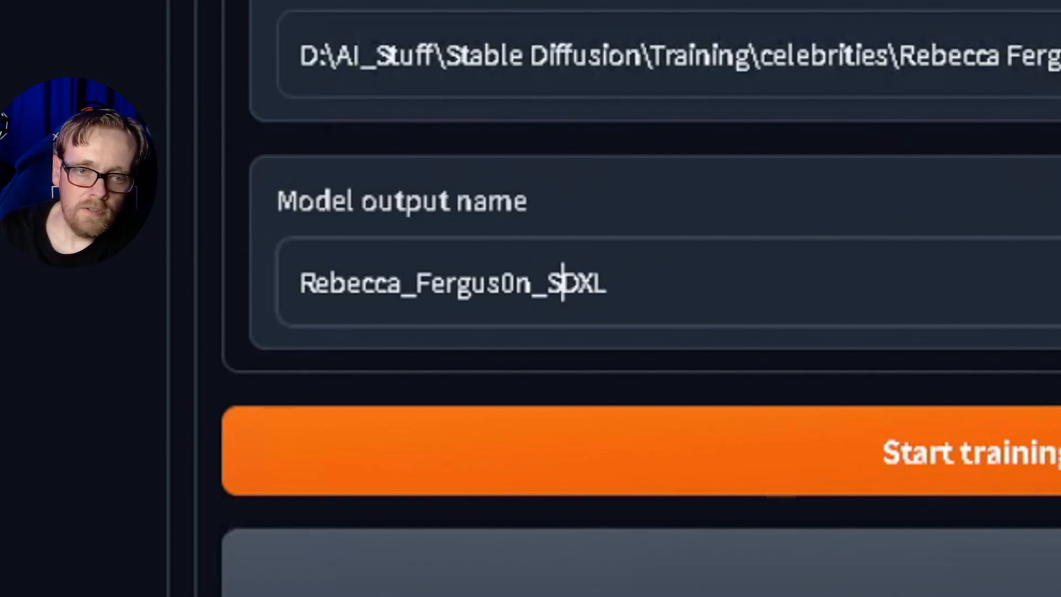
{"action": "type", "text": "1024"}
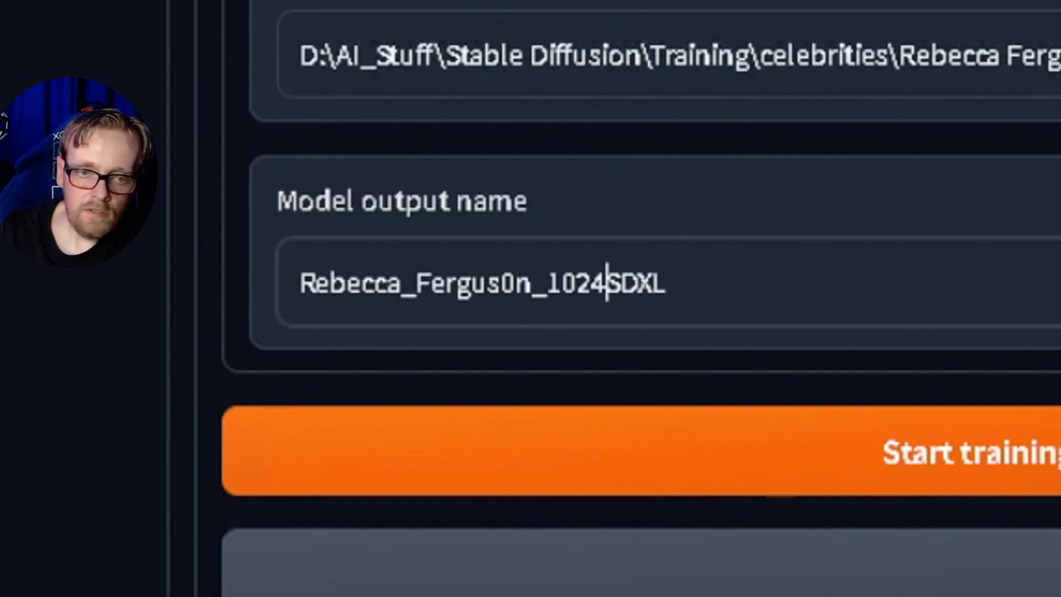
{"action": "type", "text": "-"}
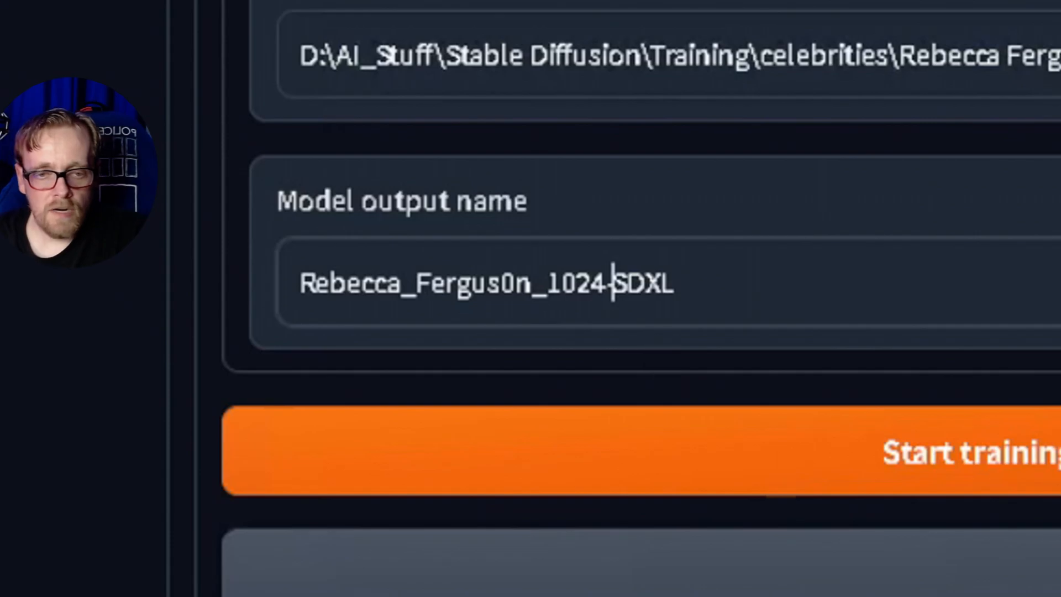
Save the configuration as Rebecca_Fergus0n_1024-SDXL.json in the LoRA-1024-SDXL folder under celebrities\Rebecca Ferguson
{"action": "key", "text": "ctrl+a"}
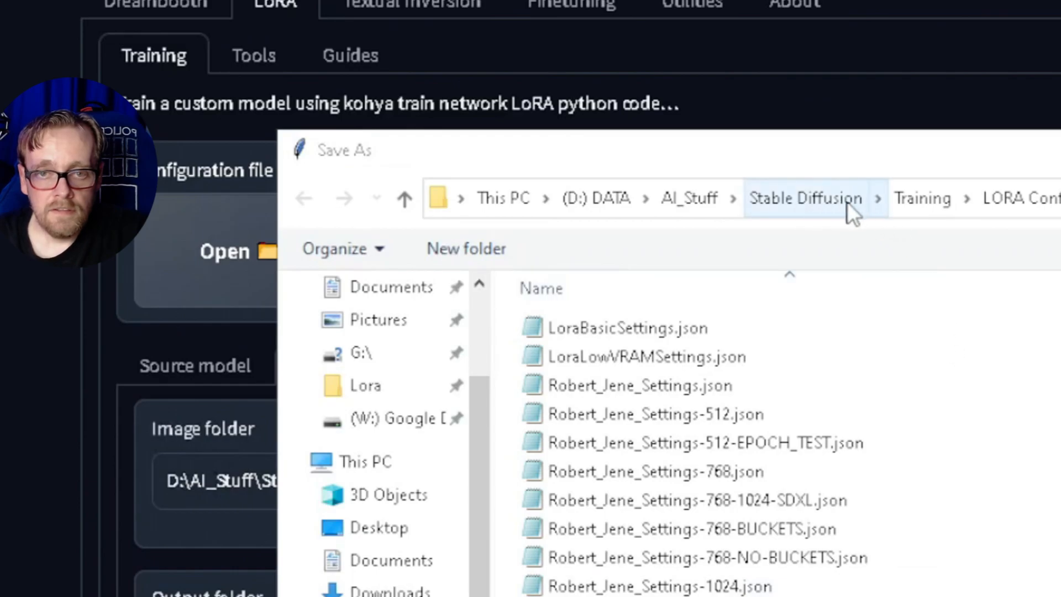
{"action": "left_click", "coordinate": [922, 198]}
{"action": "double_click", "coordinate": [611, 326]}
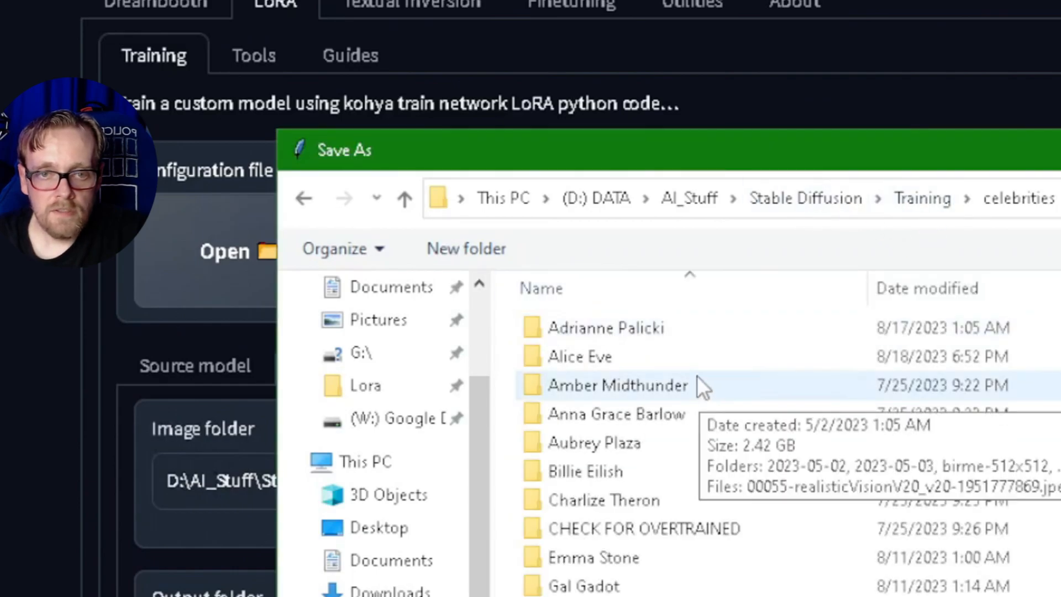
{"action": "key", "text": "r"}
{"action": "key", "text": "Return"}
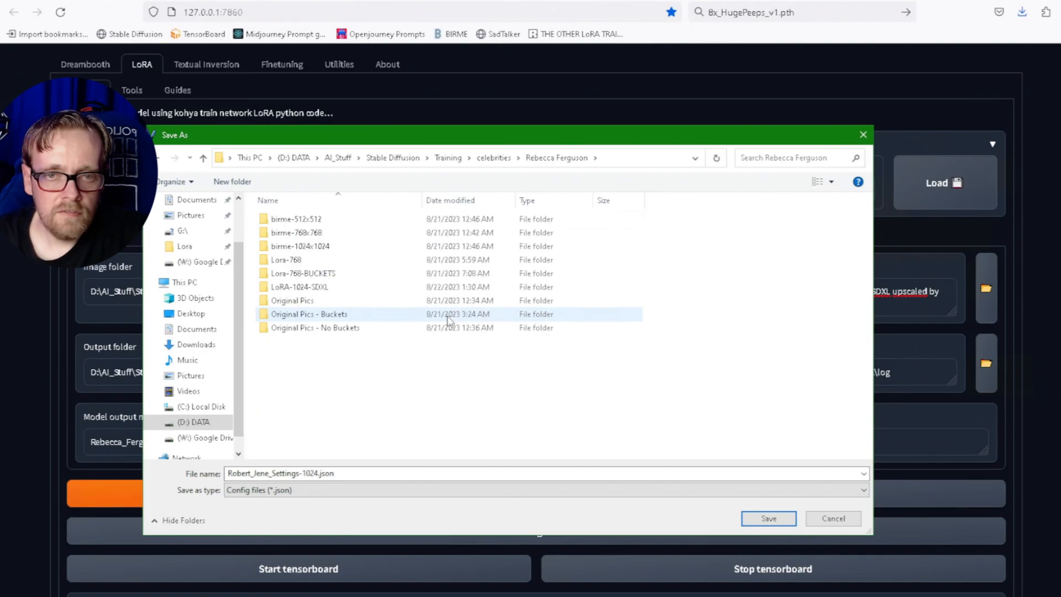
{"action": "double_click", "coordinate": [309, 292]}
{"action": "left_click", "coordinate": [412, 473]}
{"action": "key", "text": "ctrl+v"}
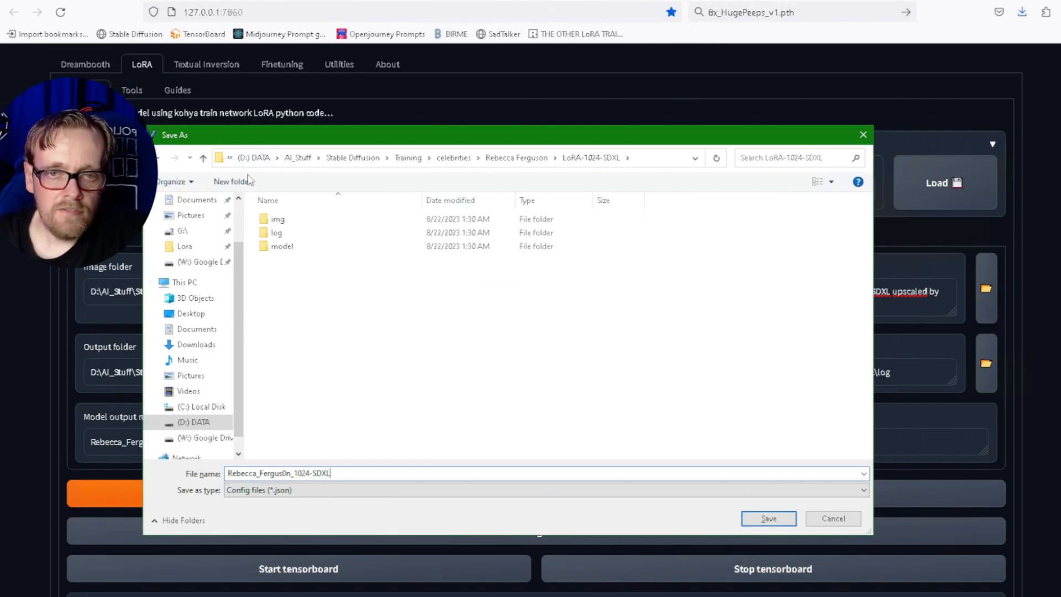
{"action": "key", "text": "Return"}
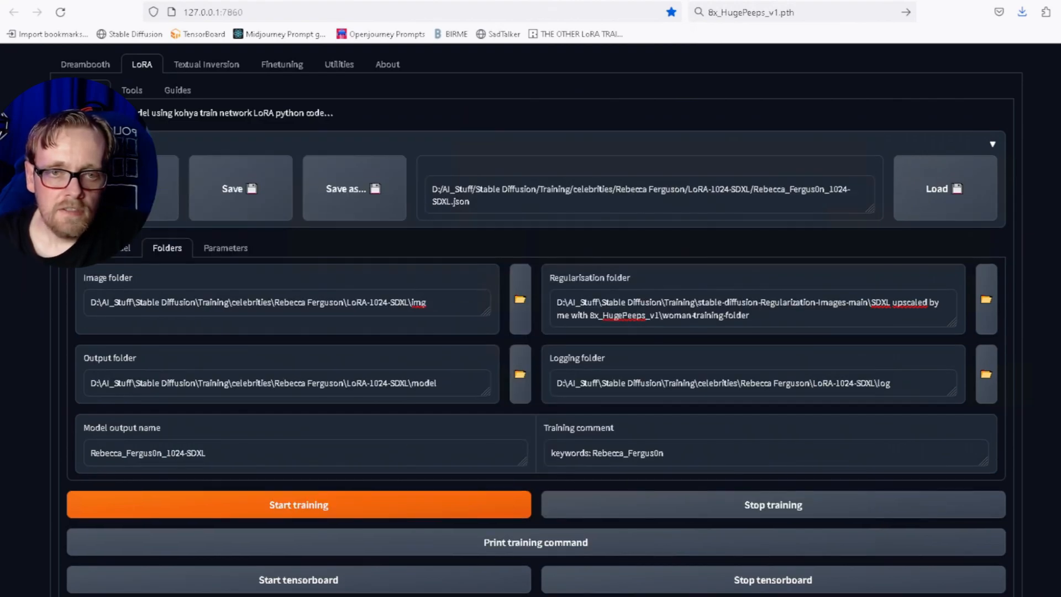
{"action": "left_click", "coordinate": [332, 207]}
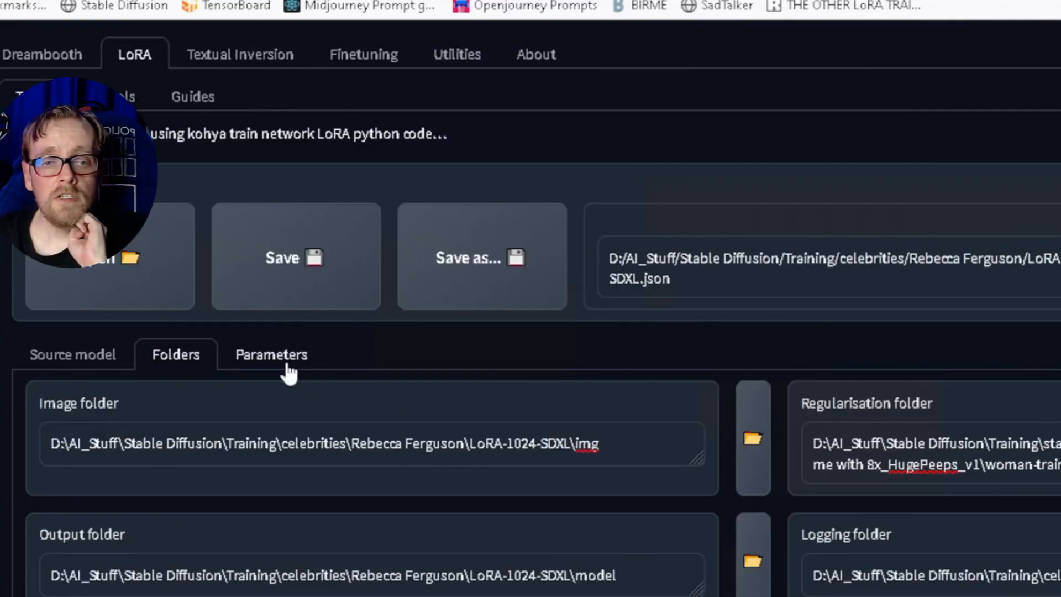
Check the RTX 3090 notes on VRAM and ETA per batch size, and set the LoRA train batch size to 2
{"action": "left_click", "coordinate": [272, 355]}
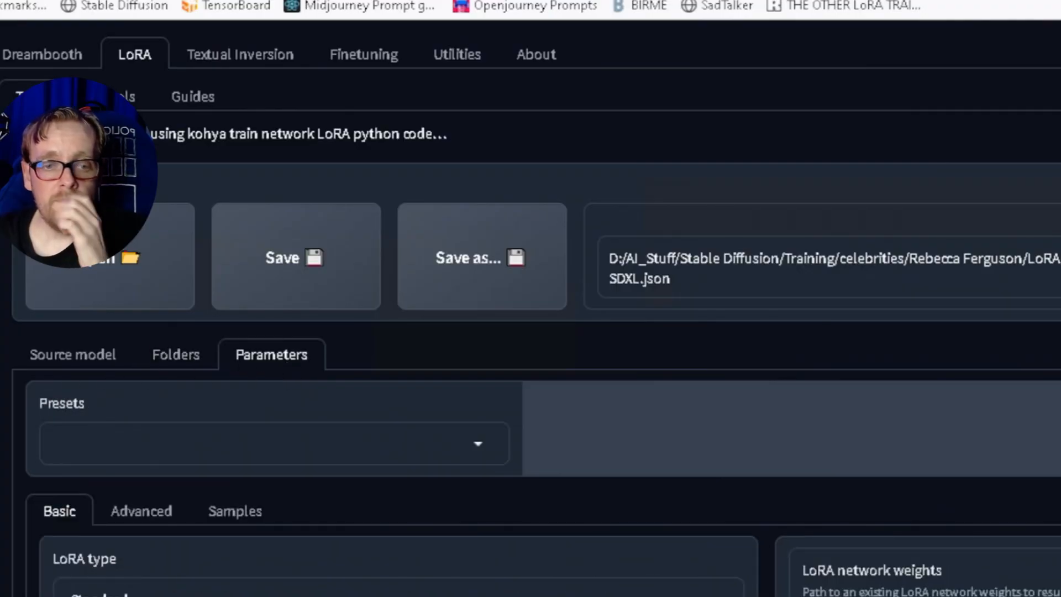
{"action": "scroll", "coordinate": [531, 332], "scroll_direction": "down", "scroll_amount": 5}
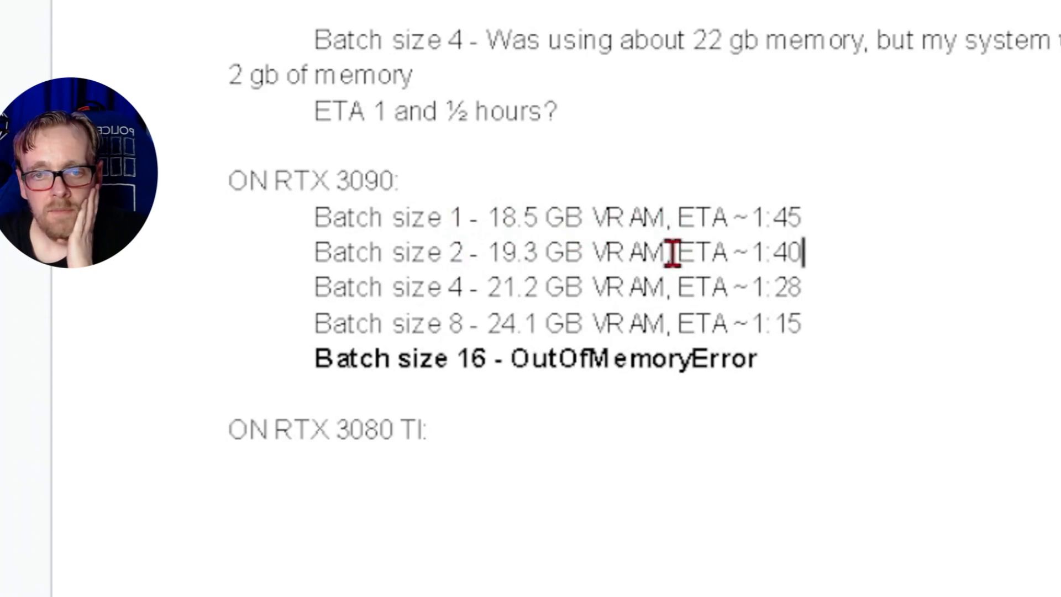
{"action": "left_click_drag", "start_coordinate": [801, 218], "coordinate": [677, 219]}
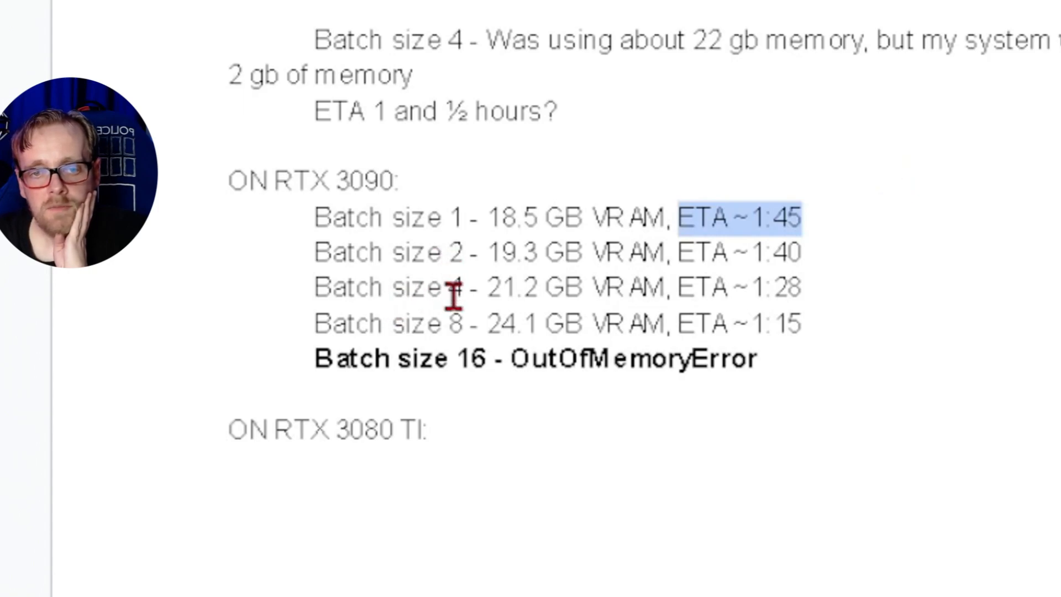
{"action": "left_click_drag", "start_coordinate": [447, 328], "coordinate": [829, 330]}
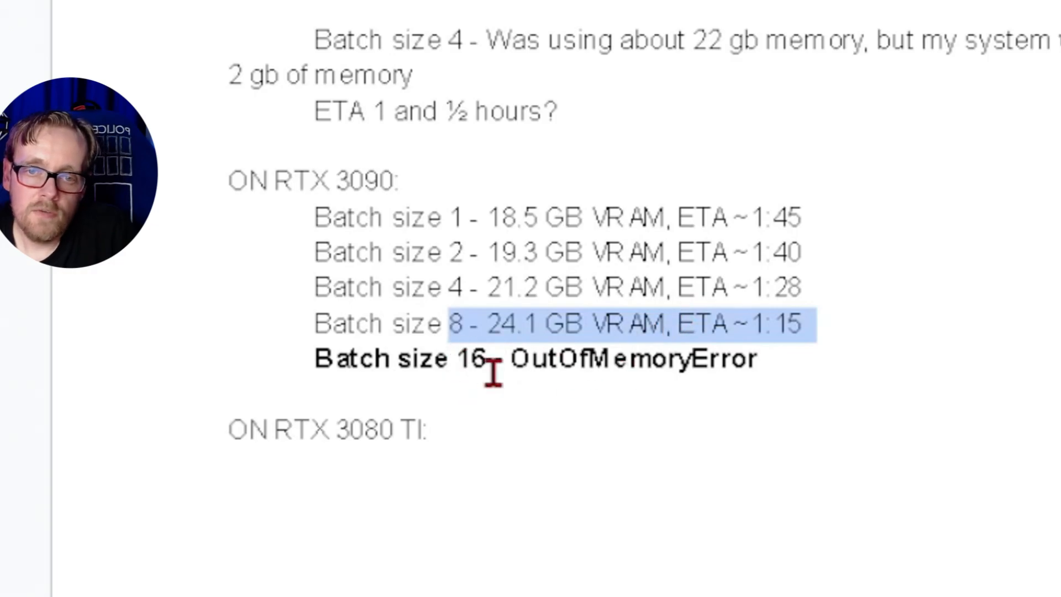
{"action": "scroll", "coordinate": [792, 385], "scroll_direction": "down", "scroll_amount": 5}
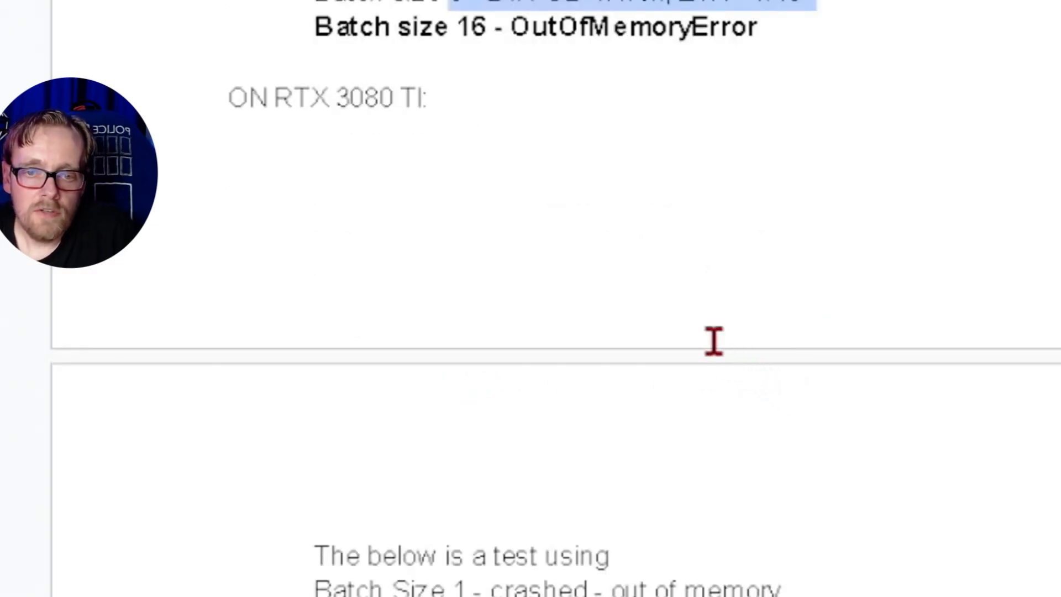
{"action": "scroll", "coordinate": [382, 187], "scroll_direction": "down", "scroll_amount": 8}
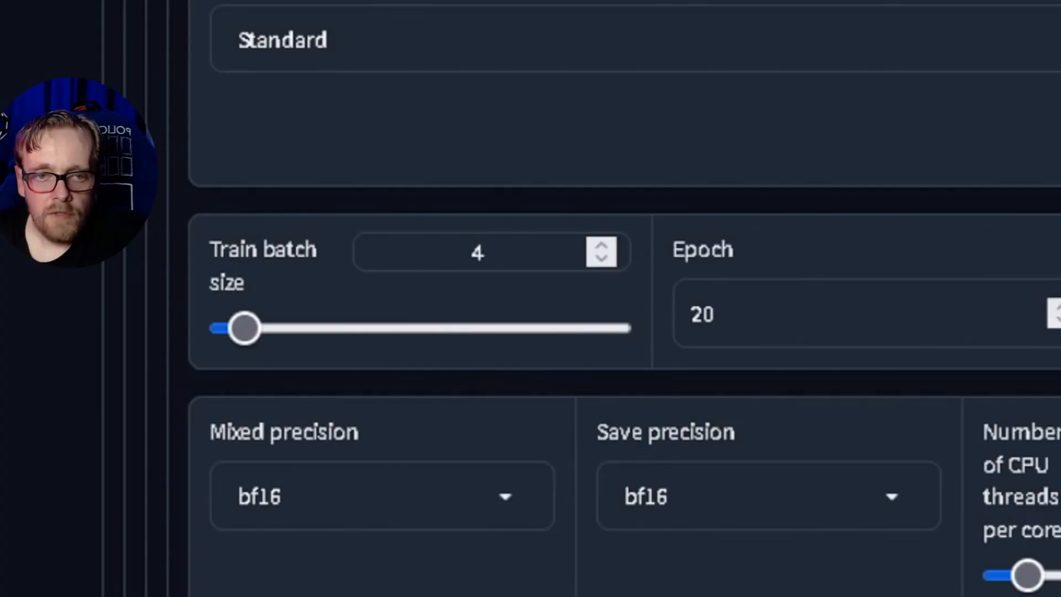
{"action": "double_click", "coordinate": [476, 253]}
{"action": "type", "text": "2"}
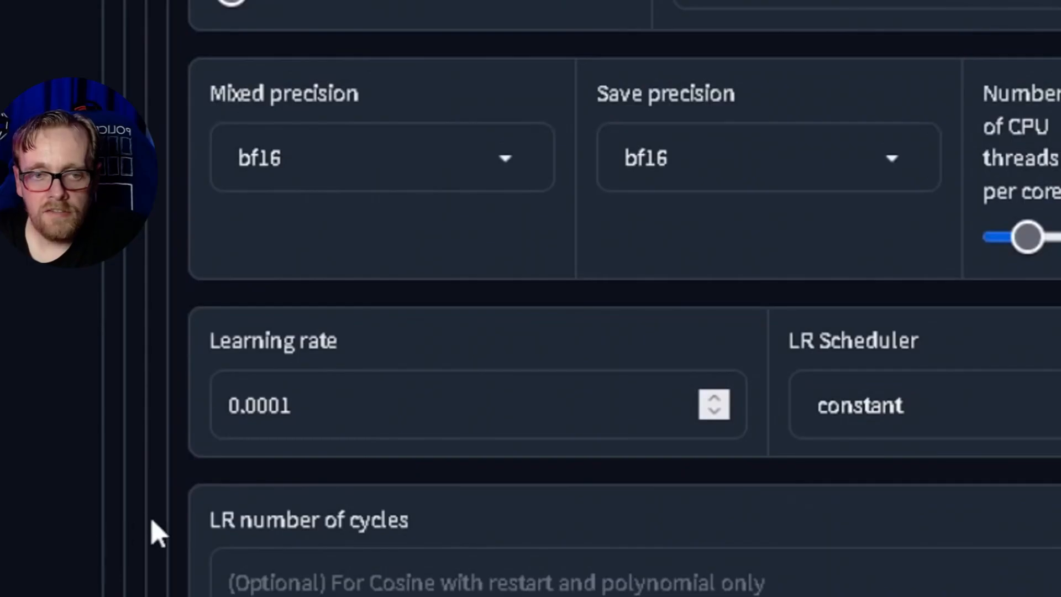
Set the max resolution in the basic LoRA parameters to 1024,1024
{"action": "left_click_drag", "start_coordinate": [295, 406], "coordinate": [279, 406]}
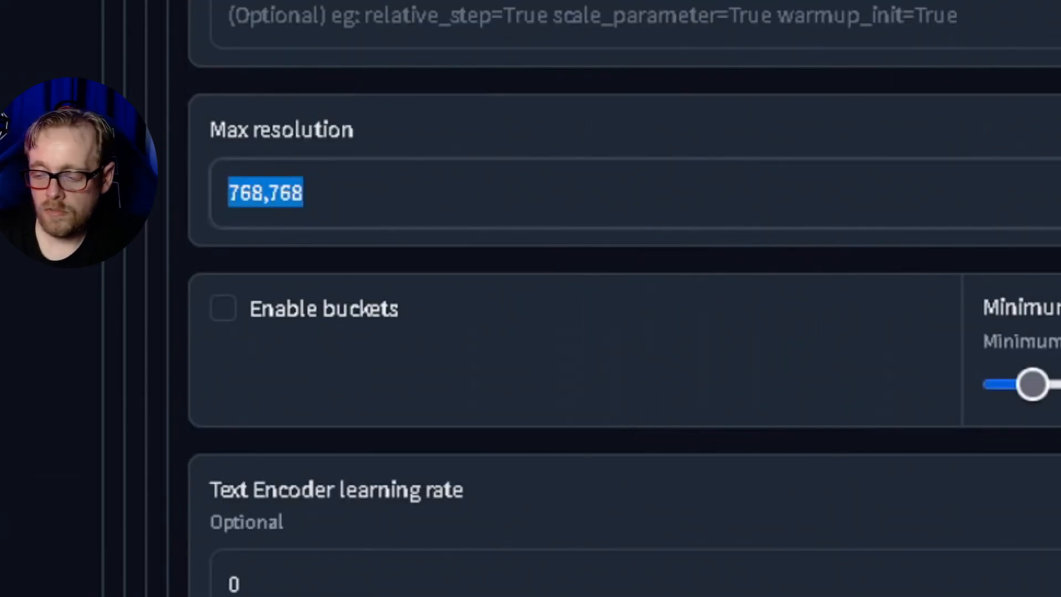
{"action": "type", "text": "1024,1024"}
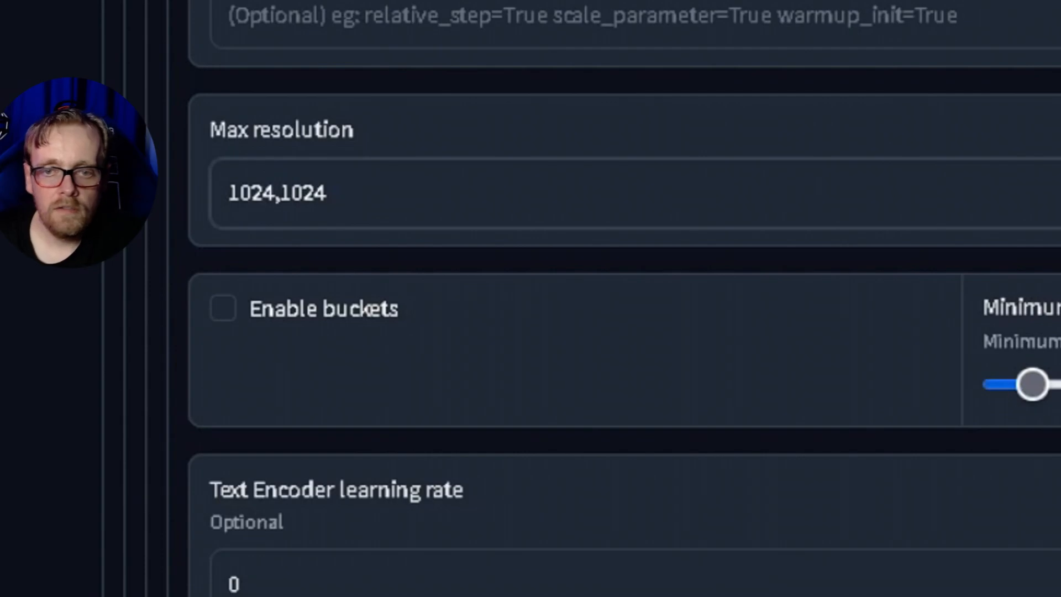
{"action": "scroll", "coordinate": [207, 466], "scroll_direction": "up", "scroll_amount": 6}
{"action": "scroll", "coordinate": [301, 526], "scroll_direction": "down", "scroll_amount": 3}
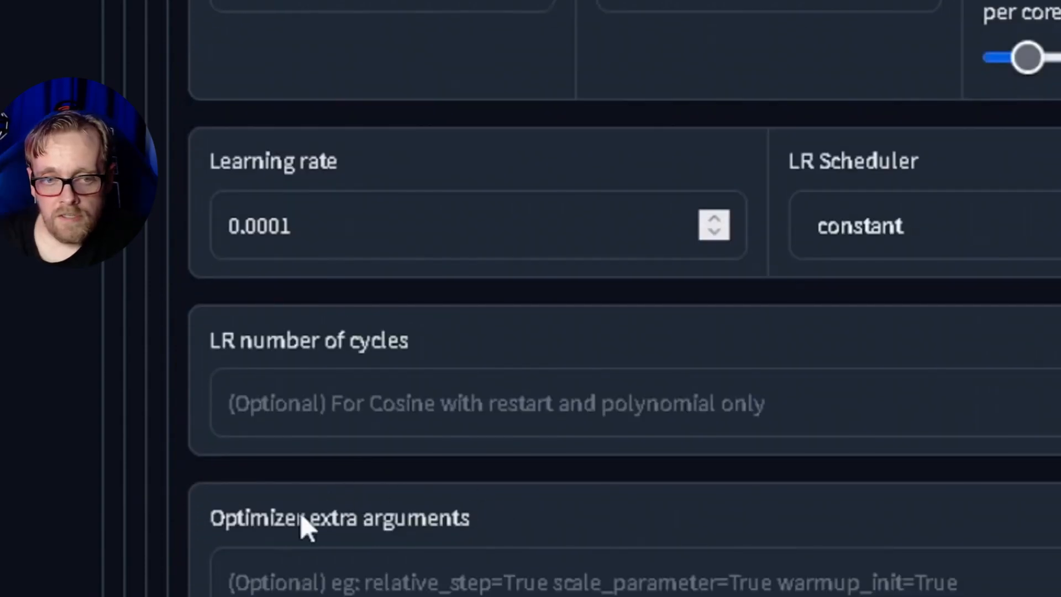
{"action": "left_click_drag", "start_coordinate": [475, 194], "coordinate": [182, 195]}
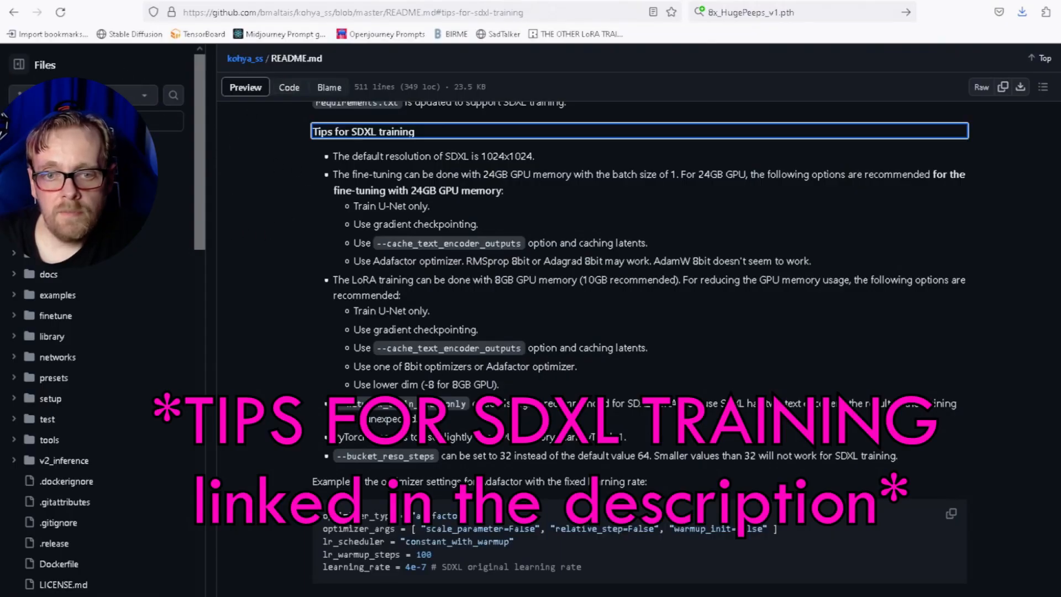
Read the SDXL training section and tips in the kohya_ss README, focusing on GPU memory recommendations for LoRA training
{"action": "scroll", "coordinate": [326, 248], "scroll_direction": "up", "scroll_amount": 3}
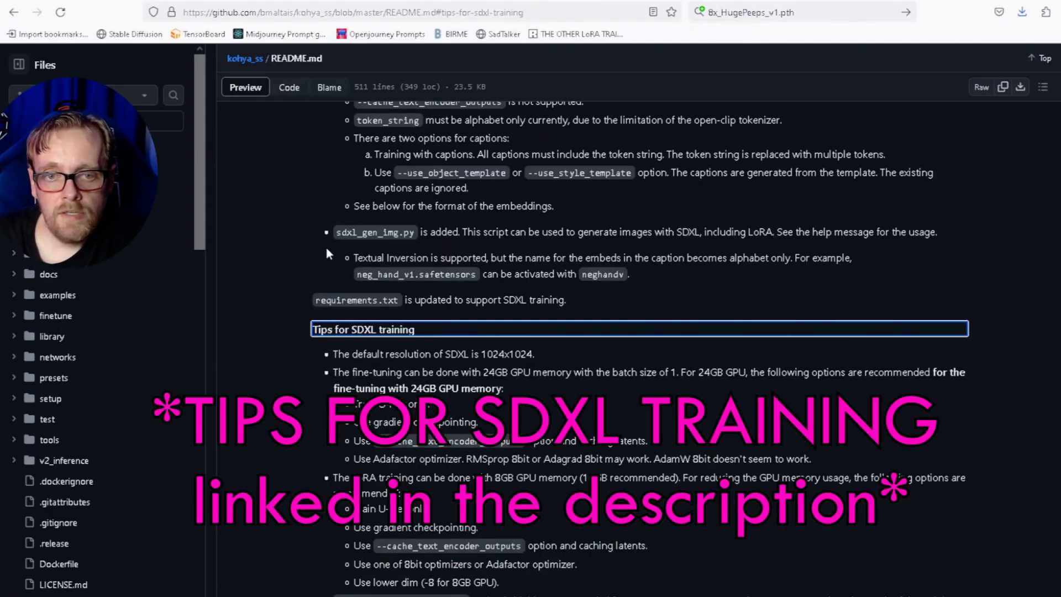
{"action": "scroll", "coordinate": [292, 263], "scroll_direction": "down", "scroll_amount": 2}
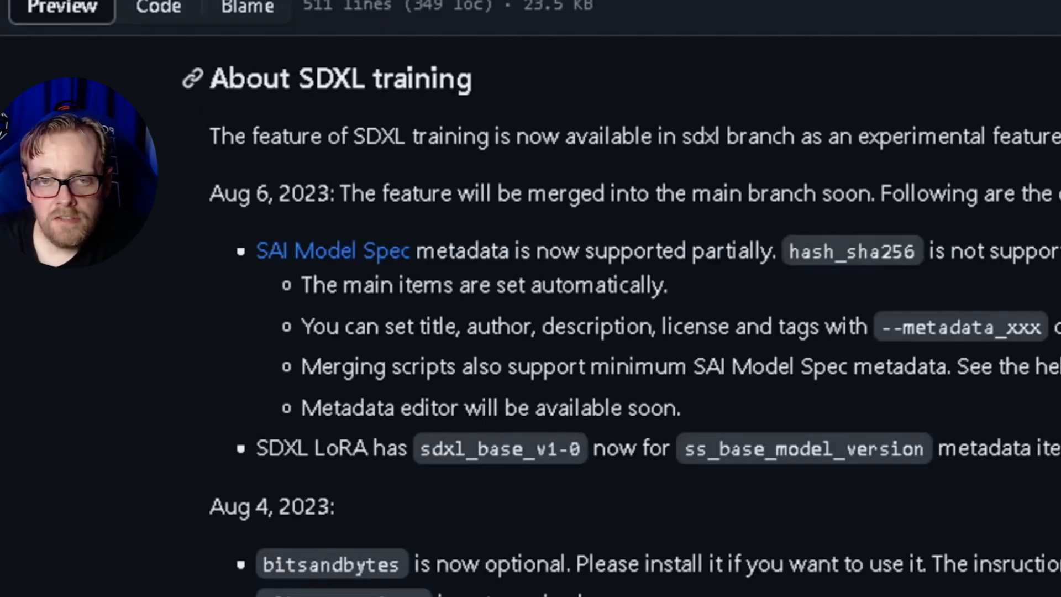
{"action": "scroll", "coordinate": [230, 200], "scroll_direction": "down", "scroll_amount": 3}
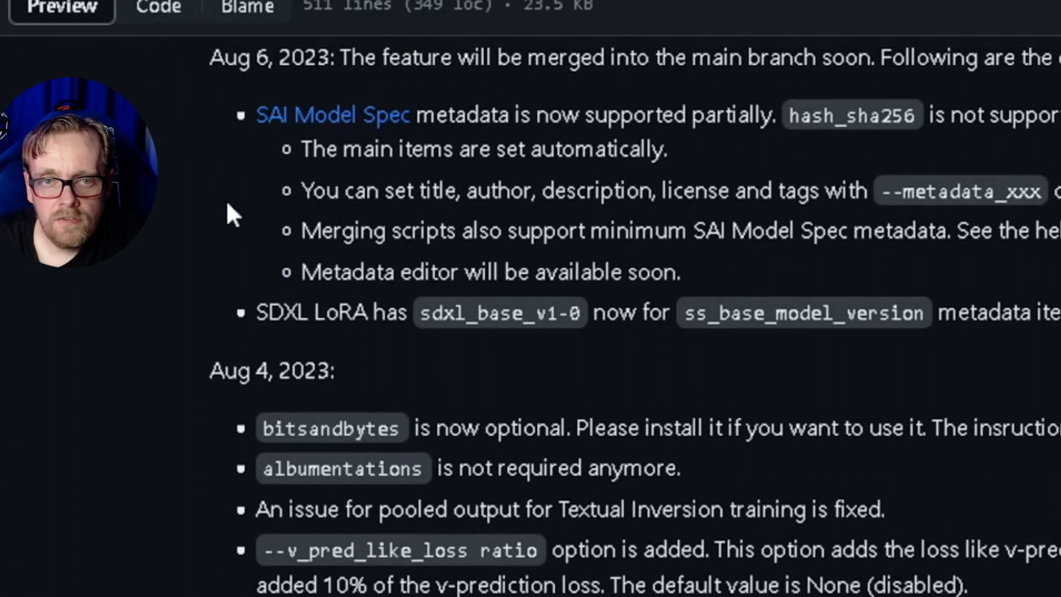
{"action": "scroll", "coordinate": [227, 200], "scroll_direction": "up", "scroll_amount": 3}
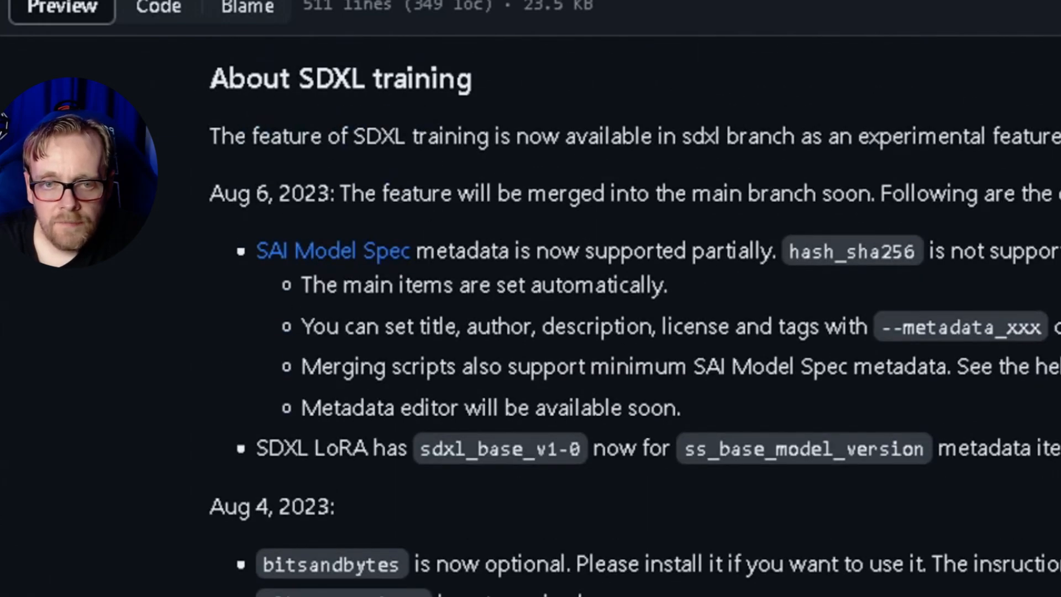
{"action": "scroll", "coordinate": [429, 232], "scroll_direction": "down", "scroll_amount": 18}
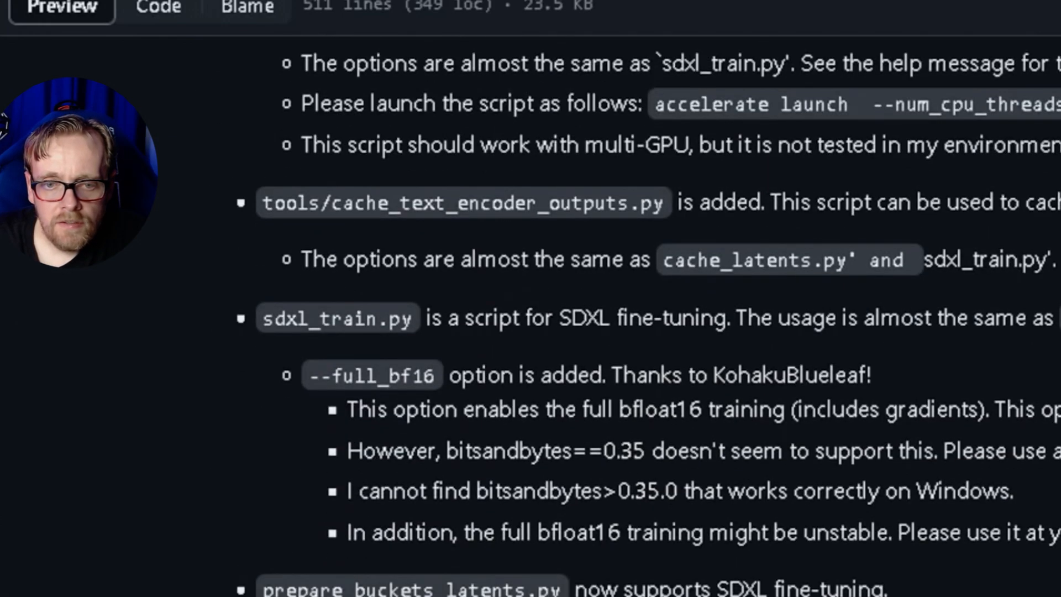
{"action": "scroll", "coordinate": [433, 366], "scroll_direction": "down", "scroll_amount": 10}
{"action": "scroll", "coordinate": [433, 367], "scroll_direction": "down", "scroll_amount": 5}
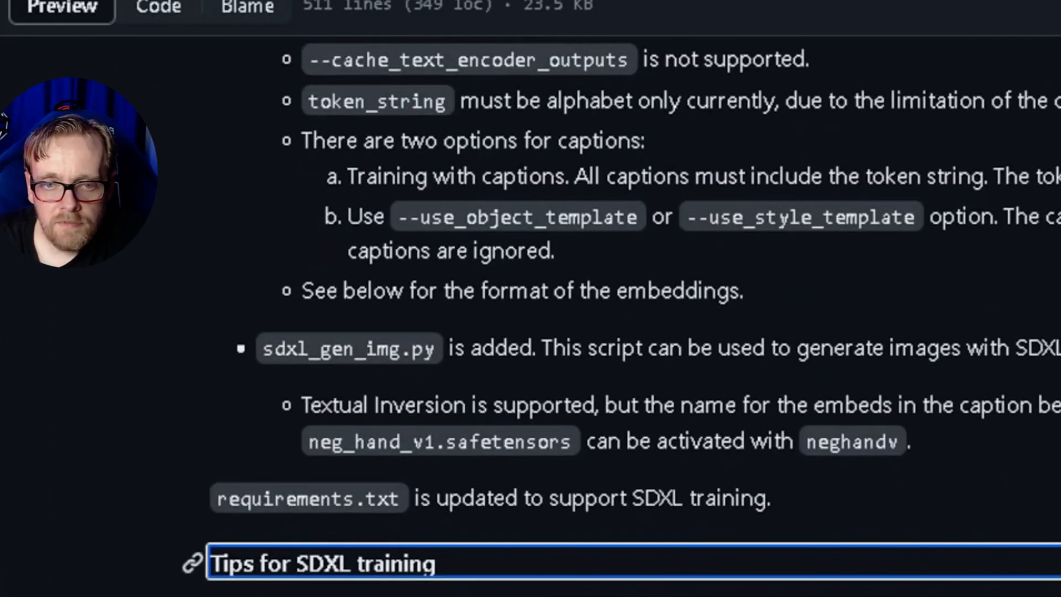
{"action": "scroll", "coordinate": [442, 580], "scroll_direction": "down", "scroll_amount": 3}
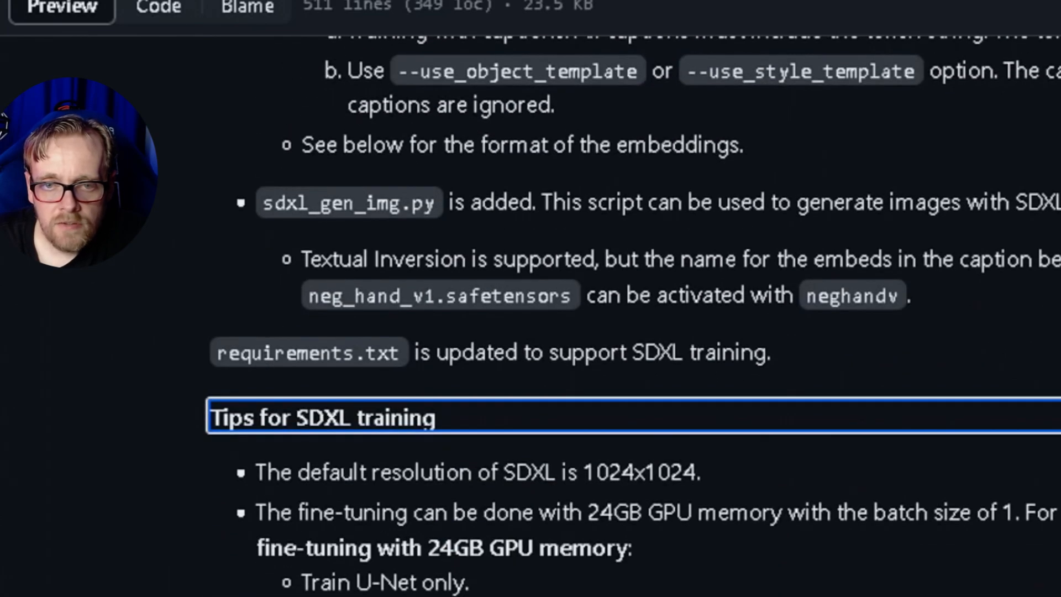
{"action": "scroll", "coordinate": [386, 587], "scroll_direction": "down", "scroll_amount": 7}
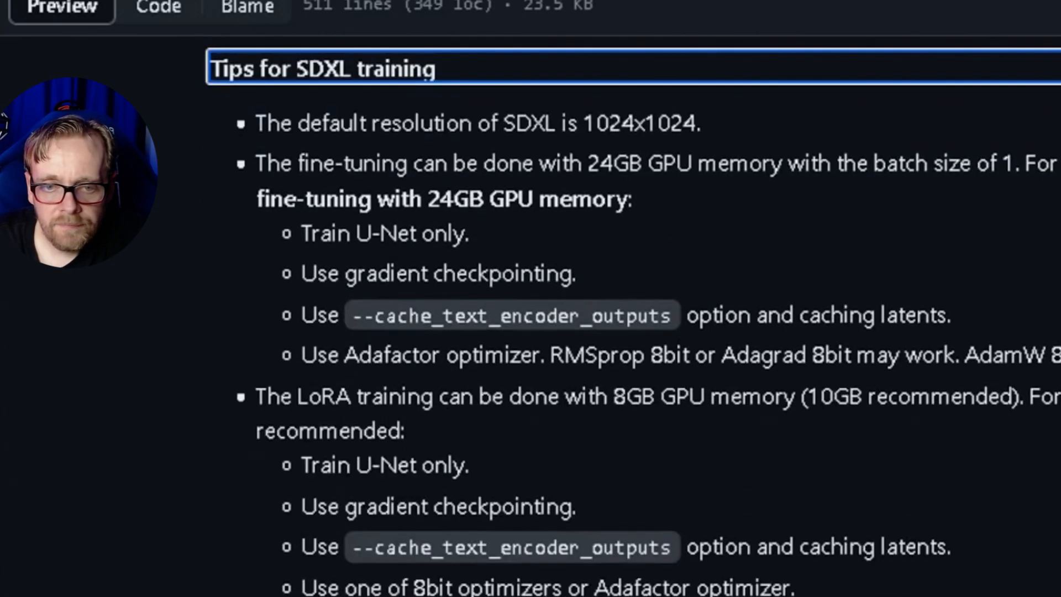
{"action": "scroll", "coordinate": [314, 586], "scroll_direction": "up", "scroll_amount": 4}
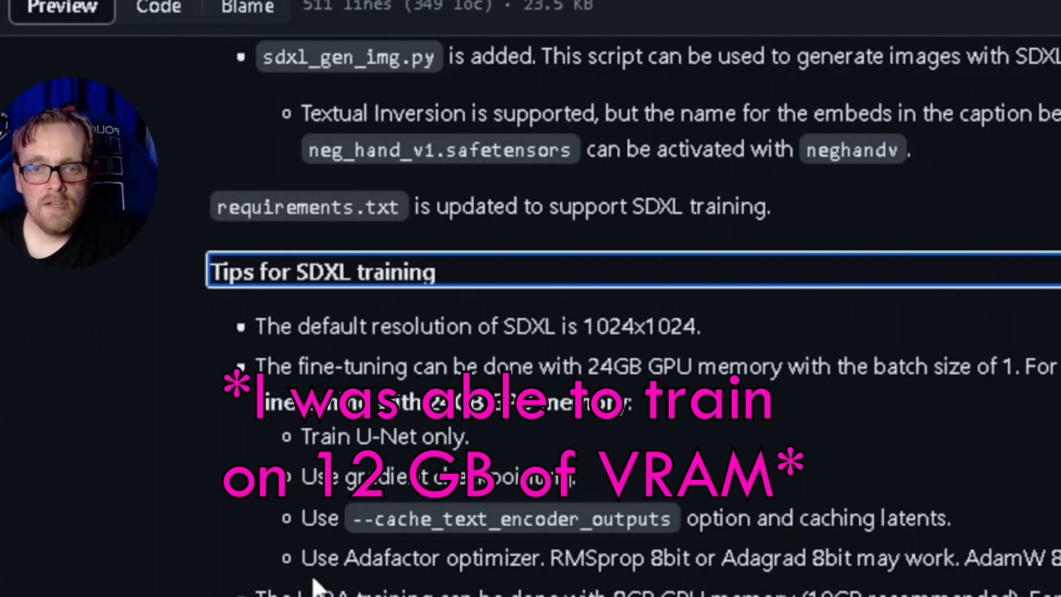
{"action": "scroll", "coordinate": [312, 583], "scroll_direction": "down", "scroll_amount": 10}
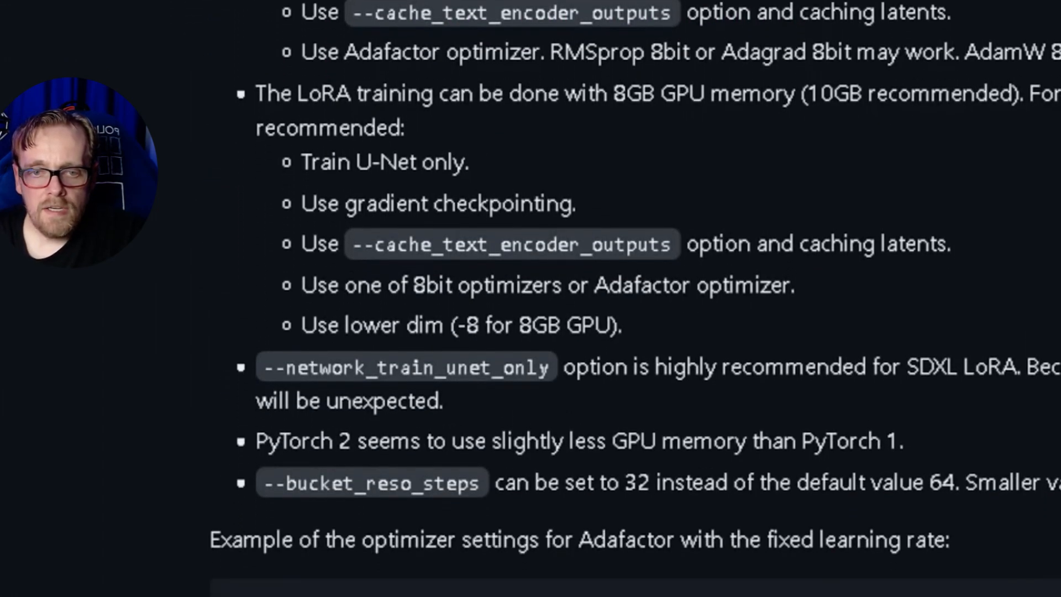
{"action": "left_click_drag", "start_coordinate": [363, 94], "coordinate": [613, 94]}
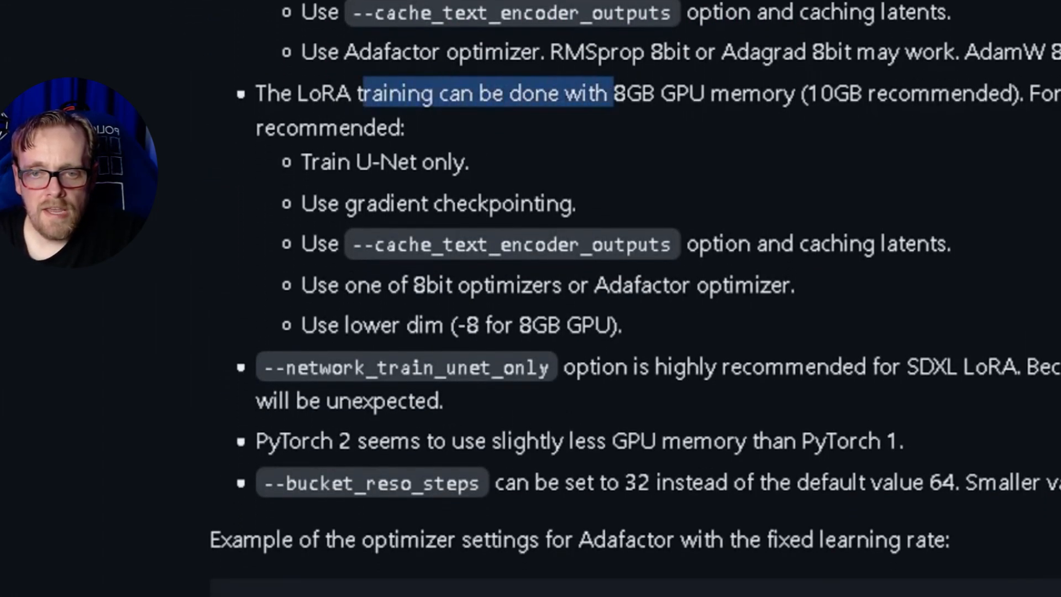
{"action": "left_click_drag", "start_coordinate": [655, 123], "coordinate": [665, 127]}
{"action": "left_click_drag", "start_coordinate": [752, 118], "coordinate": [849, 95]}
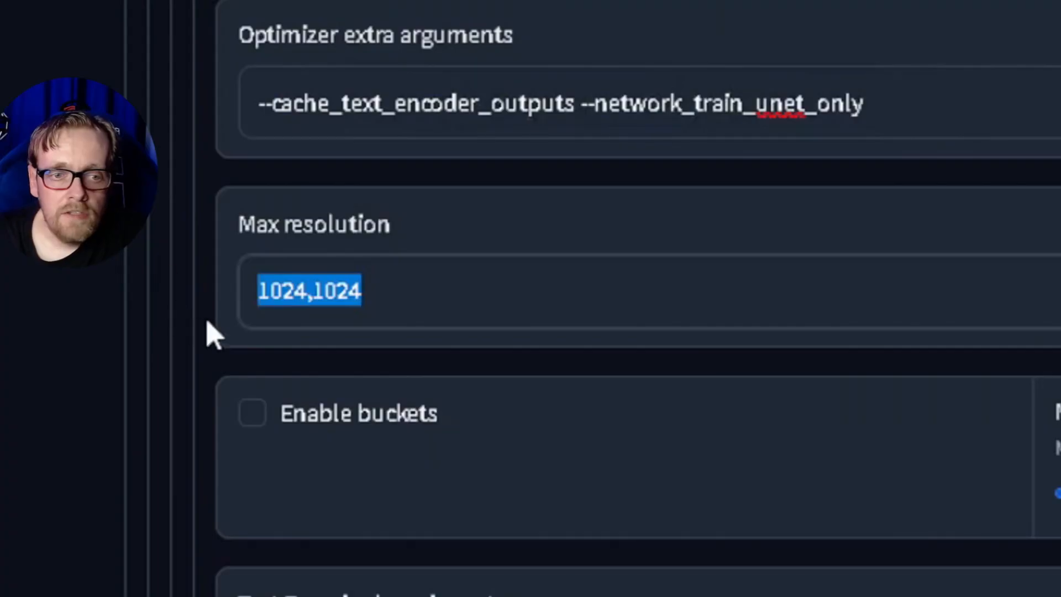
Review the remaining basic and advanced LoRA parameters, including gradient checkpointing and network rank, and start the training
{"action": "left_click", "coordinate": [227, 296]}
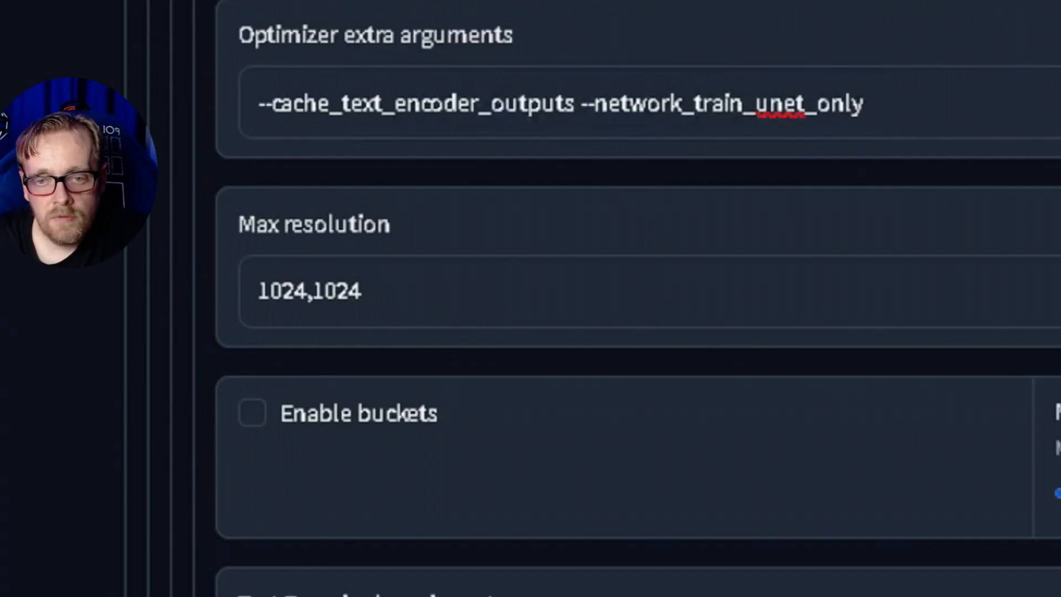
{"action": "scroll", "coordinate": [137, 509], "scroll_direction": "down", "scroll_amount": 10}
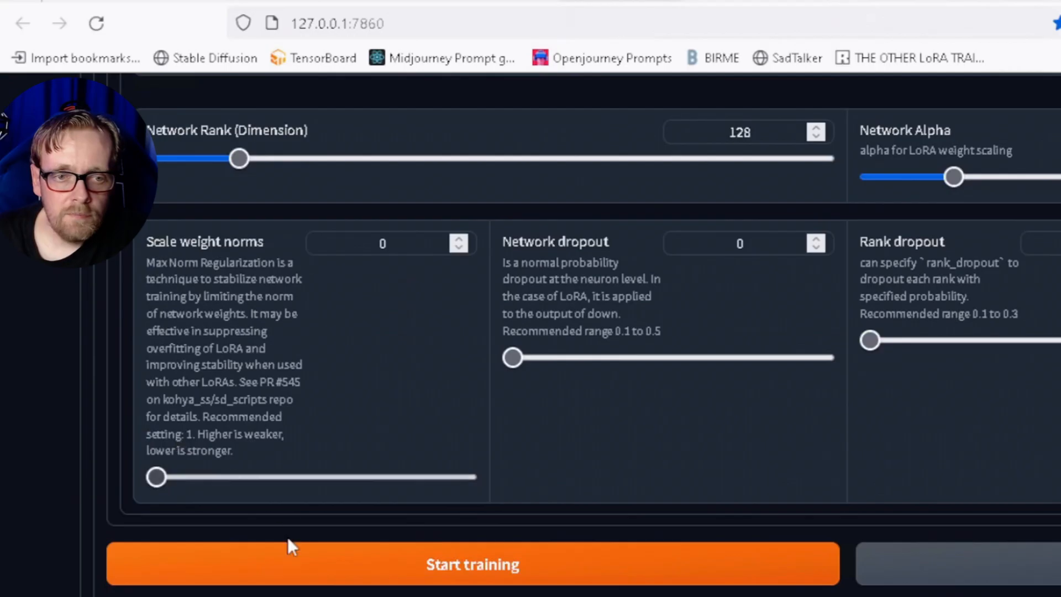
{"action": "scroll", "coordinate": [287, 536], "scroll_direction": "up", "scroll_amount": 2}
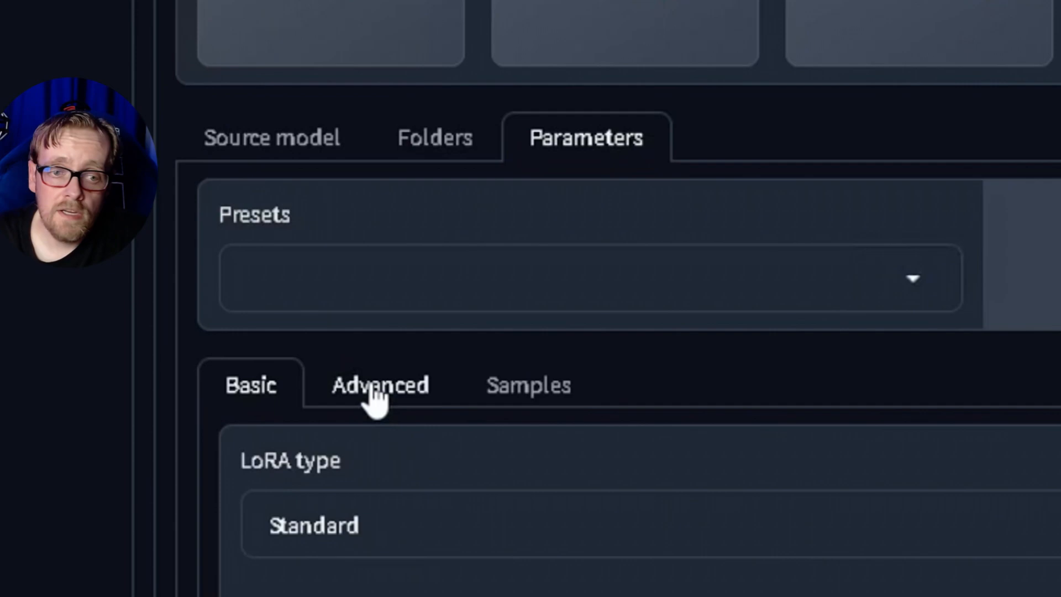
{"action": "left_click", "coordinate": [376, 399]}
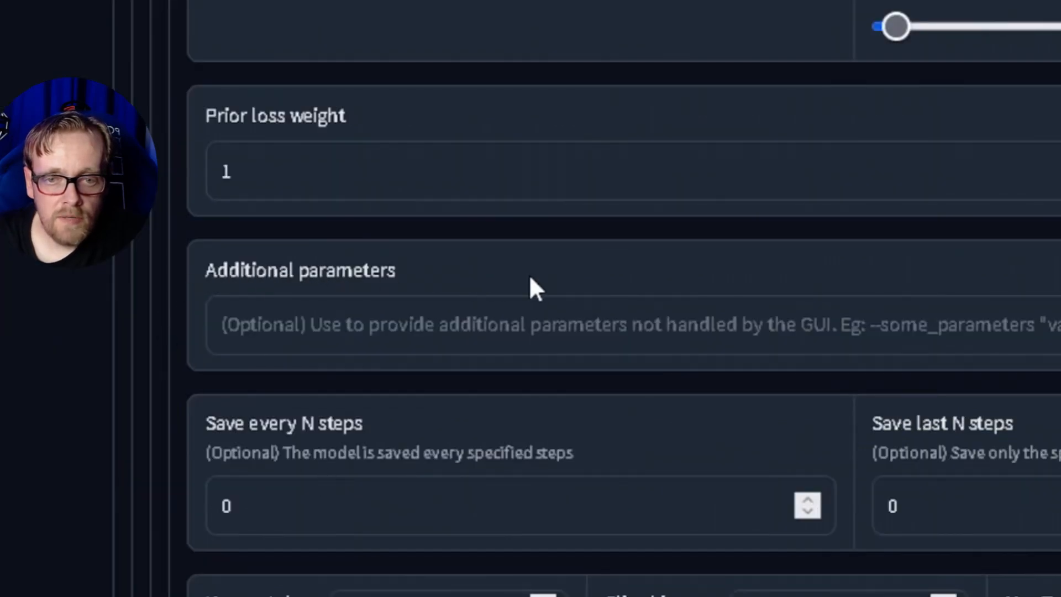
{"action": "scroll", "coordinate": [145, 439], "scroll_direction": "down", "scroll_amount": 5}
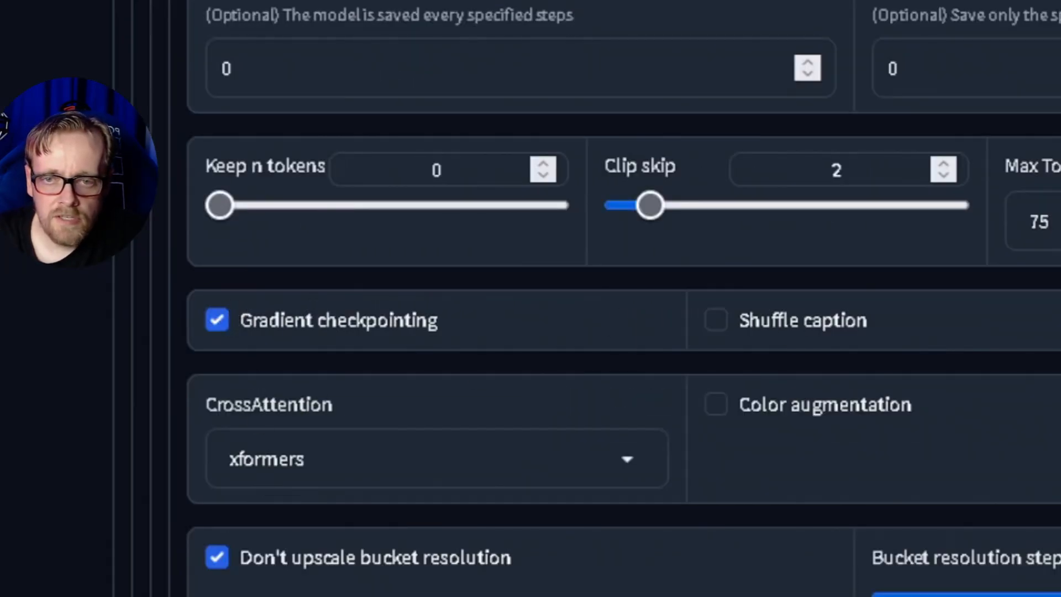
{"action": "scroll", "coordinate": [623, 298], "scroll_direction": "down", "scroll_amount": 10}
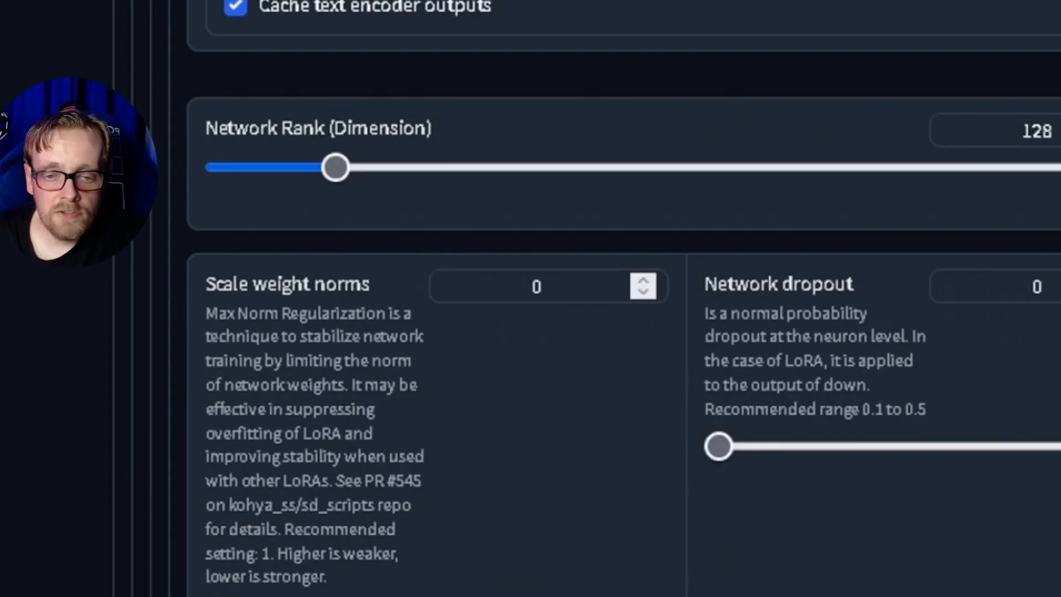
{"action": "scroll", "coordinate": [722, 481], "scroll_direction": "down", "scroll_amount": 5}
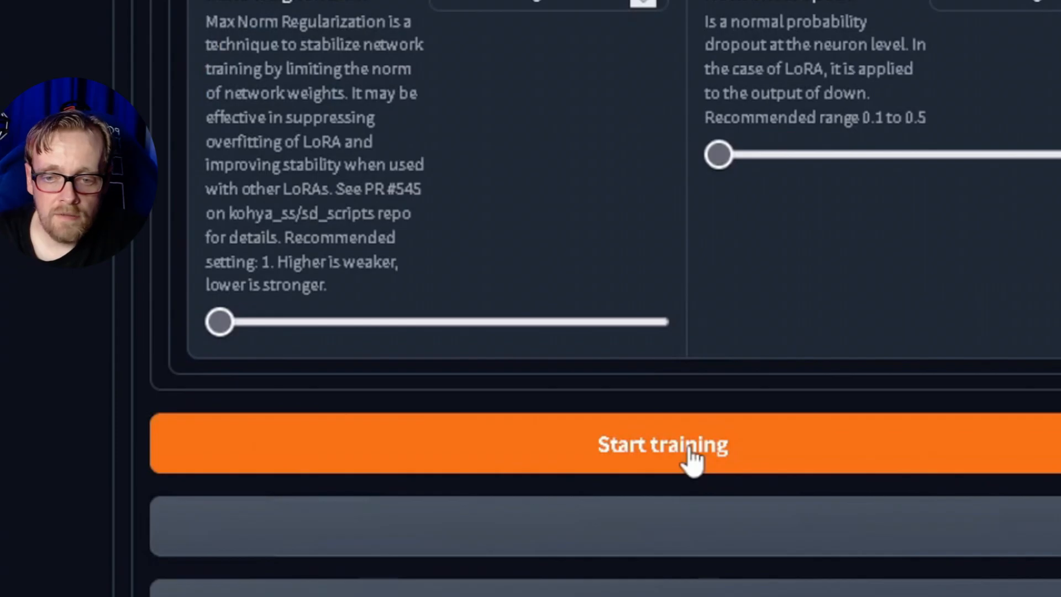
{"action": "left_click", "coordinate": [690, 458]}
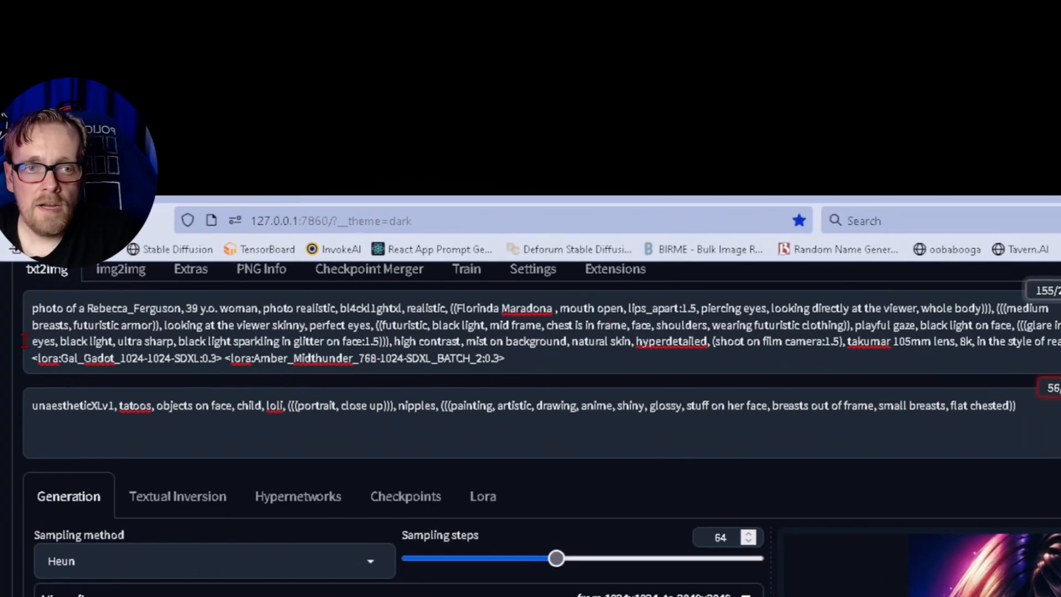
Examine the Rebecca_Ferguson keyword and the Gal_Gadot and Amber_Midthunder LoRA tags in the Stable Diffusion txt2img prompt
{"action": "left_click_drag", "start_coordinate": [84, 308], "coordinate": [151, 310]}
{"action": "left_click_drag", "start_coordinate": [238, 318], "coordinate": [281, 320]}
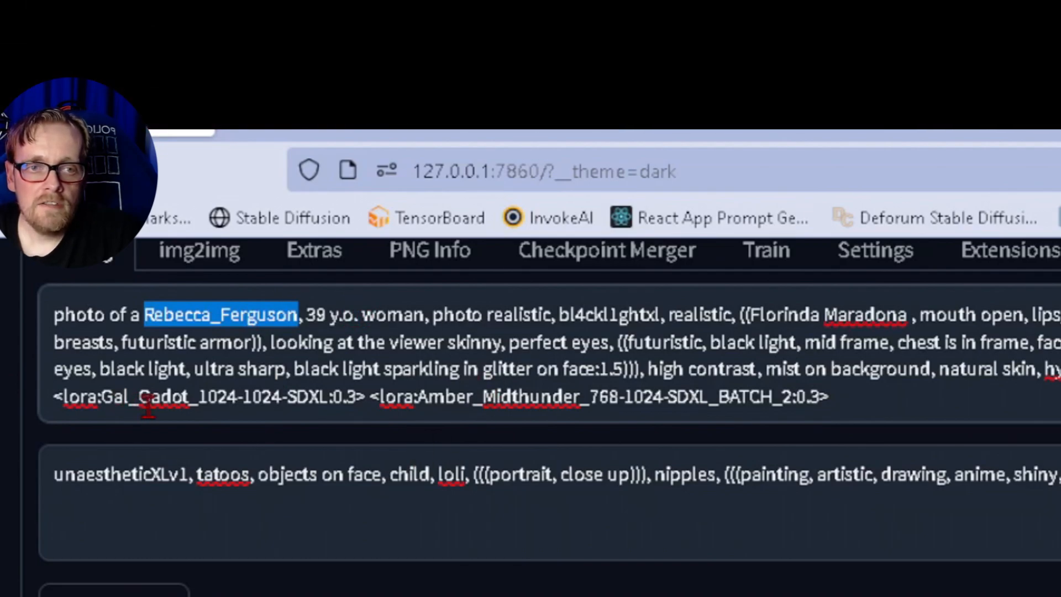
{"action": "left_click_drag", "start_coordinate": [457, 399], "coordinate": [473, 402]}
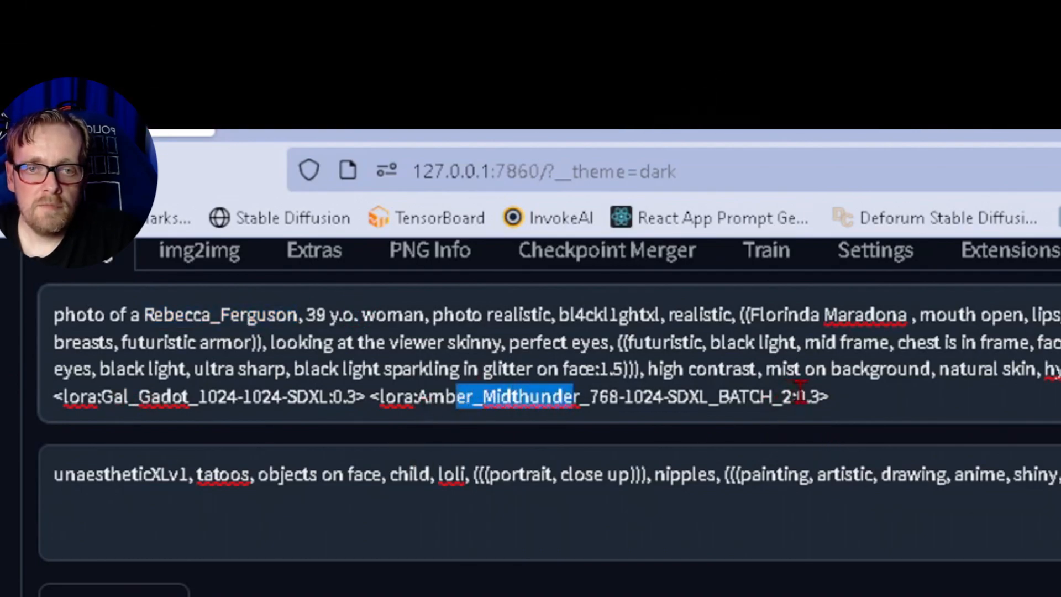
{"action": "left_click", "coordinate": [823, 397]}
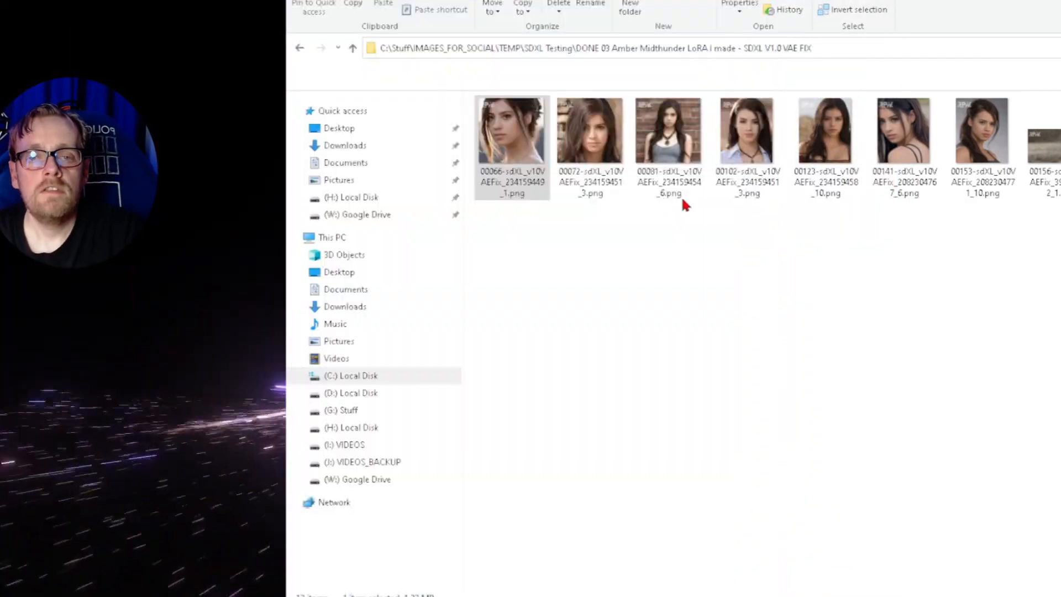
Leave the Amber Midthunder LoRA test folder and look through the bluePencilXL sample images in the image viewer
{"action": "key", "text": "alt+Up"}
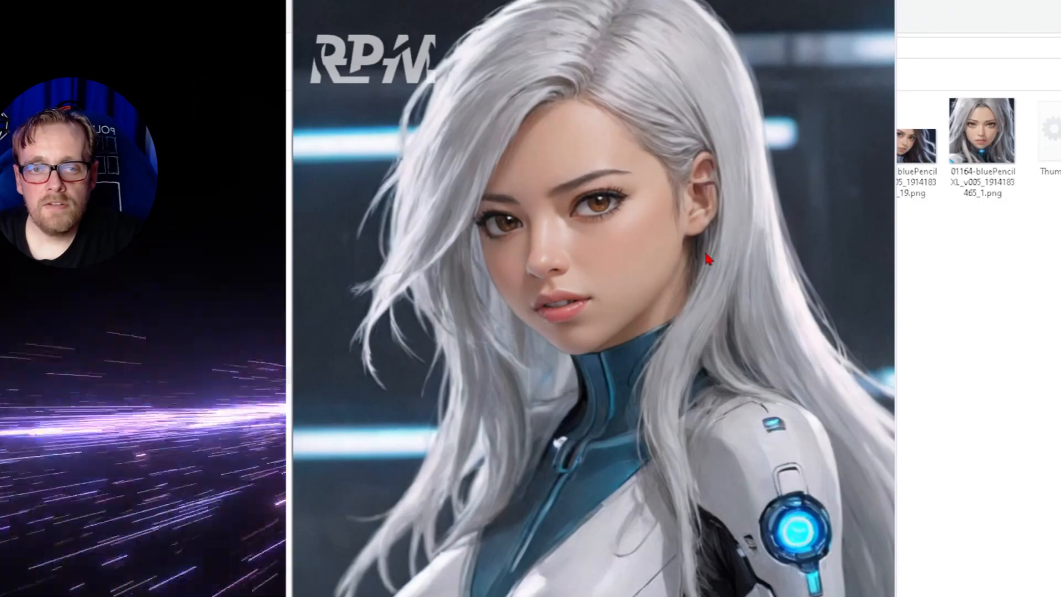
{"action": "key", "text": "Right"}
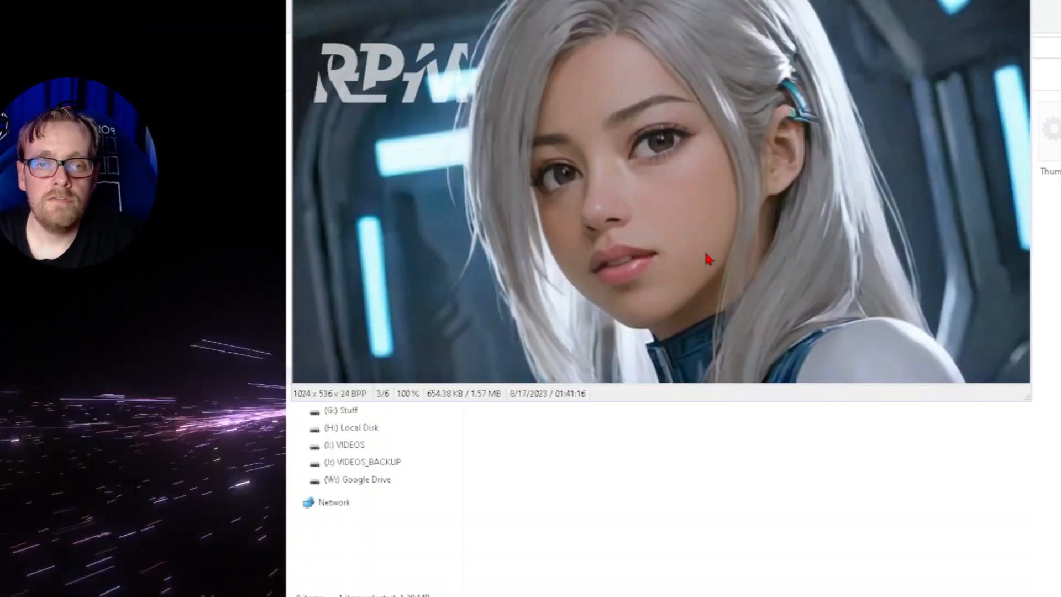
{"action": "key", "text": "Right"}
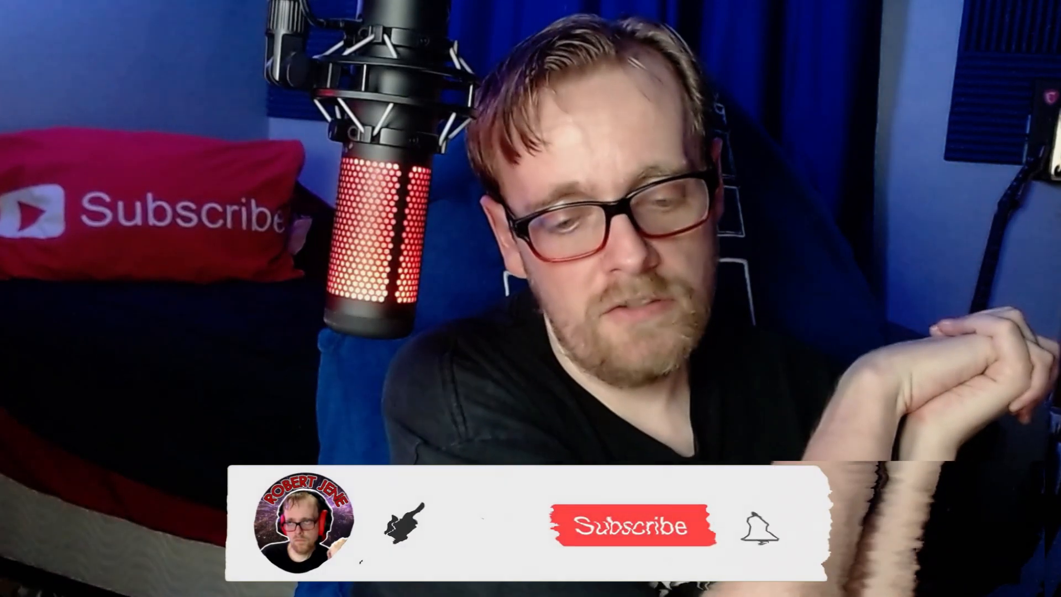